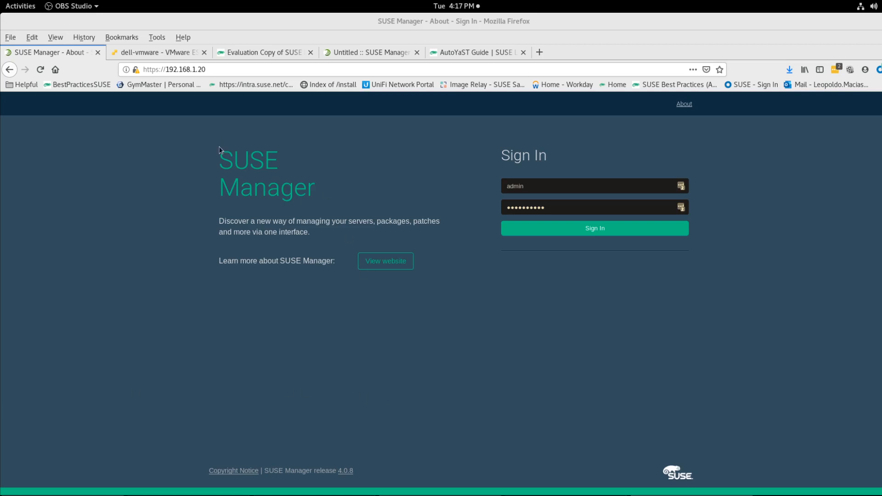
Step: Review the VMware ESXi virtual machines tab and the SLES 12 SP5 evaluation download page
left_click(163, 54)
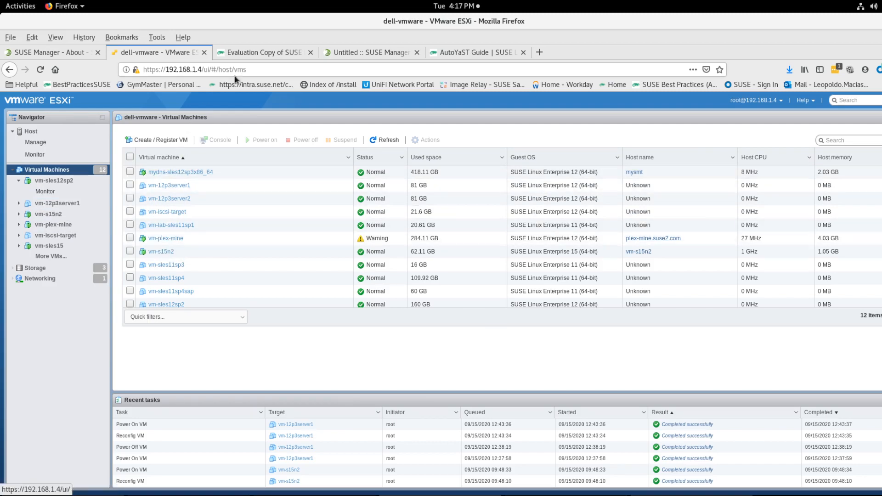
left_click(271, 56)
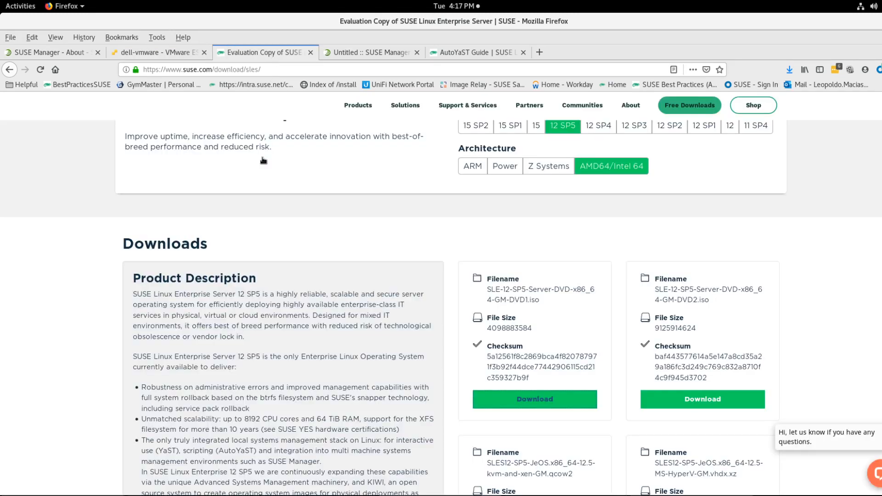
scroll(258, 214, "up", 1)
scroll(258, 218, "up", 3)
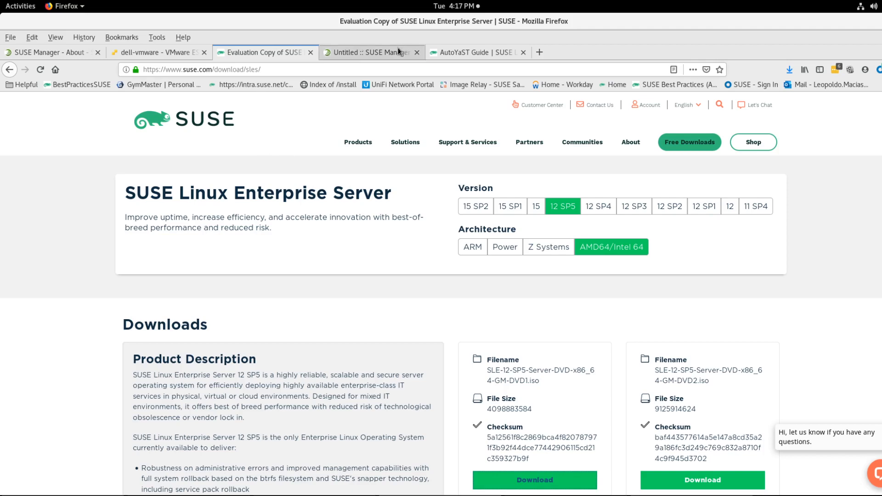
Step: Open the Preparation page of the Automating Client Installation documentation and read through it
left_click(358, 51)
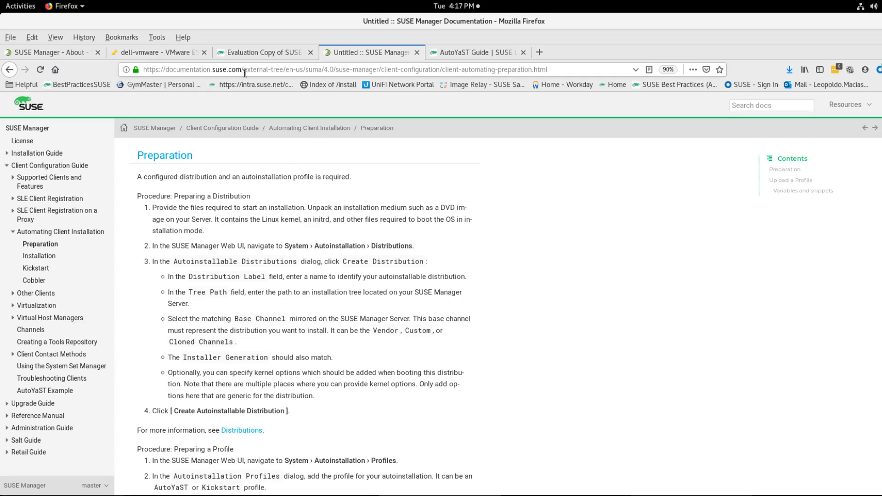
left_click(54, 243)
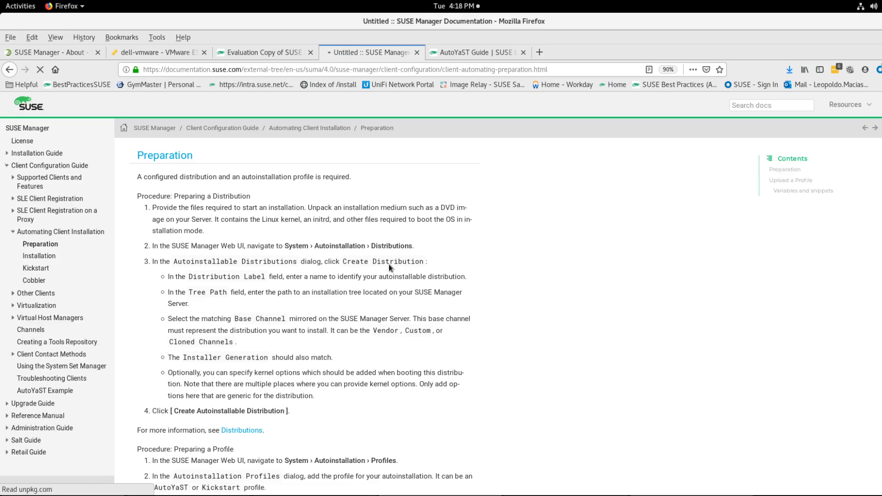
scroll(389, 264, "down", 5)
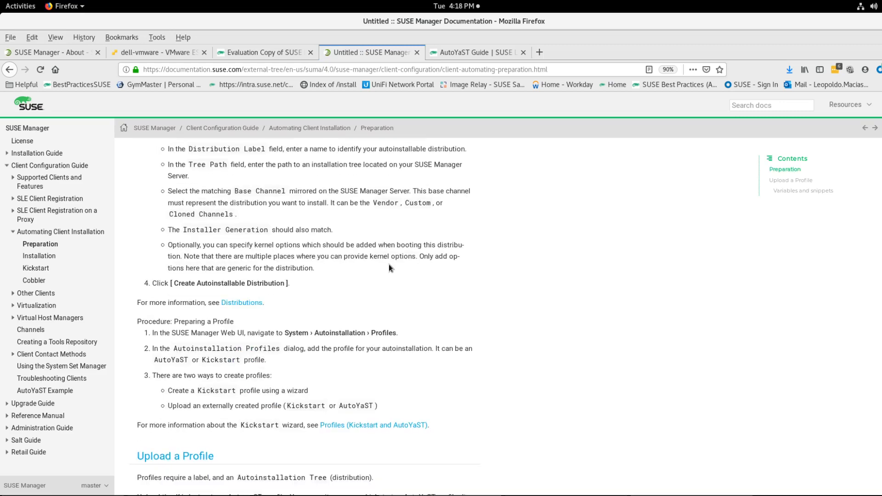
scroll(389, 266, "up", 5)
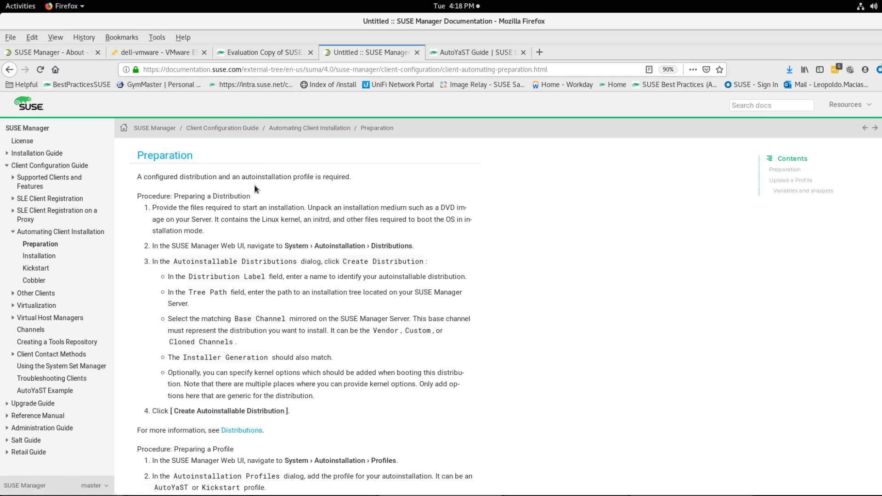
Step: Browse the AutoYaST Guide table of contents
left_click(481, 55)
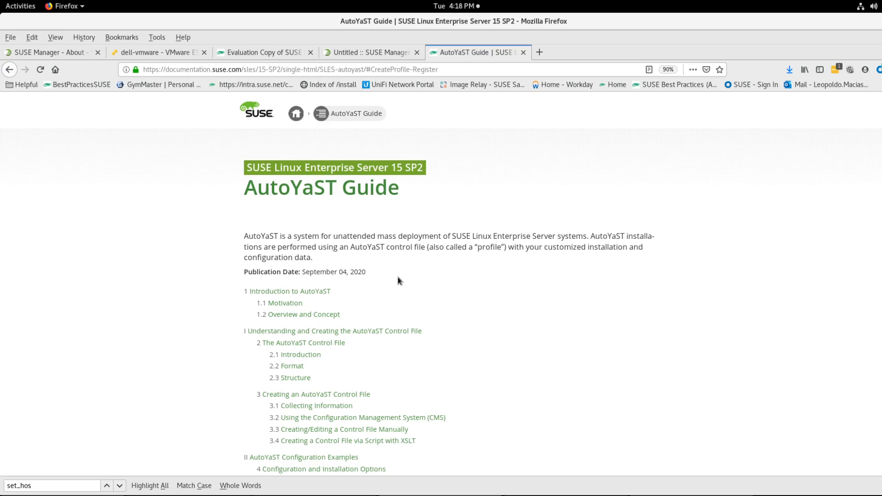
scroll(399, 280, "down", 2)
scroll(398, 280, "up", 2)
scroll(346, 290, "down", 1)
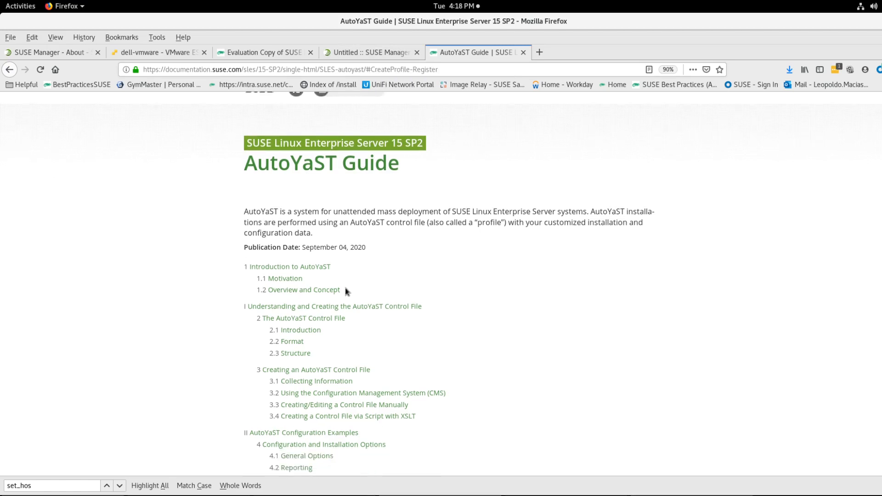
scroll(345, 291, "down", 1)
scroll(346, 291, "up", 2)
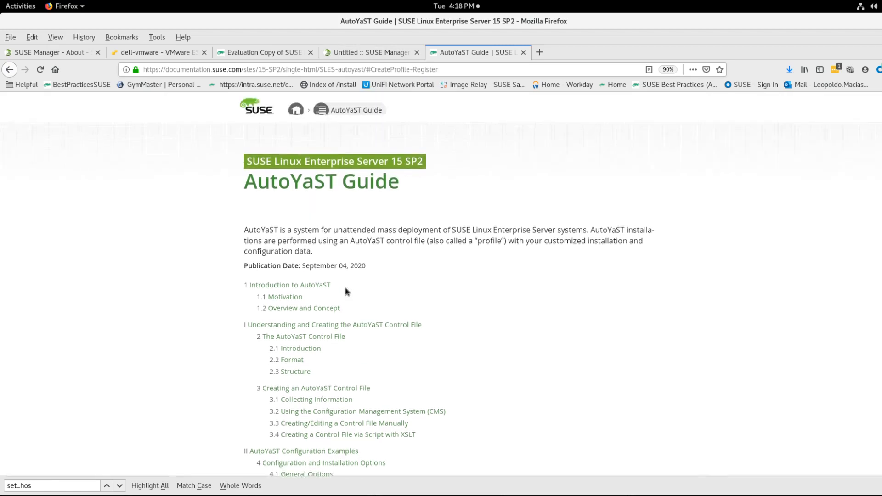
Step: Return to the SUSE Manager tab and sign in as admin with the saved credentials
left_click(370, 52)
left_click(56, 53)
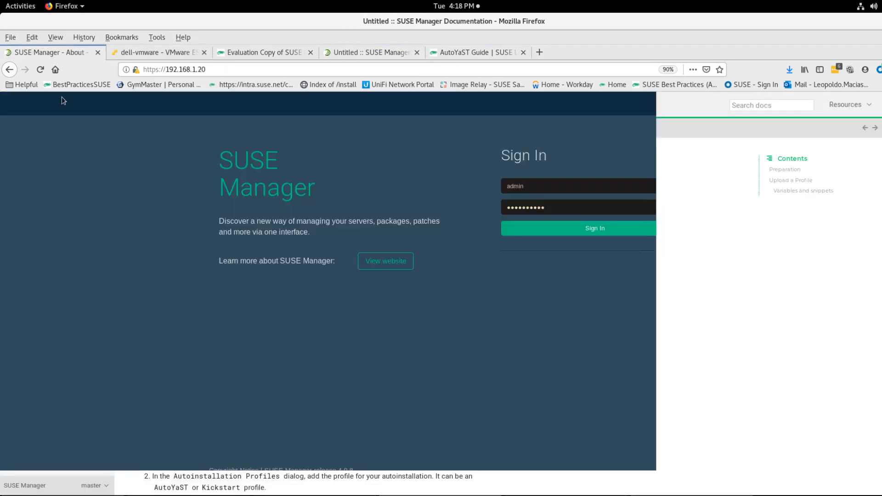
left_click(541, 235)
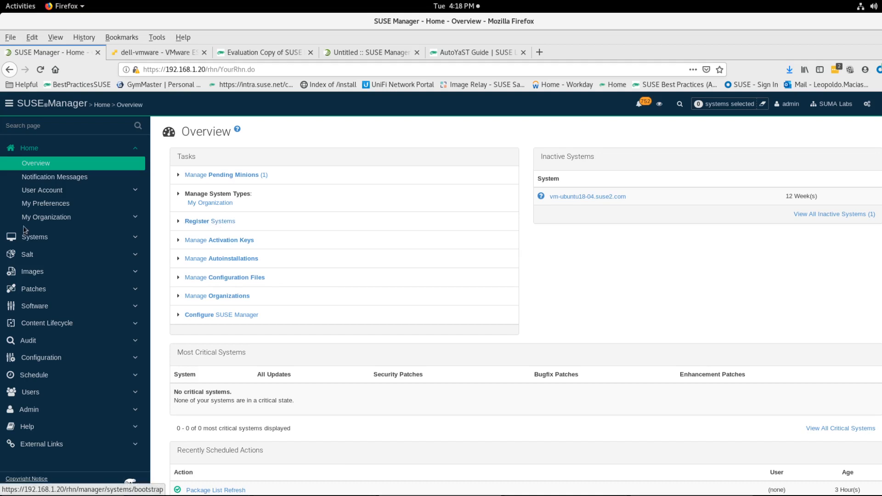
Step: Open the Autoinstallable Distributions list under Systems > Autoinstallation > Distributions
left_click(39, 240)
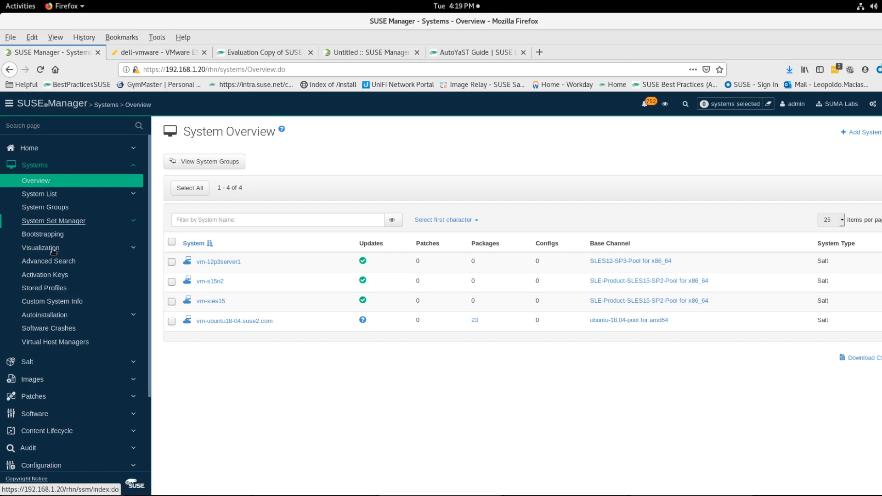
left_click(77, 315)
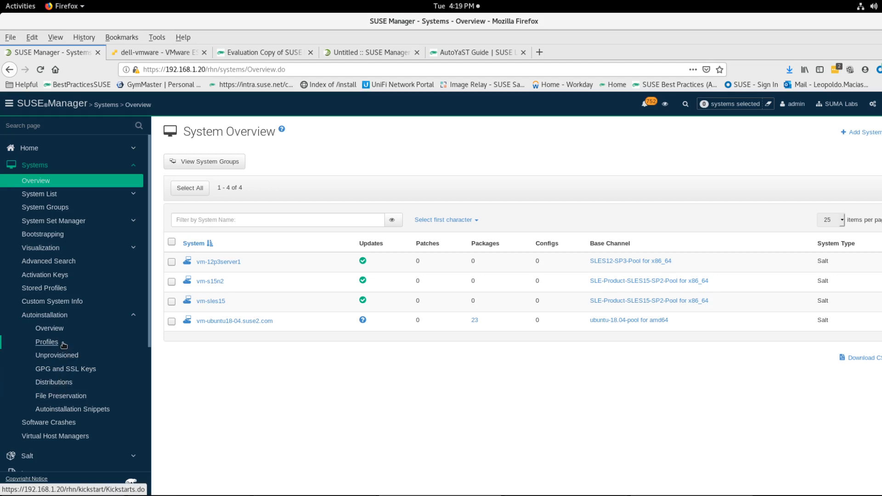
left_click(59, 387)
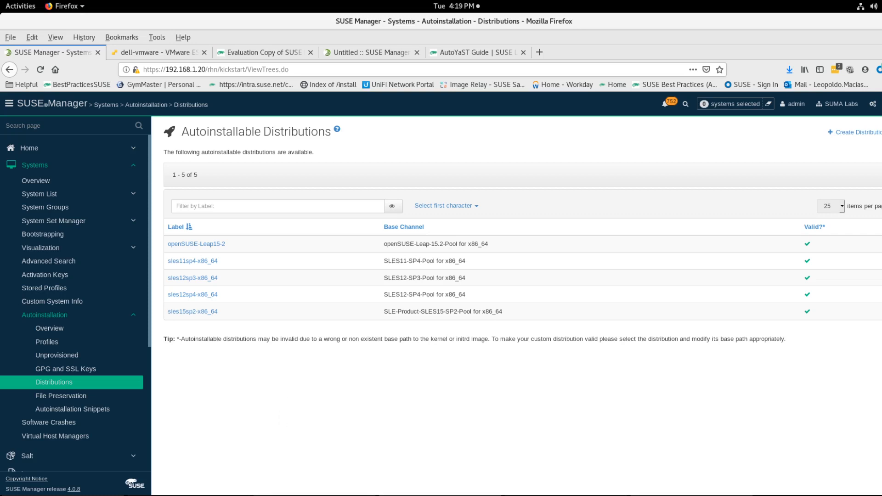
Step: Switch to the terminal, go up to the pub directory and list its contents
left_click(324, 495)
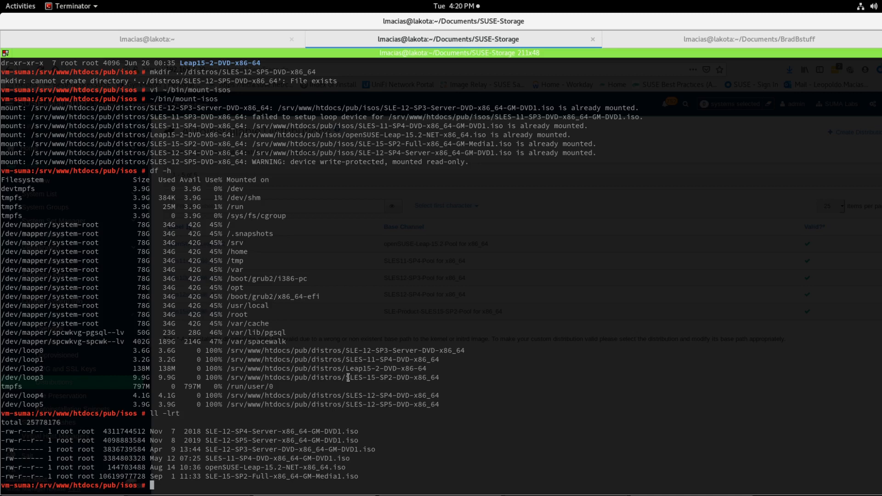
type("cd ..")
key("Return")
type("ll")
key("Return")
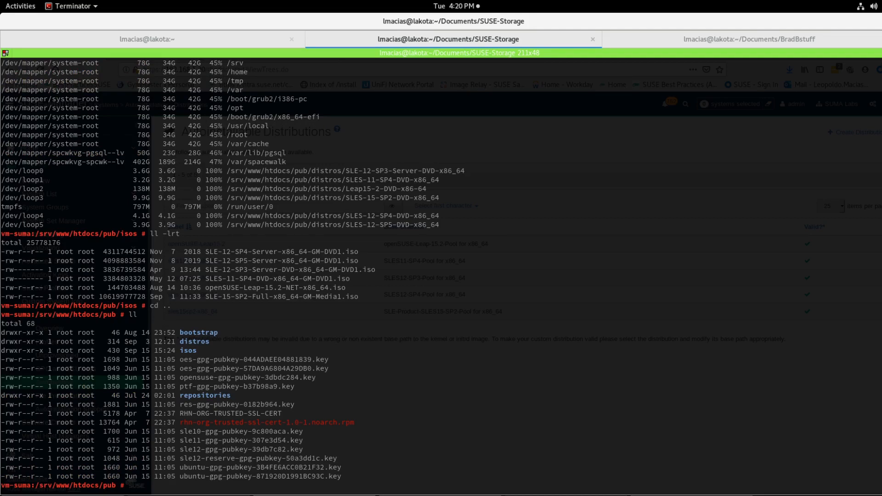
Step: Change into the isos directory and list the ISO files
type("cd isos")
key("Return")
type("ll")
key("Return")
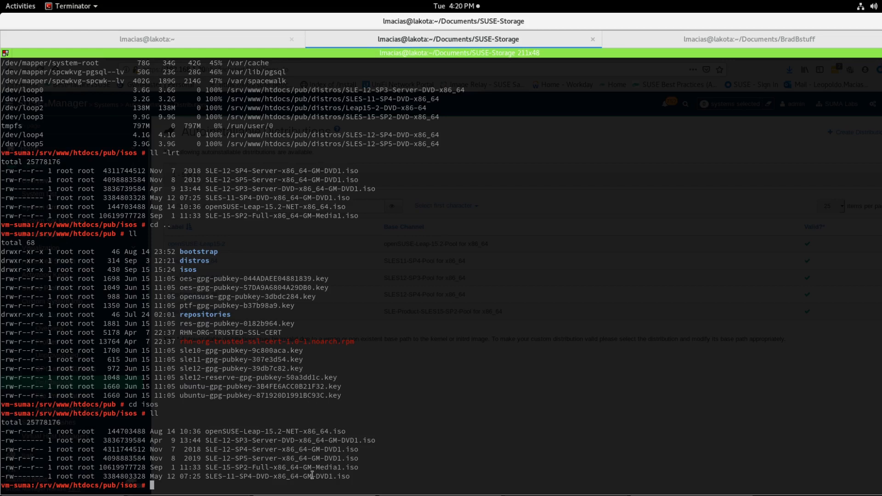
Step: Copy the download link of SLE-12-SP5-Server-DVD-x86_64-GM-DVD1.iso from the SLES evaluation page
key("alt+Tab")
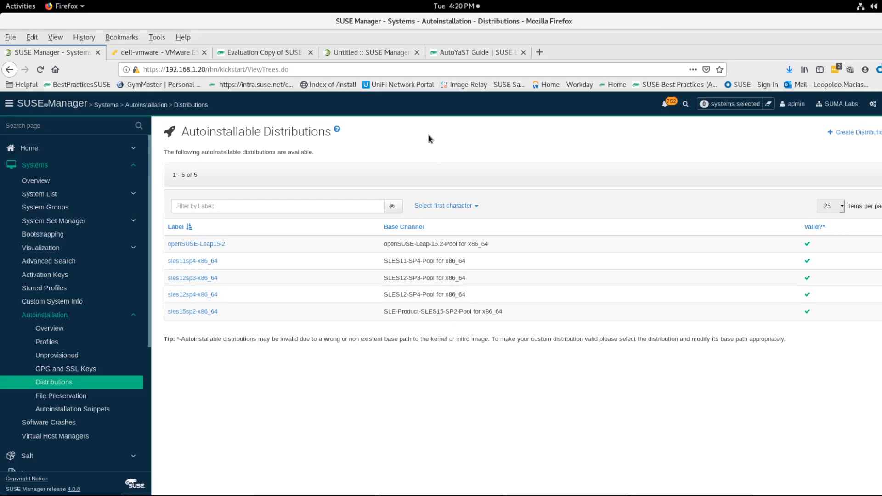
left_click(277, 55)
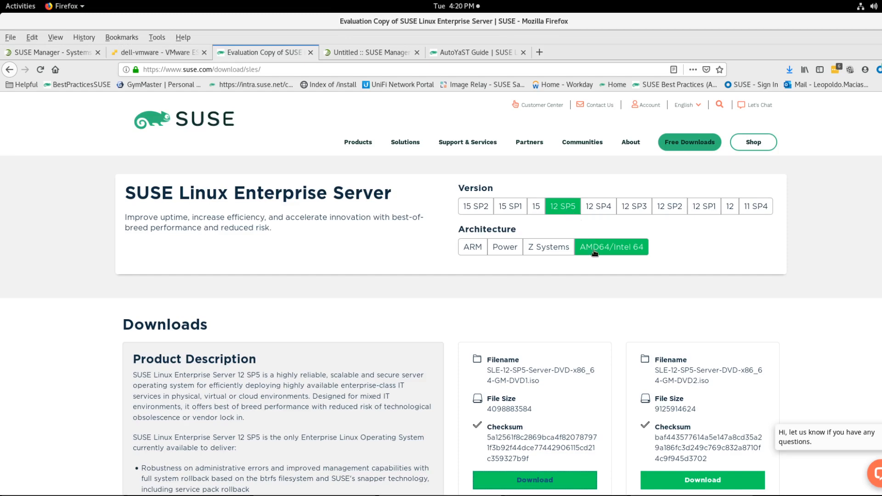
scroll(592, 262, "down", 3)
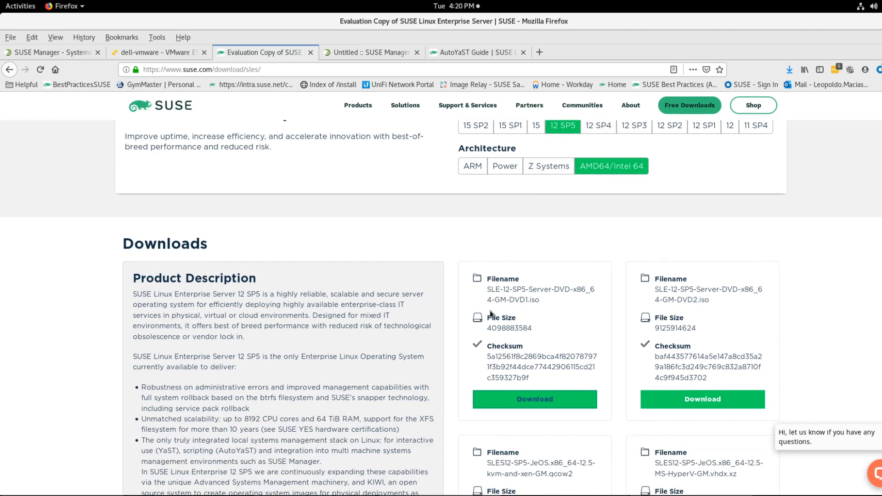
right_click(509, 406)
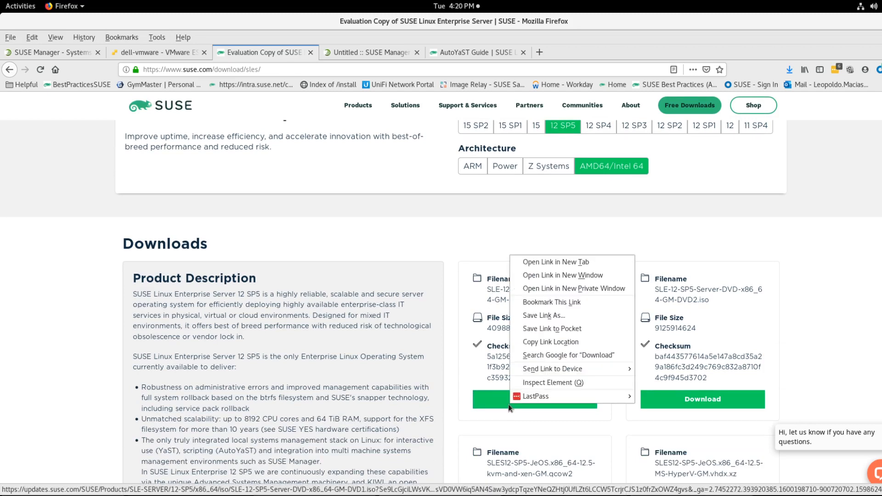
left_click(543, 342)
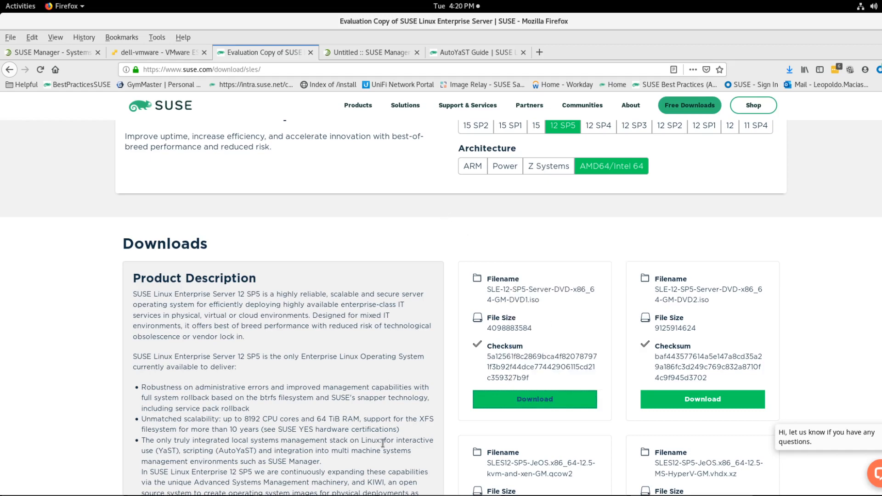
key("alt+Tab")
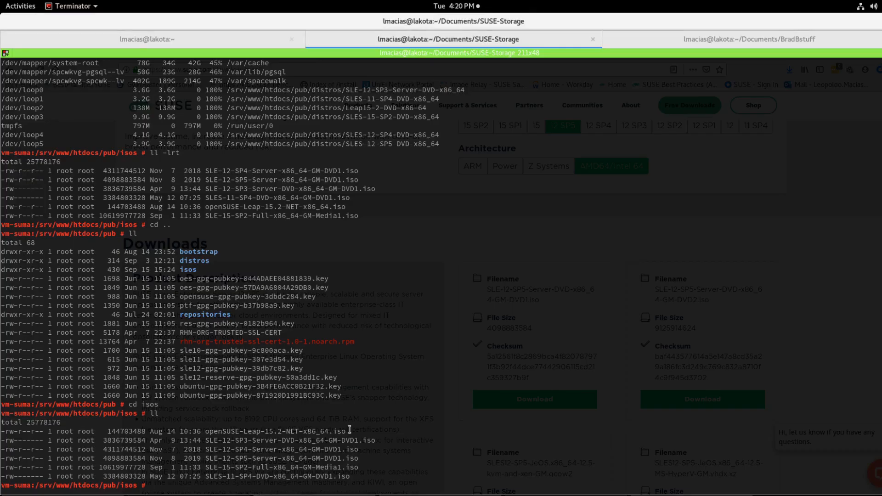
type("/wget")
key("Return")
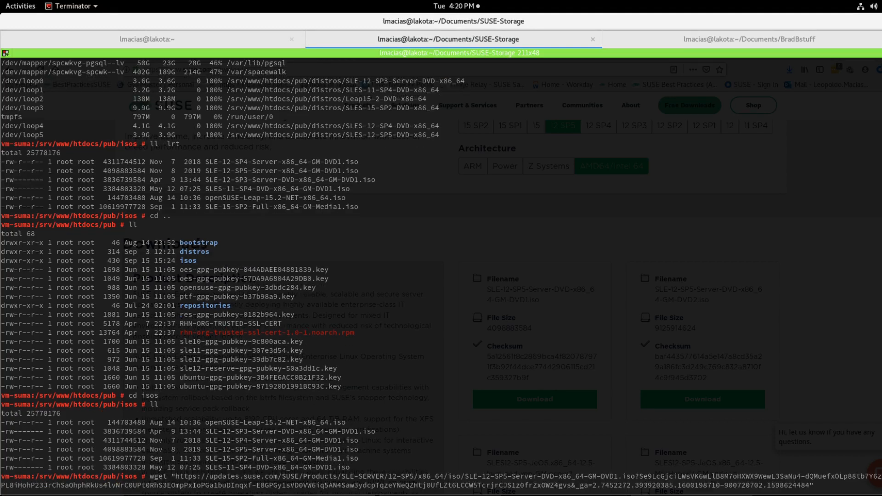
key("l")
key("l")
key("l")
key("l")
key("l")
key("l")
key("l")
key("h")
key("h")
key("h")
key("l")
key("l")
key("l")
key("l")
key("l")
key("l")
key("l")
key("l")
key("l")
key("l")
key("l")
key("l")
key("l")
key("l")
key("l")
key("l")
key("l")
key("l")
key("l")
key("dollar")
key("ctrl+c")
Step: List the isos directory sorted by modification time
type("ll -lrt")
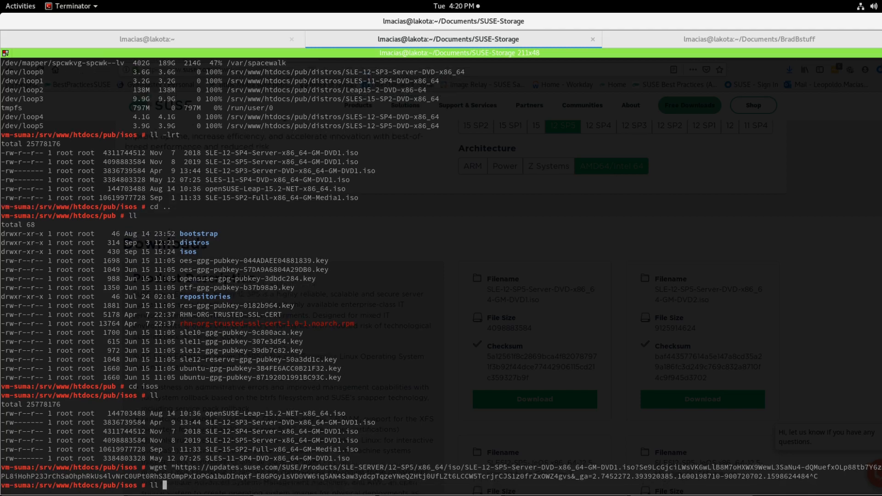
key("Return")
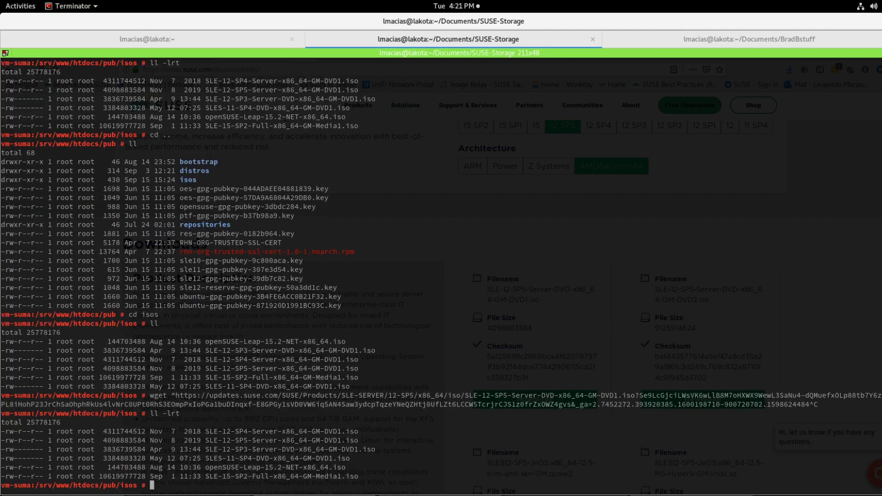
type("mv")
key("ctrl+shift+v")
key("Right")
key("Right")
key("Right")
key("Right")
key("Right")
key("Right")
key("Right")
key("Right")
key("Right")
key("Right")
key("Right")
key("Right")
key("Right")
key("Right")
key("Right")
key("Right")
key("Right")
key("Right")
key("Right")
key("Right")
key("Right")
key("Right")
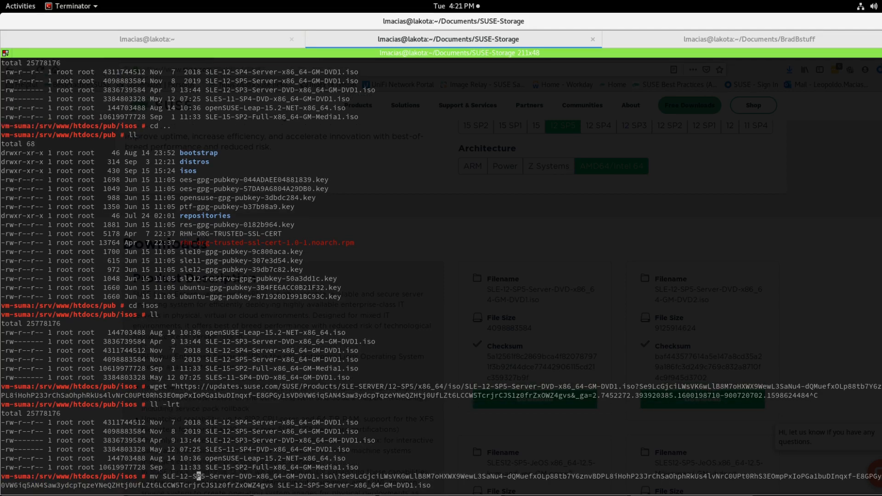
key("Up")
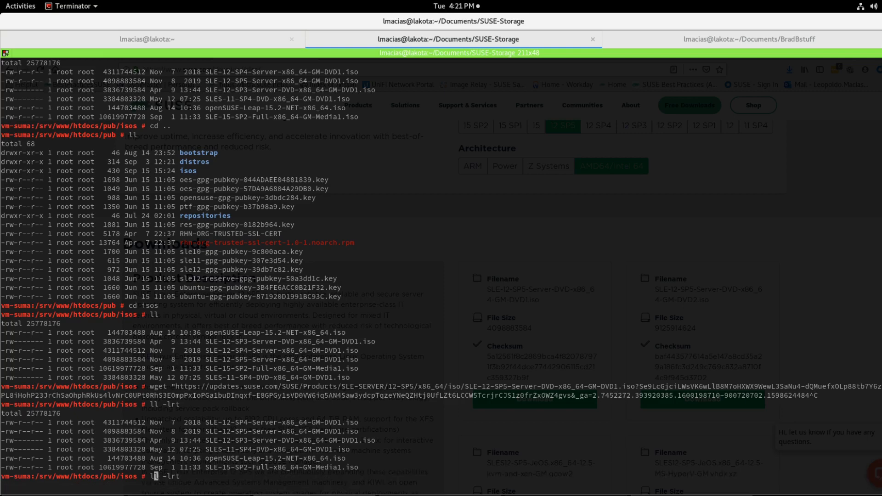
key("ctrl+c")
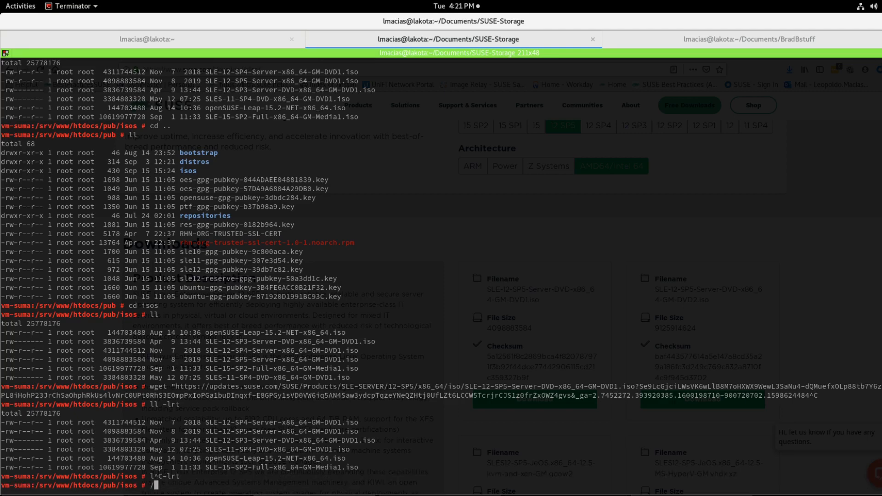
key("Up")
key("Up")
key("Right")
key("Right")
key("Right")
key("Right")
key("Right")
key("Right")
key("Right")
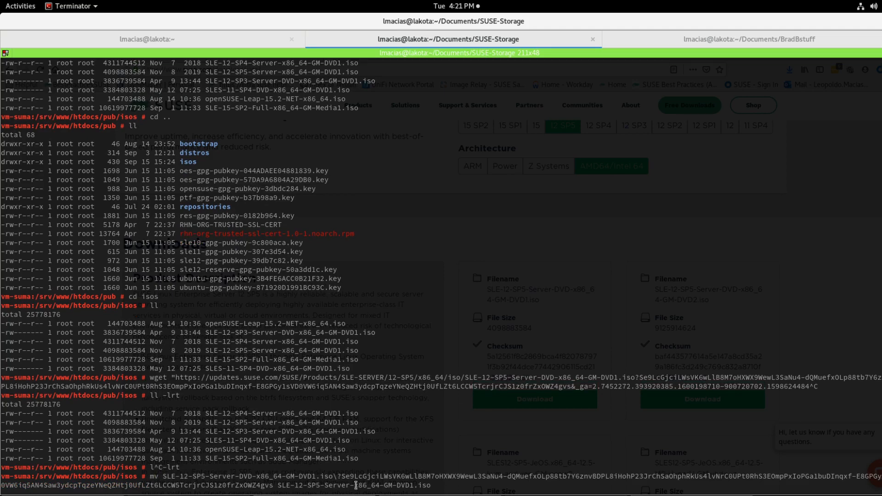
triple_click(342, 485)
triple_click(341, 485)
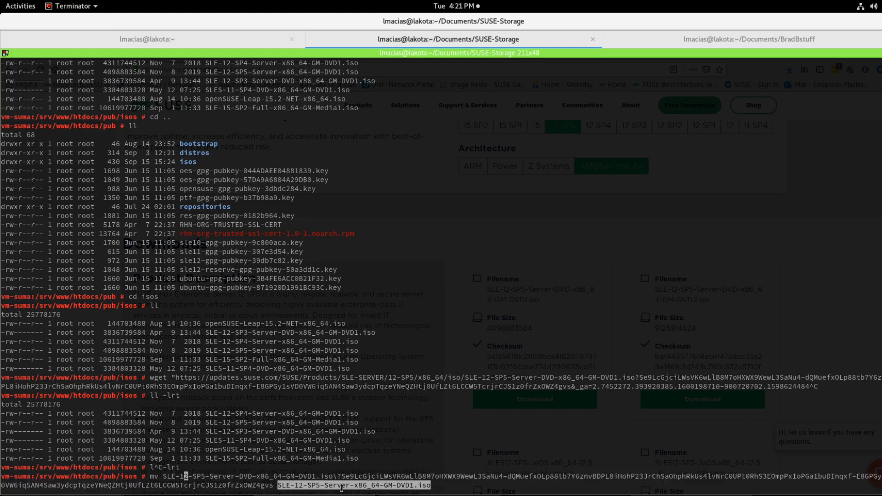
triple_click(341, 486)
double_click(341, 485)
left_click(413, 443)
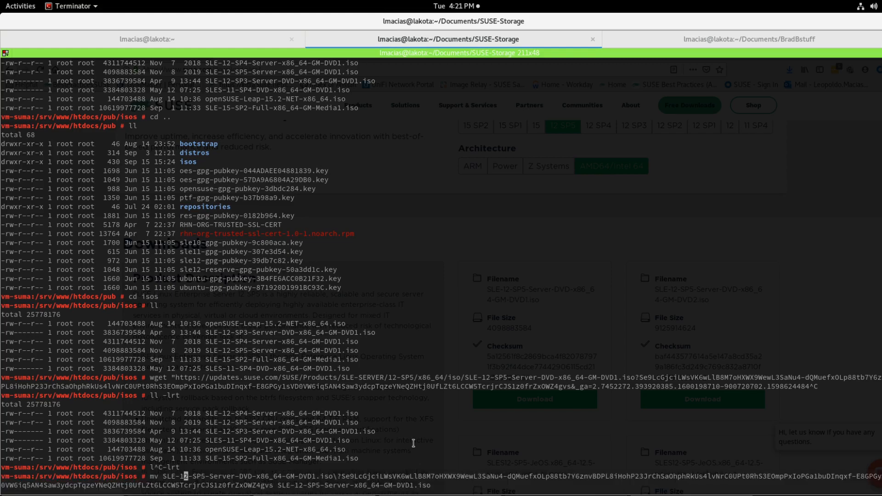
key("ctrl+c")
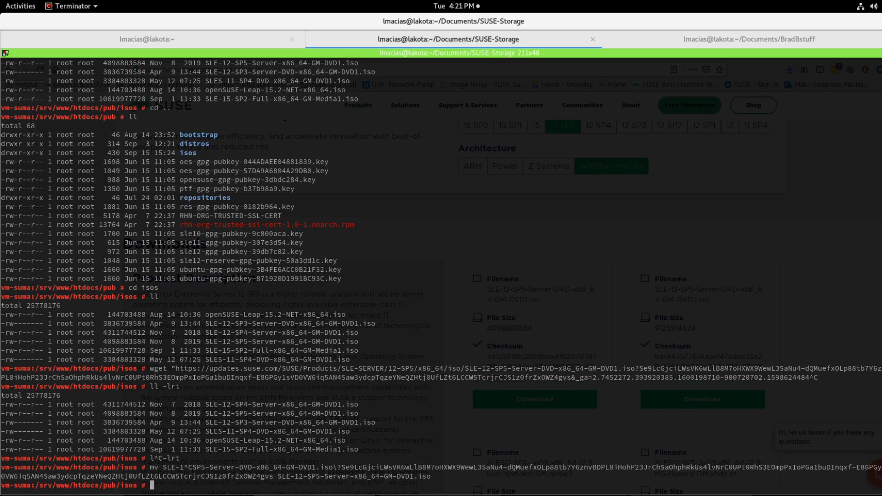
Step: List the isos directory again sorted by modification time
type("ll -lrt")
key("Return")
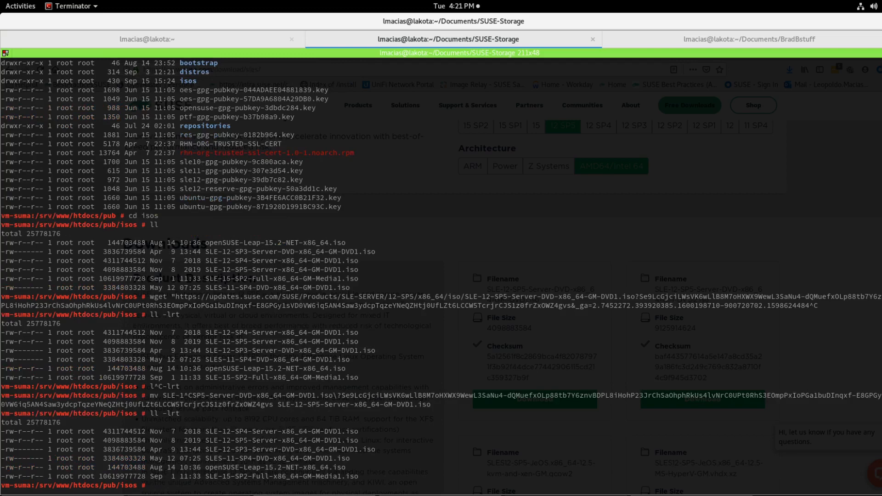
Step: Show disk usage of all mounted filesystems on the server
double_click(273, 440)
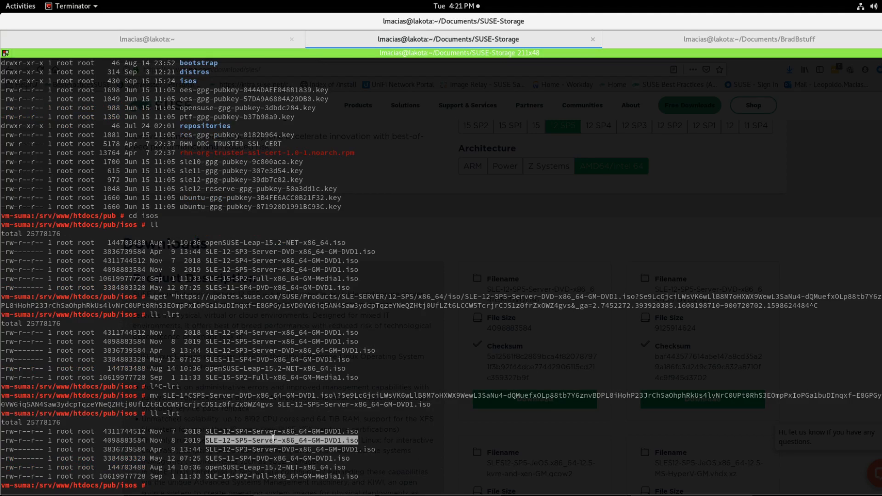
left_click(427, 470)
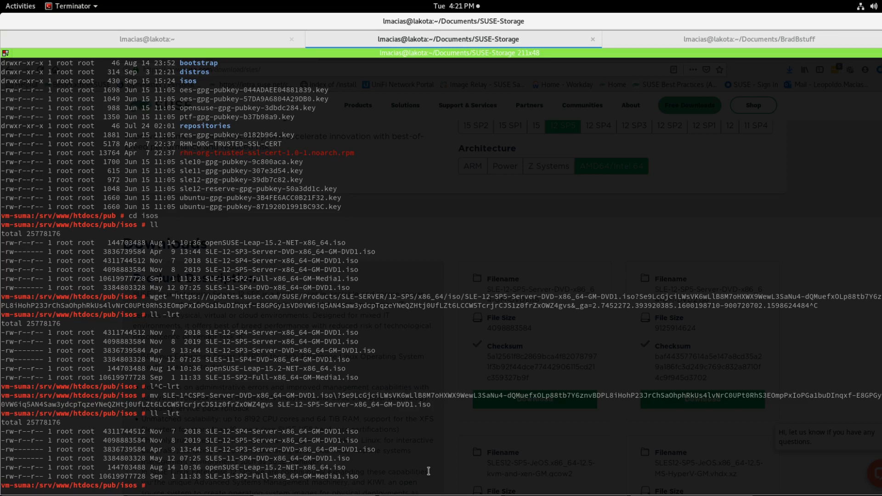
type("df -h")
key("Return")
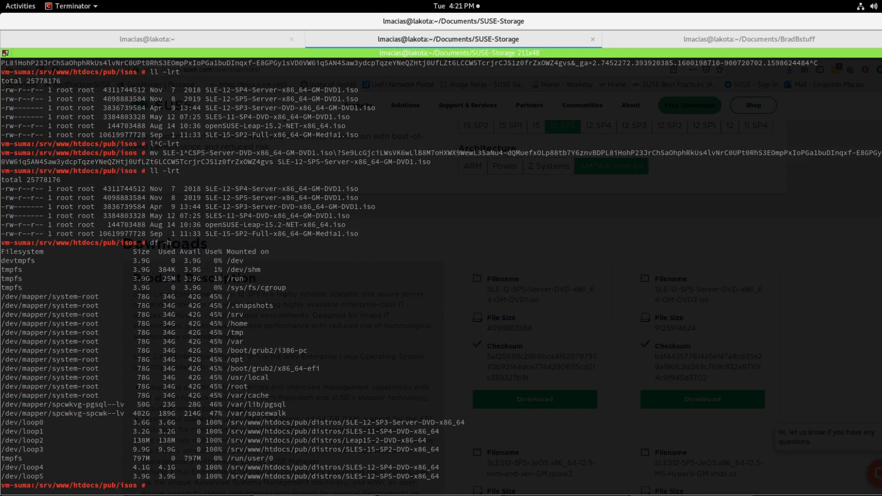
Step: Change into the distros directory and list it, then list it sorted by modification time
type("cd ../distros/")
key("Return")
type("ll")
key("Return")
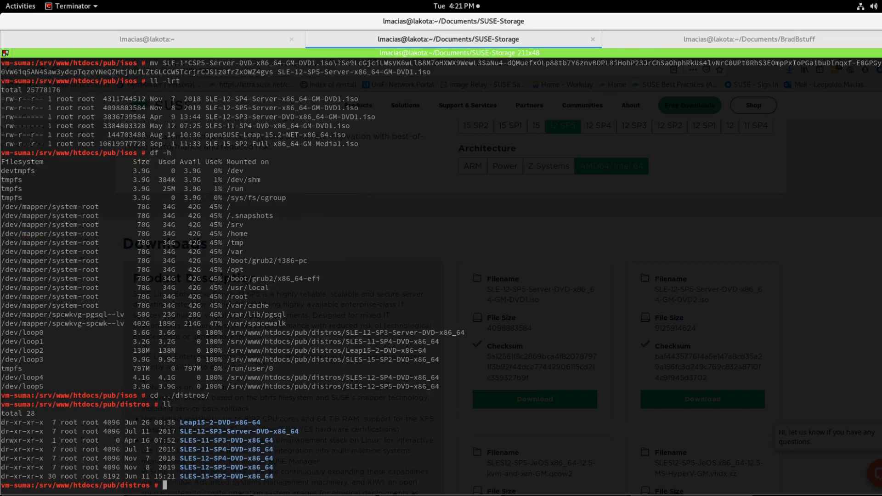
type("ll -lrt")
key("Return")
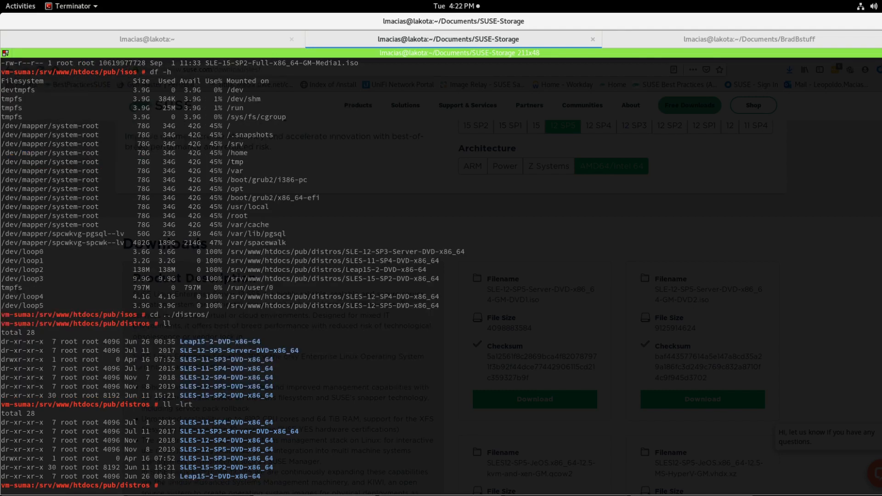
Step: Display the contents of the mount-isos script in the home bin directory
double_click(218, 450)
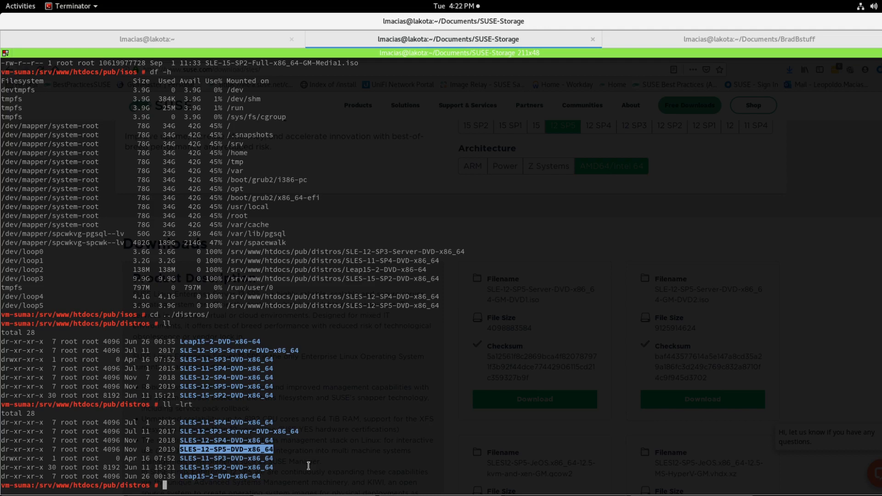
type("cat ~/bin/mount-isos")
key("Return")
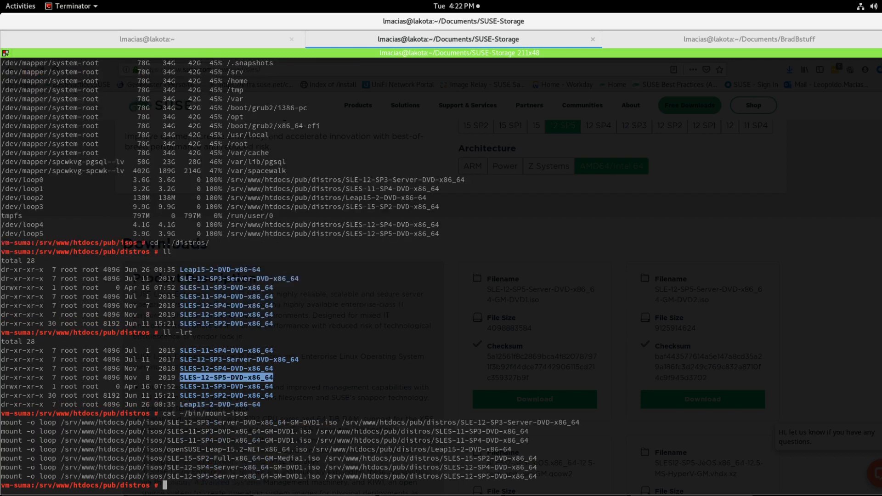
Step: Show the mounted filesystems again
triple_click(187, 476)
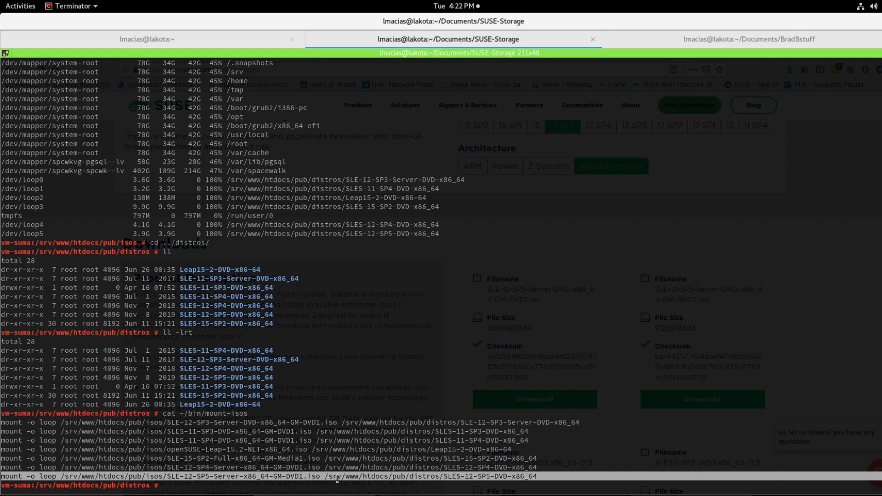
double_click(458, 478)
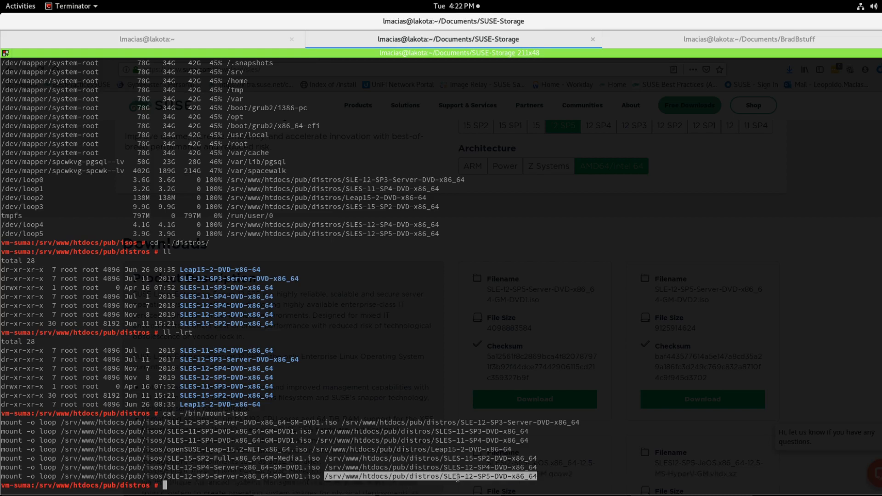
left_click(486, 484)
type("df -h")
key("Return")
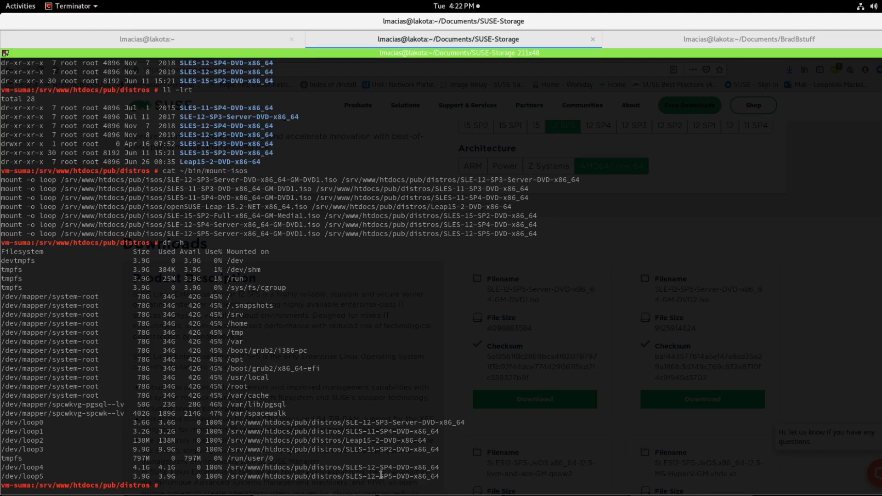
Step: List the contents of /srv/www/htdocs/pub/distros/SLES-12-SP5-DVD-x86_64
type("ls")
double_click(398, 479)
middle_click(398, 478)
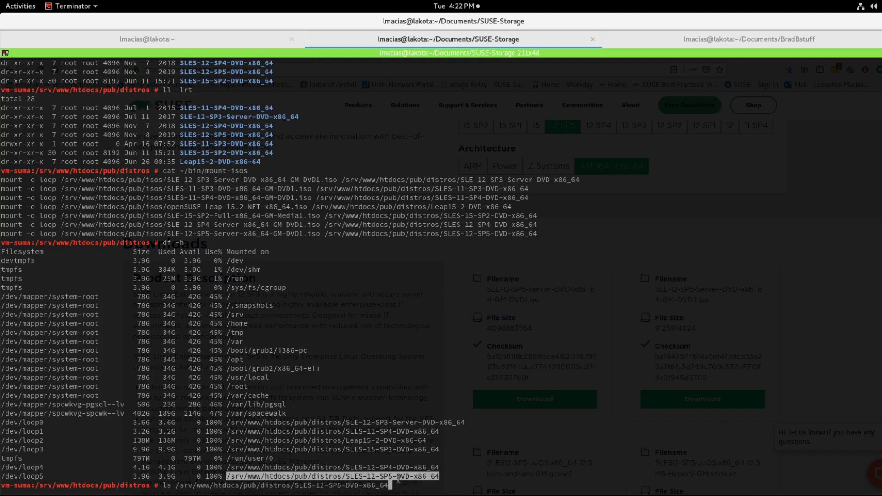
key("Return")
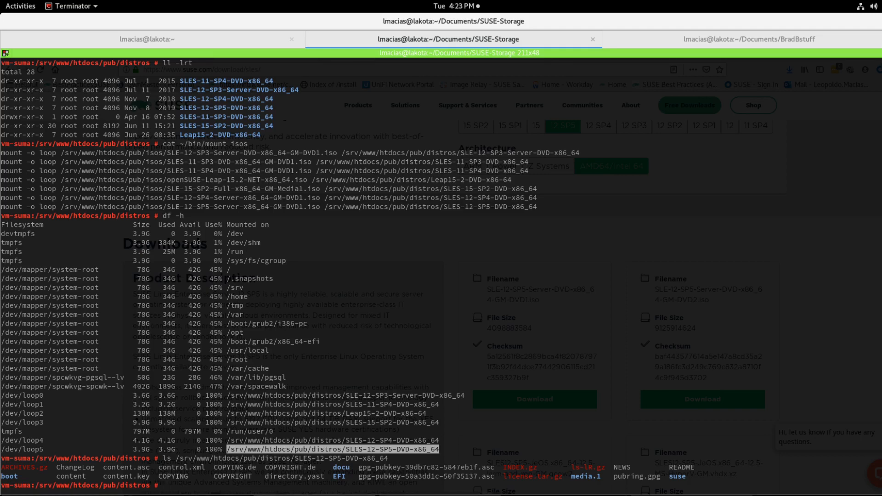
Step: Start creating a new autoinstallable distribution in SUSE Manager and label it sles12sp5-x86_64
key("alt+Tab")
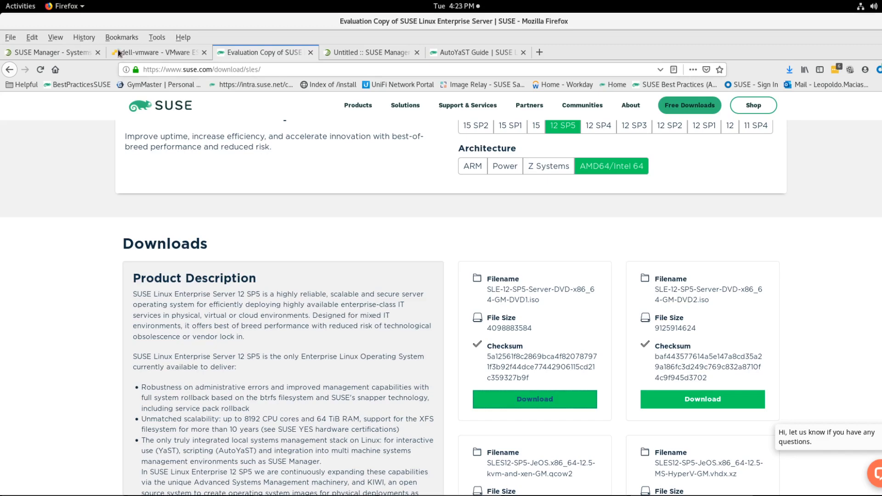
left_click(80, 54)
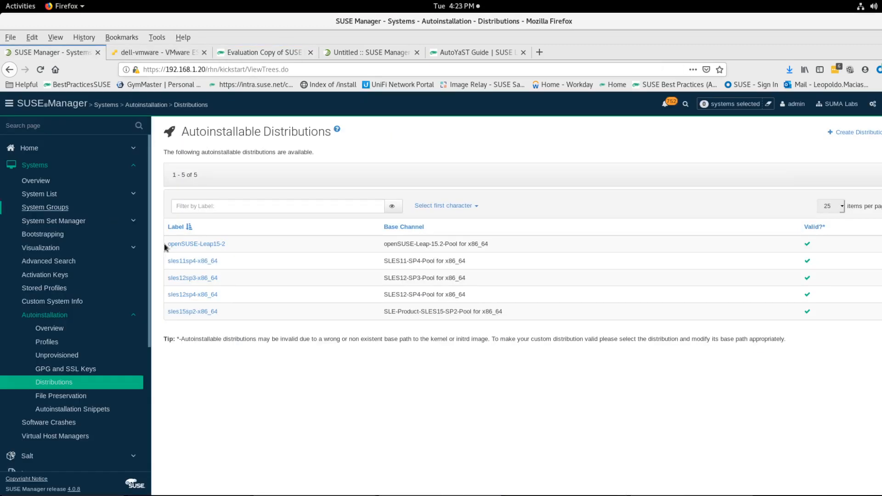
left_click(68, 383)
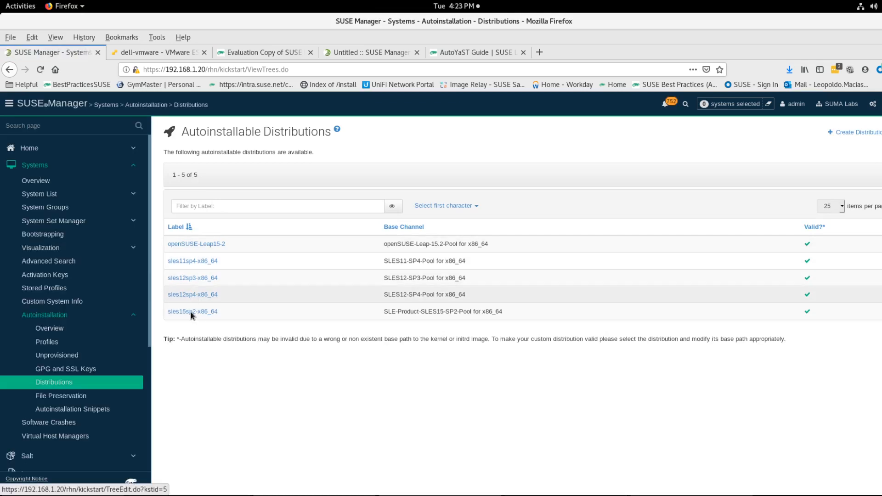
left_click(845, 133)
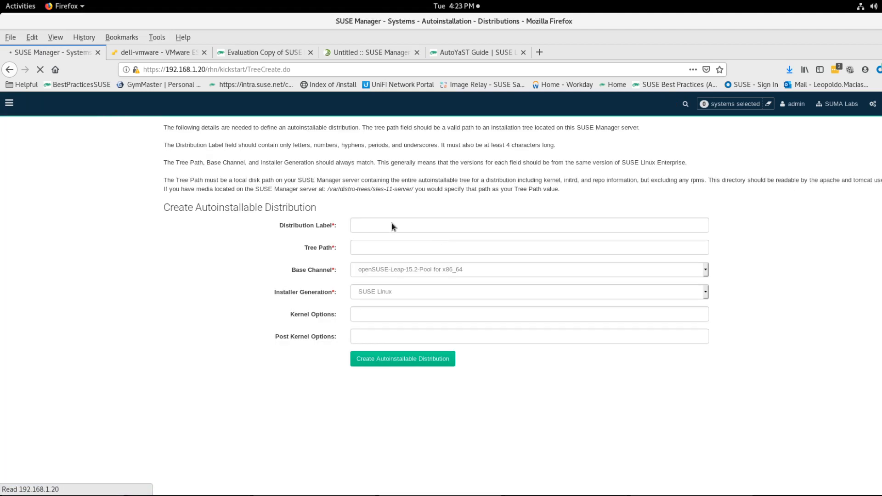
left_click(381, 251)
type("sl")
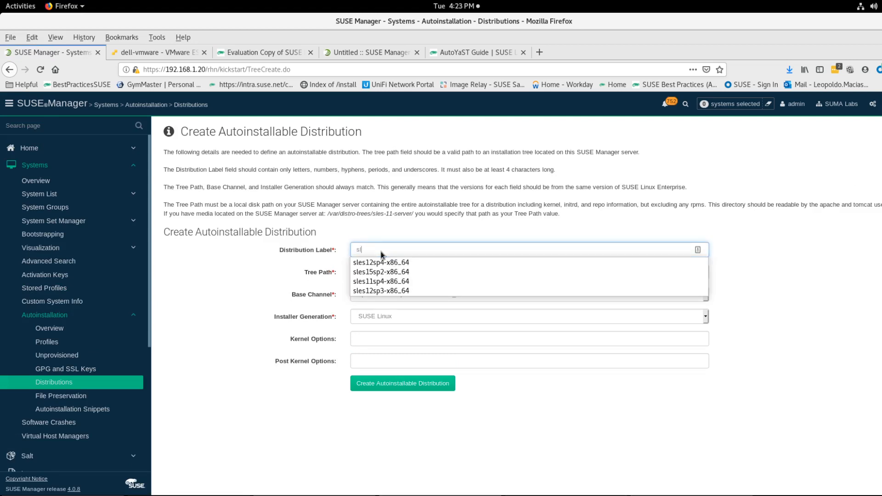
type("es12")
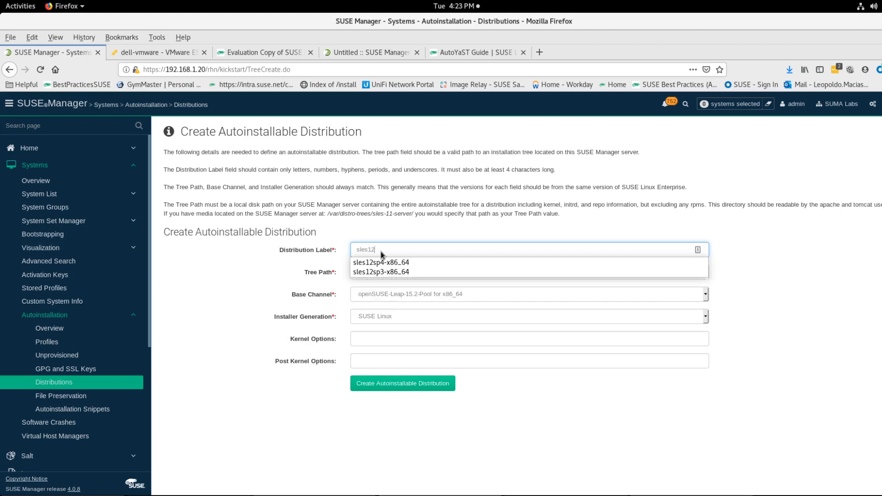
type("sp5-x86")
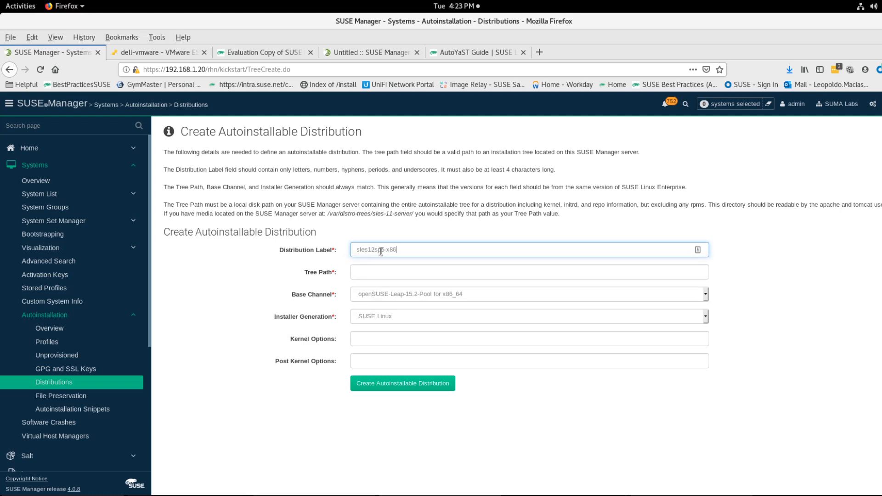
key("Tab")
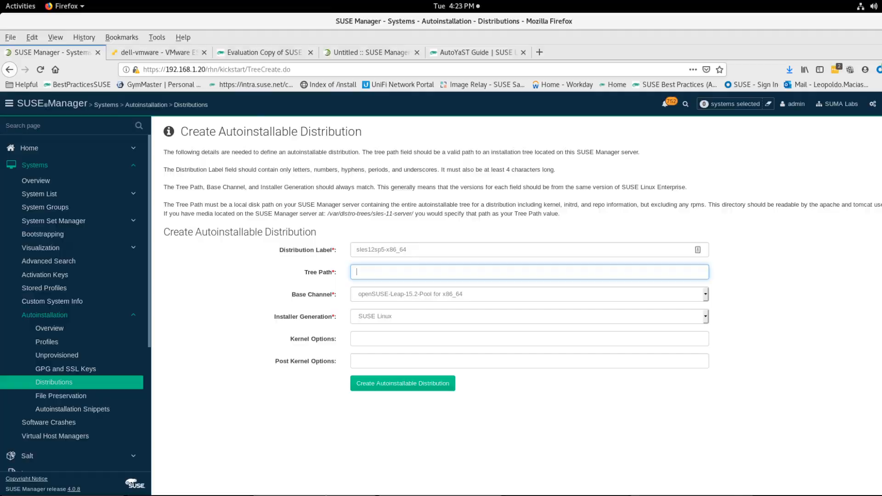
Step: Copy the SLES-12-SP5-DVD-x86_64 mount path from the terminal into the distribution's Tree Path
key("alt+Tab")
double_click(284, 449)
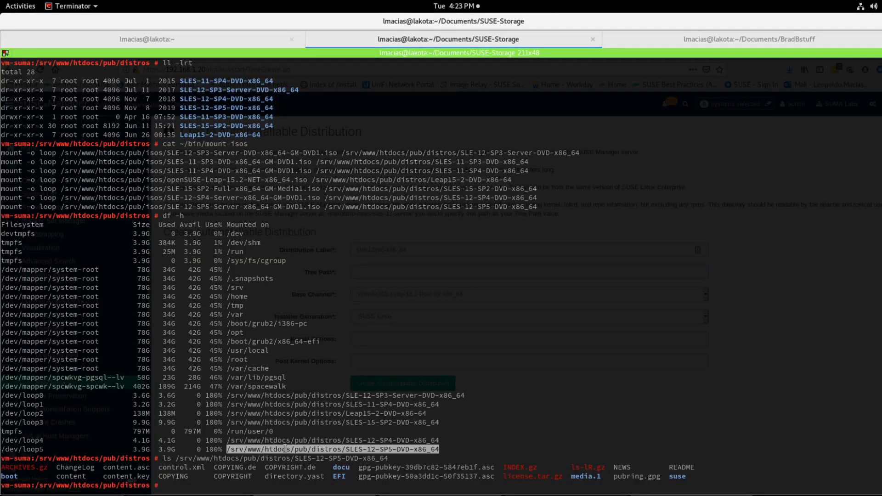
right_click(285, 449)
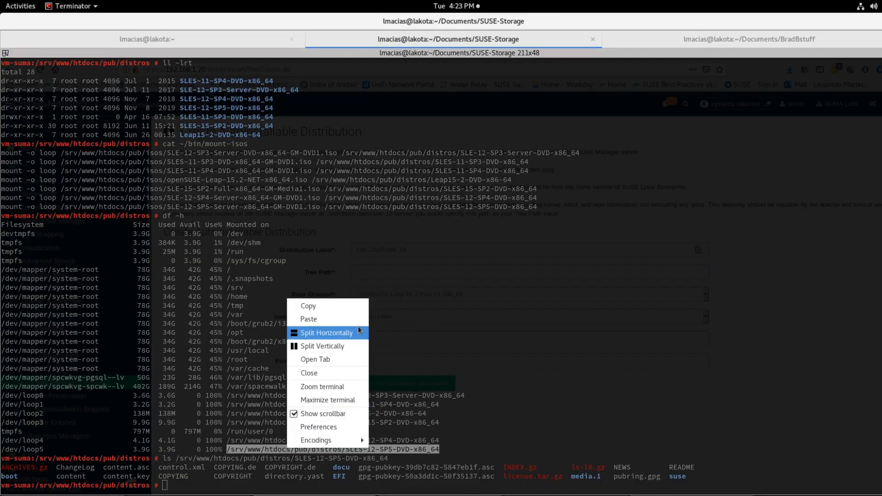
left_click(352, 308)
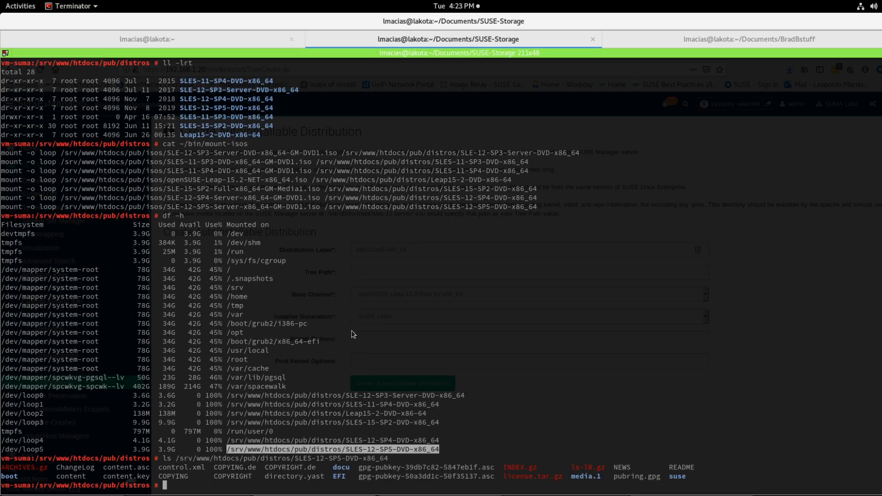
key("alt+Tab")
right_click(395, 271)
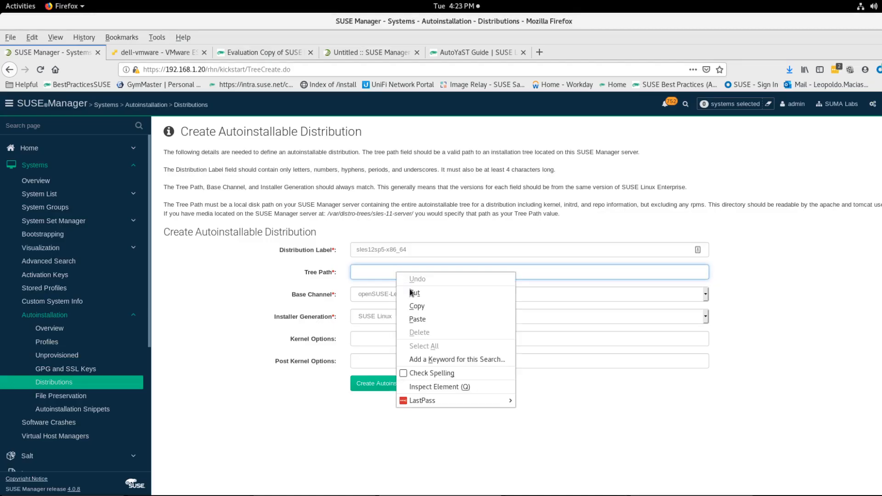
left_click(420, 318)
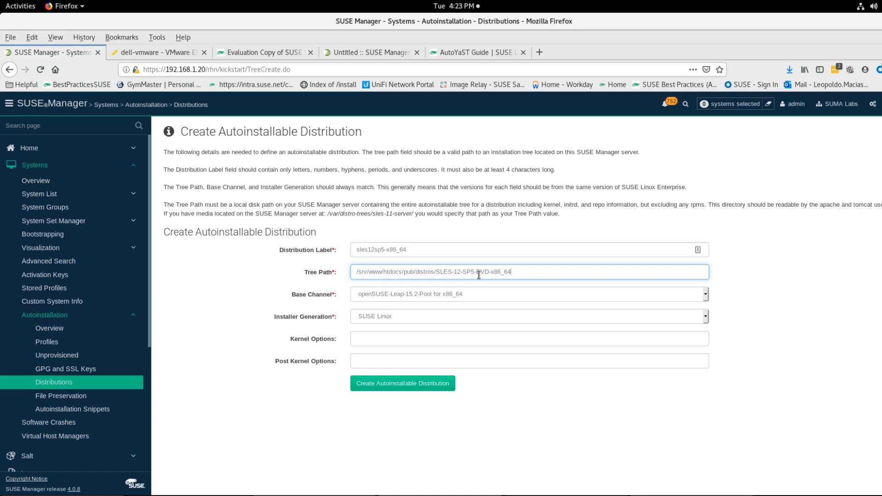
Step: Set base channel SLES12-SP5-Pool for x86_64 and installer generation SUSE Linux Enterprise 12, then create the distribution
left_click(437, 296)
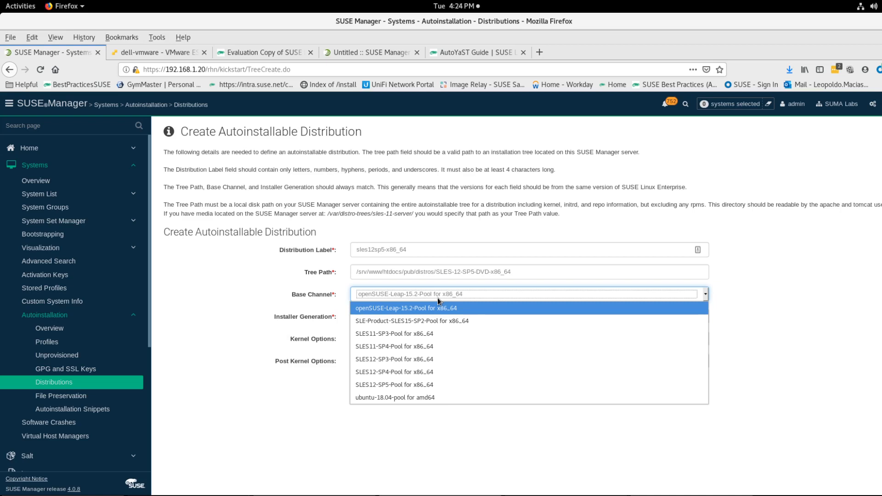
left_click(392, 384)
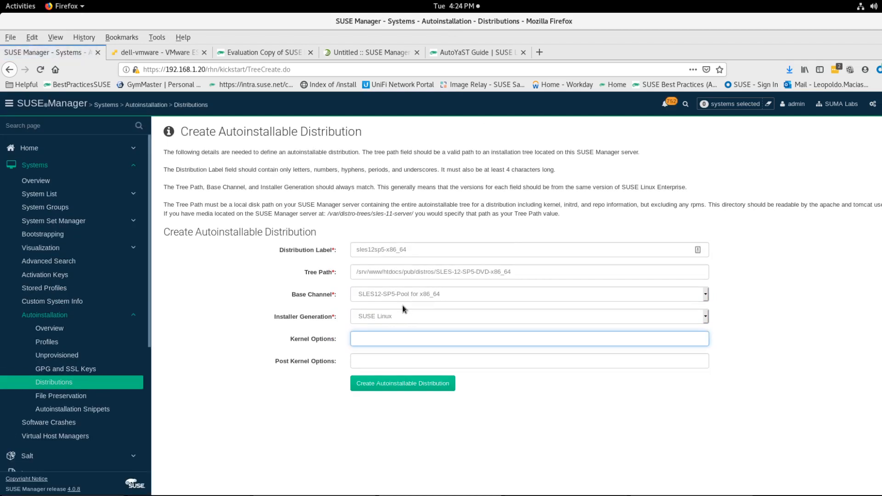
left_click(401, 316)
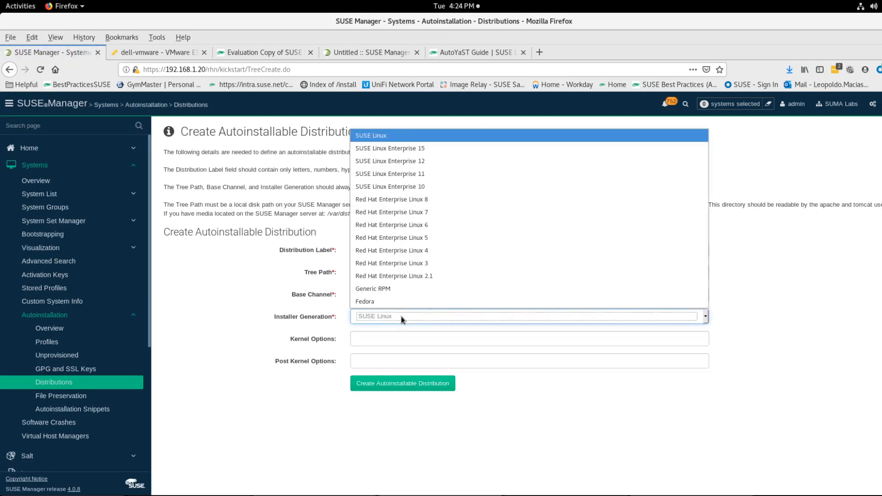
left_click(419, 161)
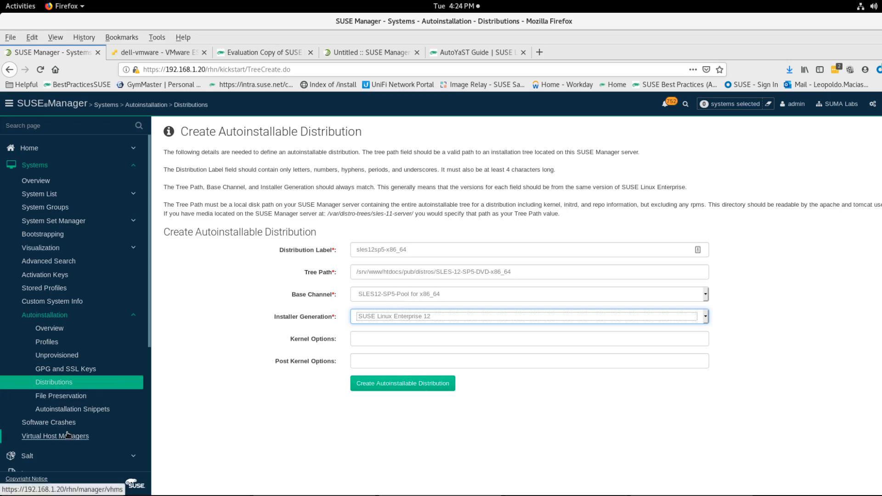
scroll(64, 432, "down", 4)
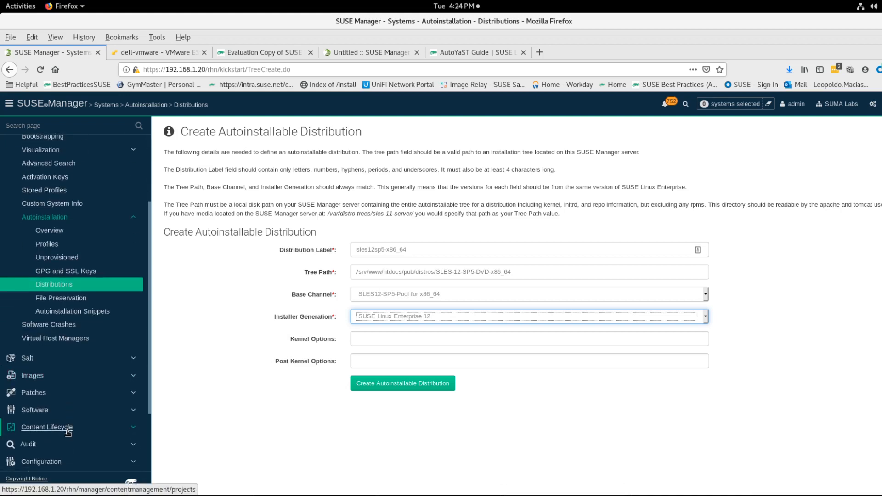
scroll(45, 405, "down", 1)
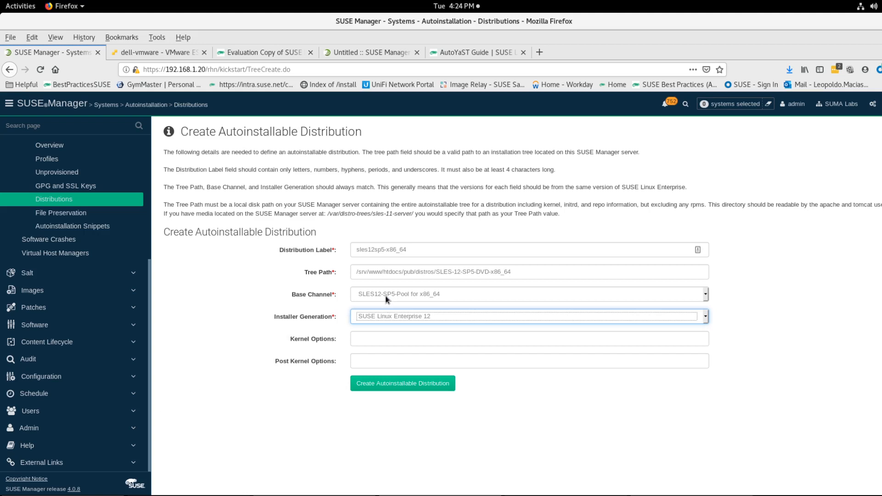
left_click(377, 382)
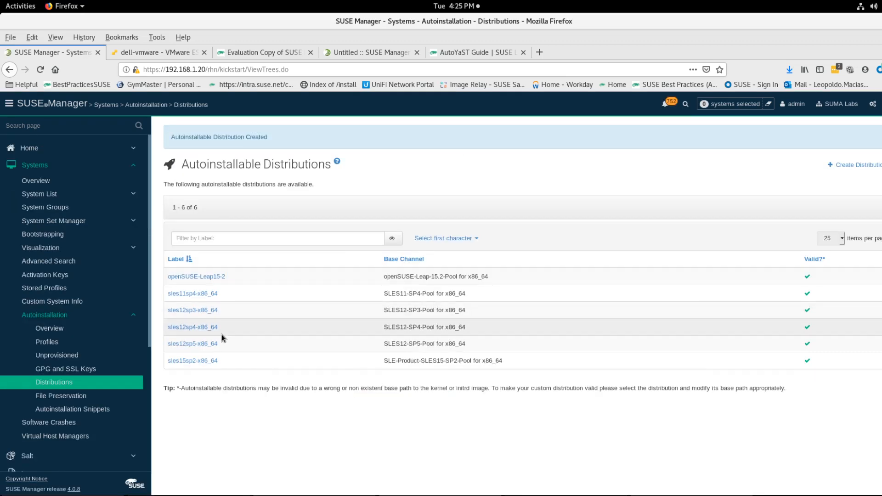
Step: Open the sles12sp5-x86_64 distribution to review its settings
left_click(198, 346)
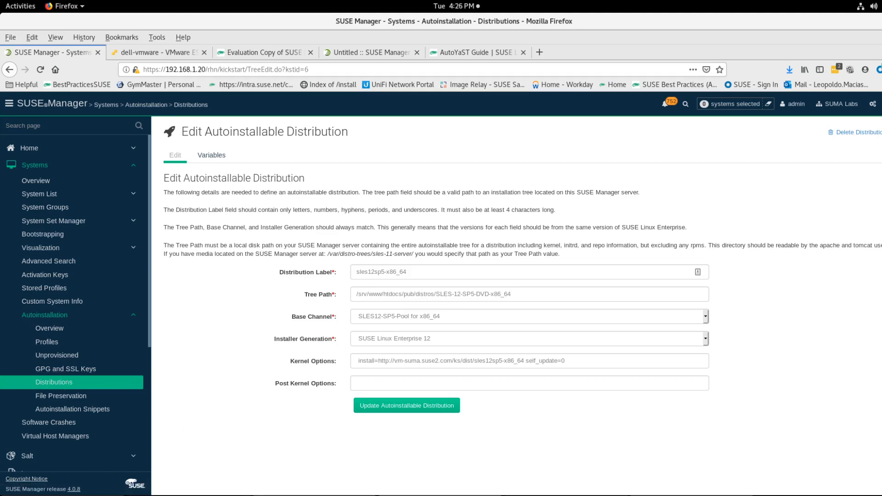
key("alt+Tab")
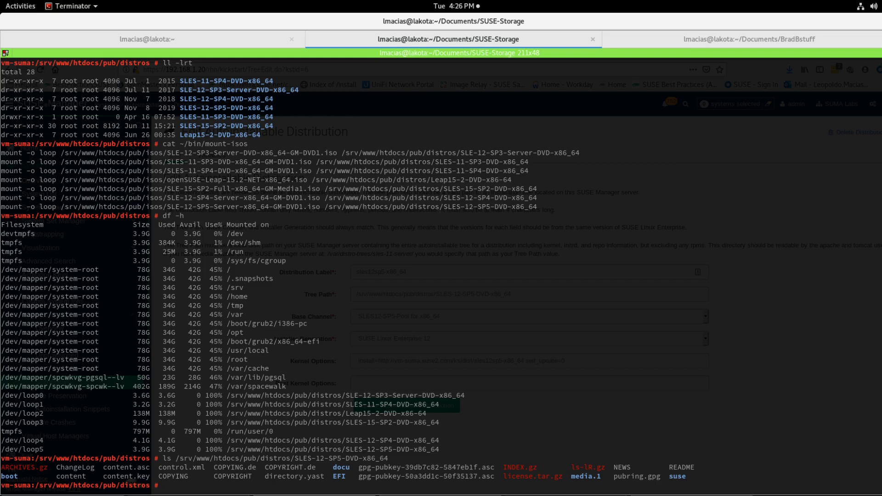
Step: Change to /srv/tftpboot on the SUSE Manager server and list its contents
type("cdcd")
key("BackSpace")
key("BackSpace")
type("/srv/tf")
key("Tab")
key("Return")
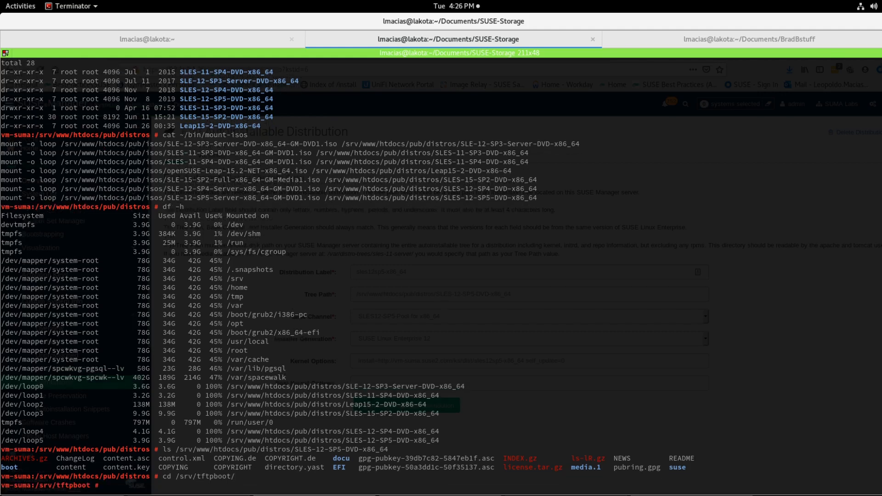
type("ll")
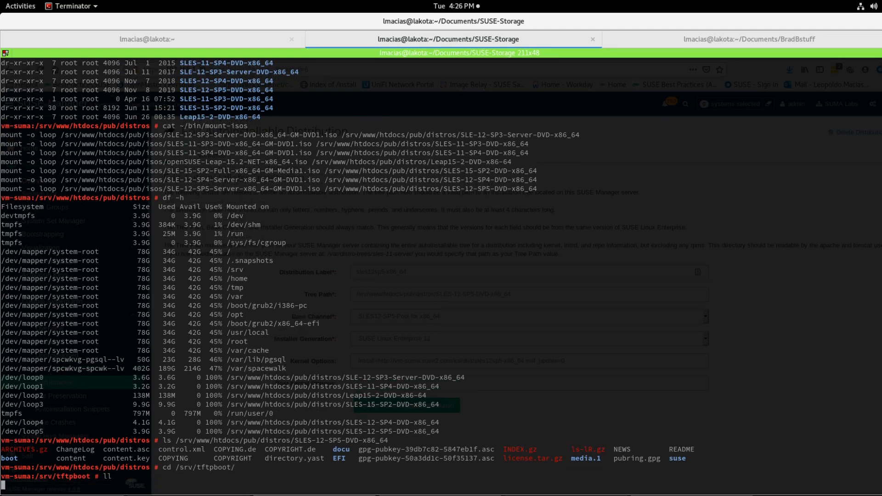
key("Return")
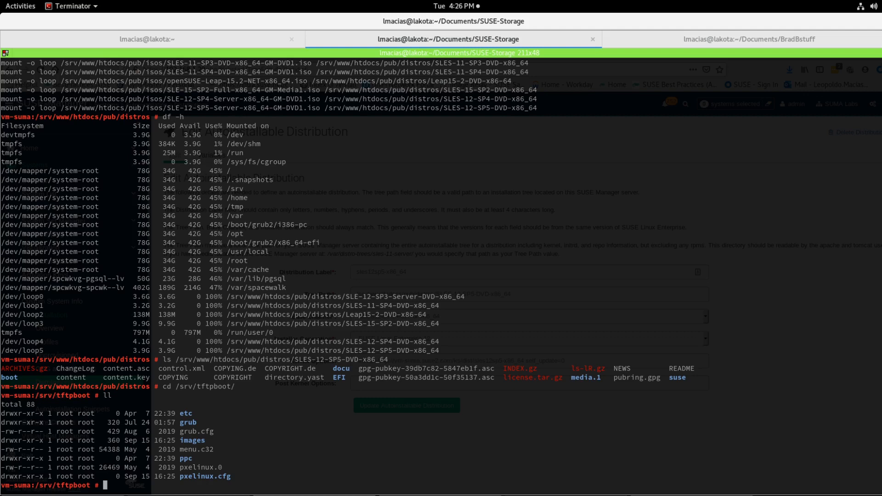
Step: Open a new terminal tab and log in over SSH as root to 192.168.1.5, entering the root password
key("ctrl+shift+t")
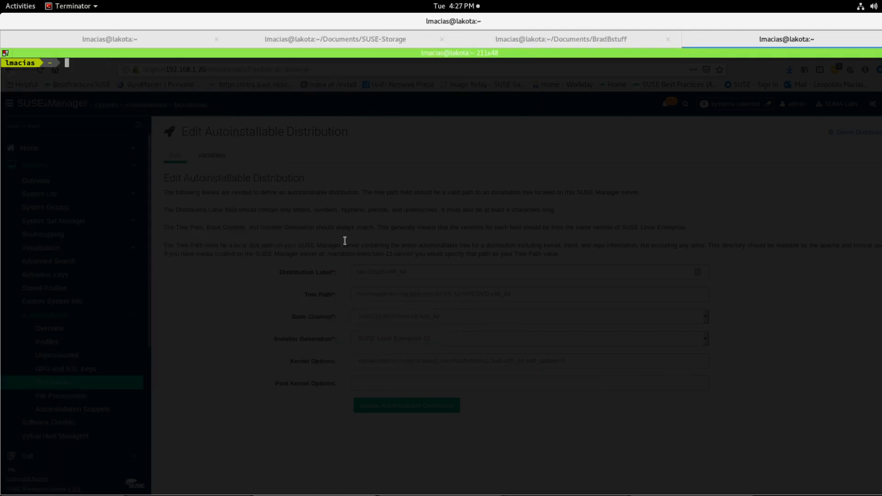
type("ssh root@192.168.1.5")
key("Return")
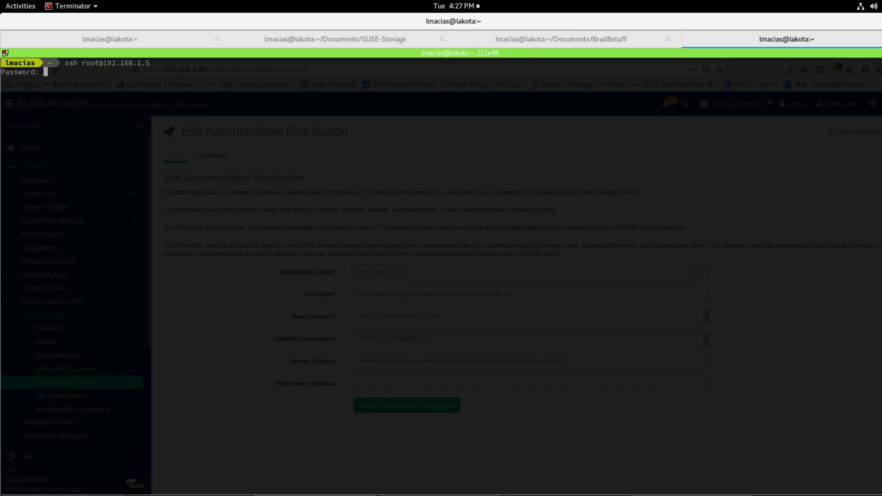
key("Return")
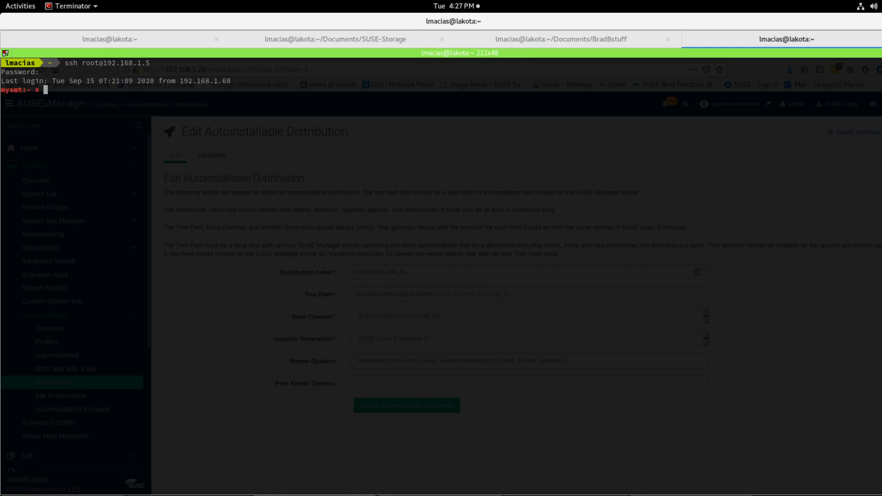
Step: Review /etc/dhcpd.conf in vi, quit without changes, and log out closing the tab
type("vi /etc/dhcpd.conf")
key("Return")
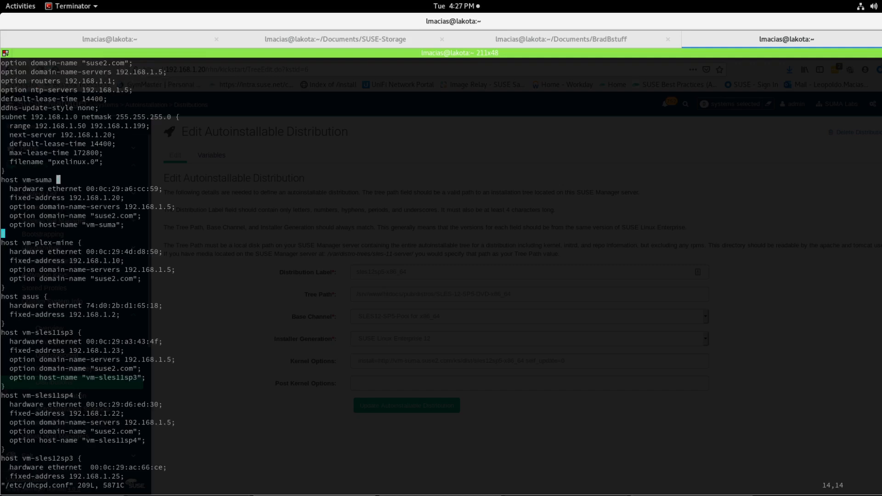
key("g")
key("g")
key("Down")
key("Down")
key("Down")
key("Down")
key("Down")
key("Down")
key("Right")
key("Down")
key("Down")
key("w")
key("w")
key("w")
key("w")
key("w")
key("Right")
key("Right")
key("Right")
key("Right")
key("Right")
type(":q")
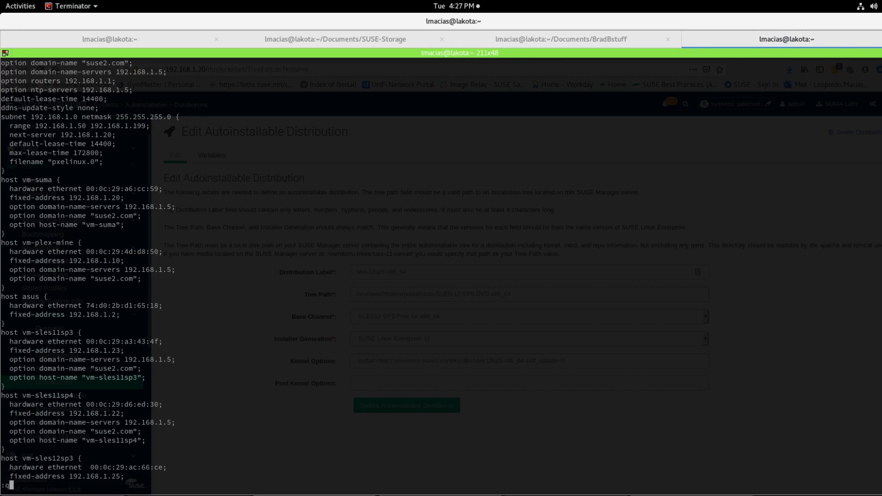
key("Return")
type("exit")
key("Return")
type("exit")
key("Return")
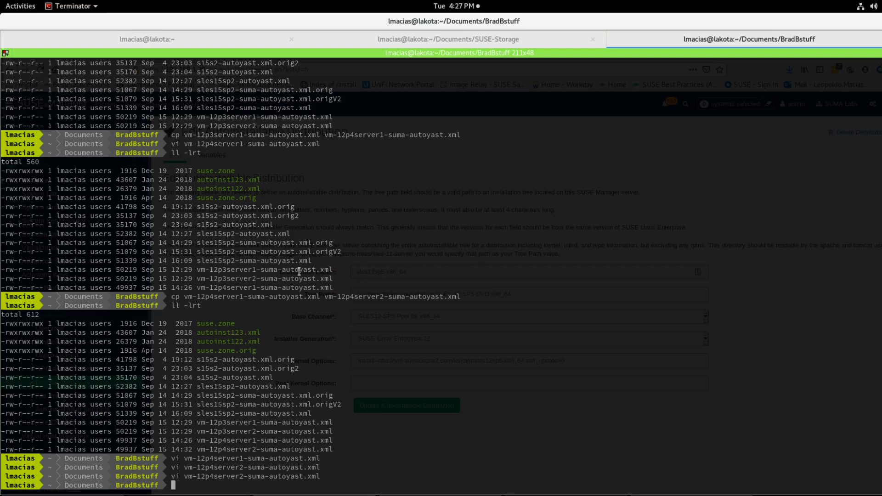
Step: Display the PXE boot menu file /srv/tftpboot/pxelinux.cfg/default and scroll through its entries
left_click(254, 41)
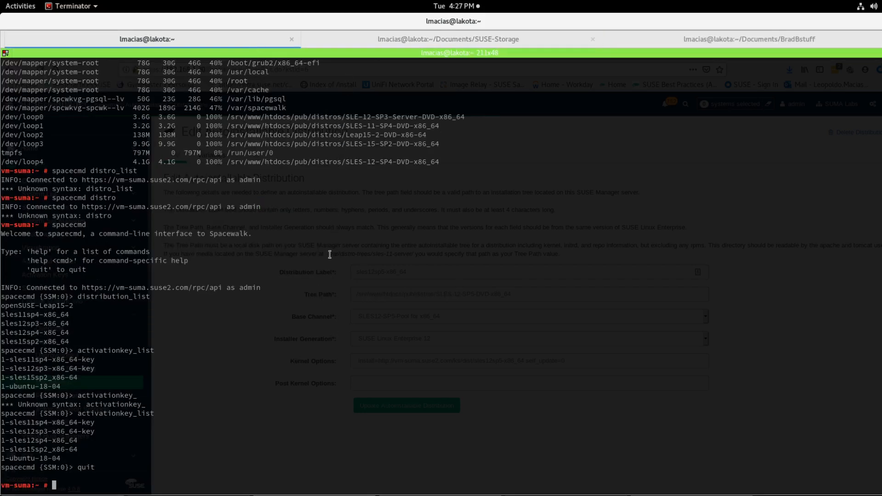
key("alt+Tab")
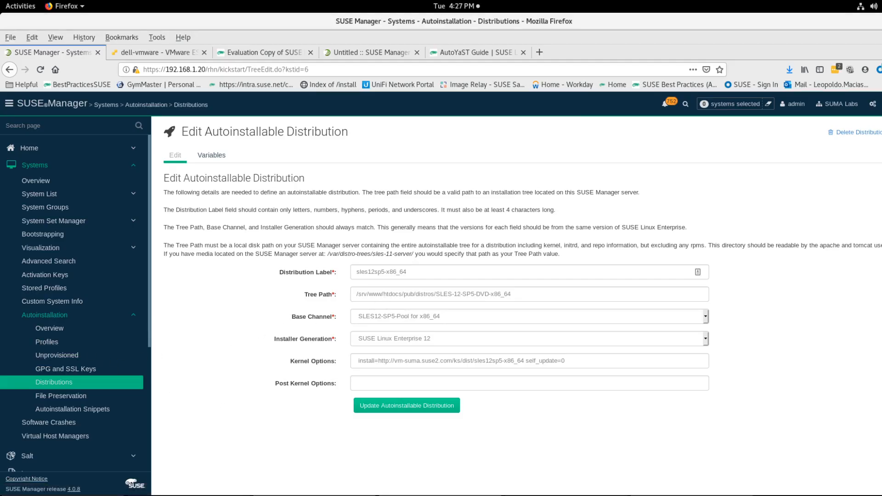
key("alt+Tab")
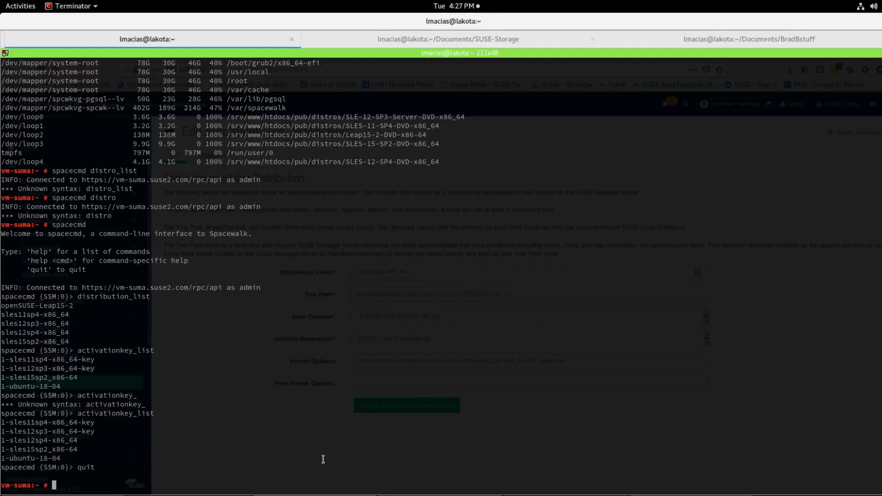
type("cat /srv/tf")
key("Tab")
type("px")
key("Tab")
type("c")
key("Tab")
type("def")
key("Tab")
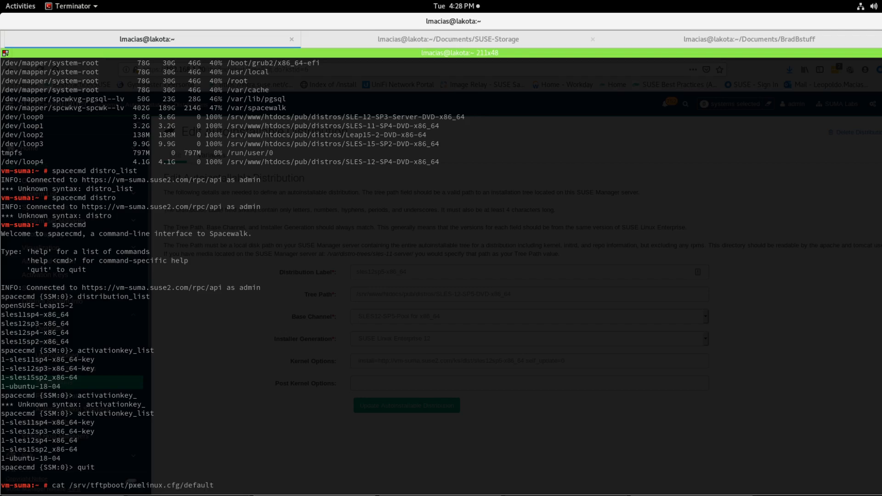
key("Return")
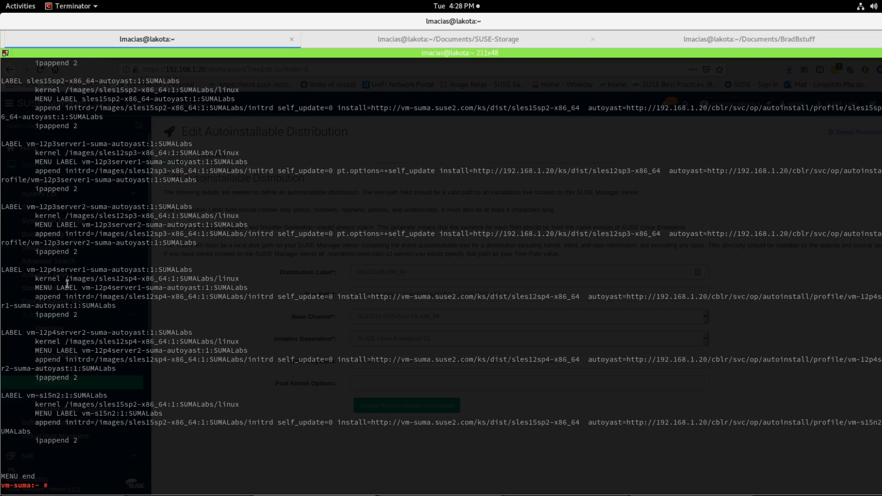
scroll(67, 284, "up", 2)
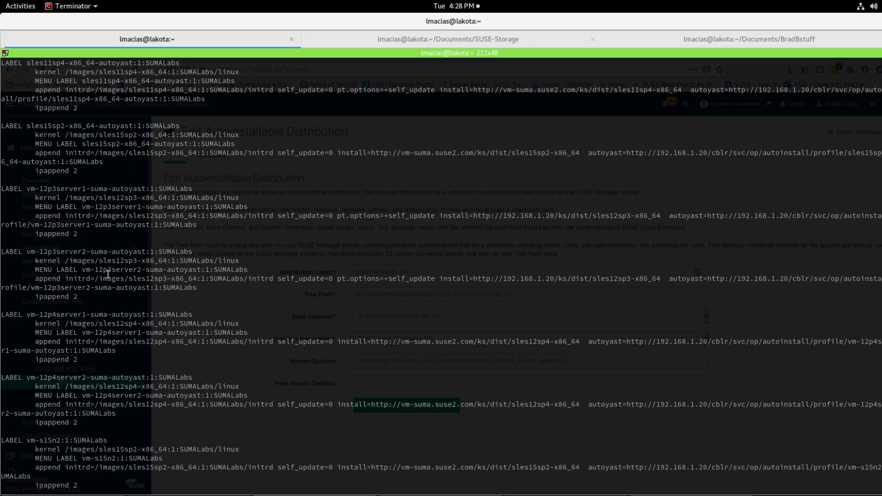
scroll(108, 274, "up", 4)
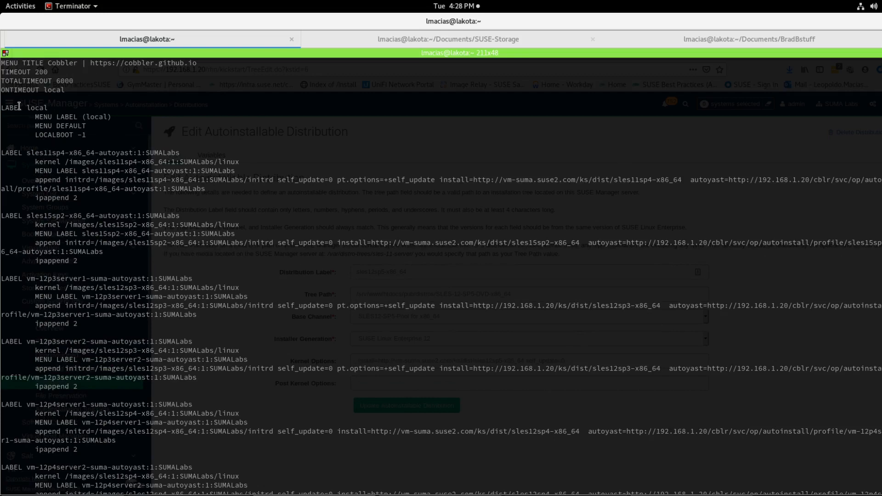
scroll(36, 213, "down", 5)
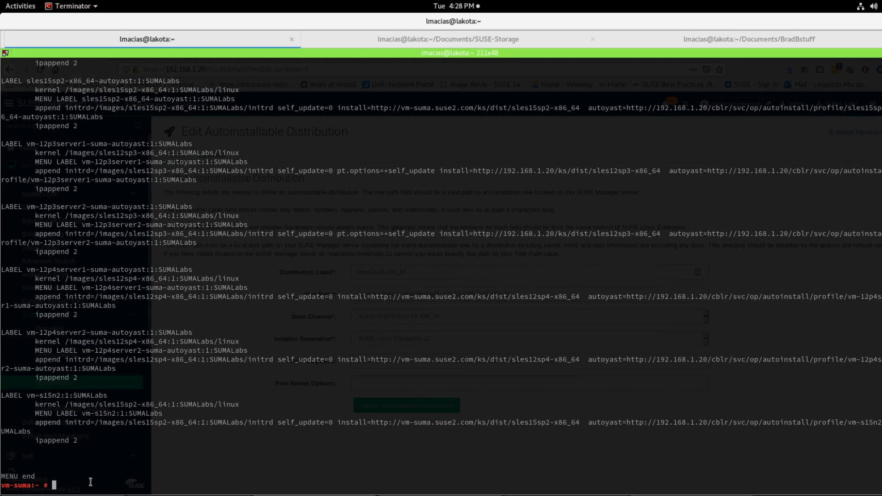
scroll(98, 405, "up", 2)
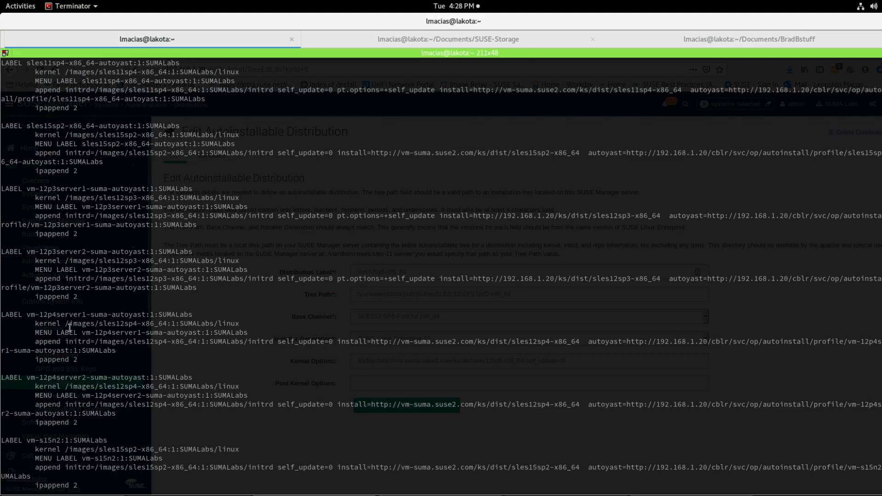
scroll(66, 363, "down", 2)
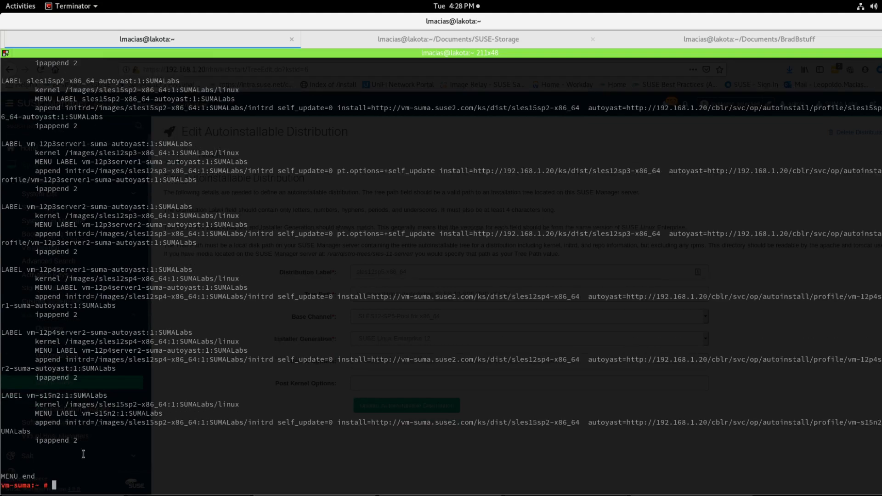
Step: Open the Autoinstallation Profiles list in SUSE Manager
key("alt+Tab")
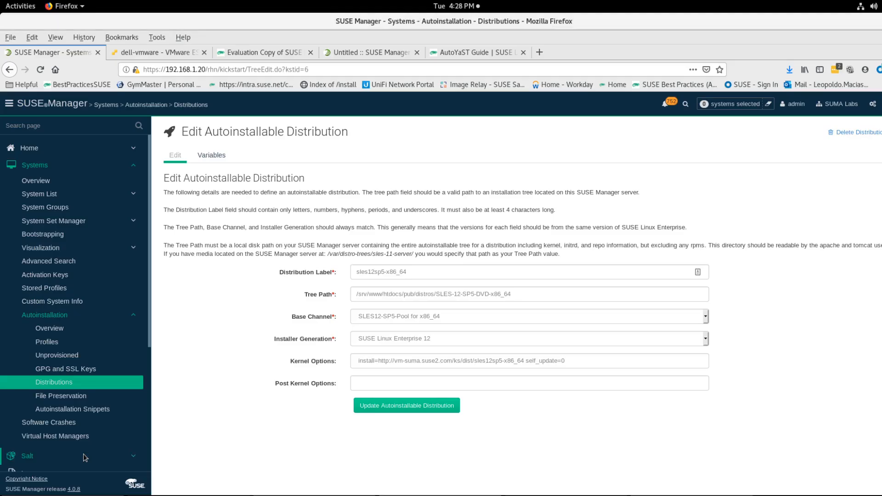
left_click(52, 344)
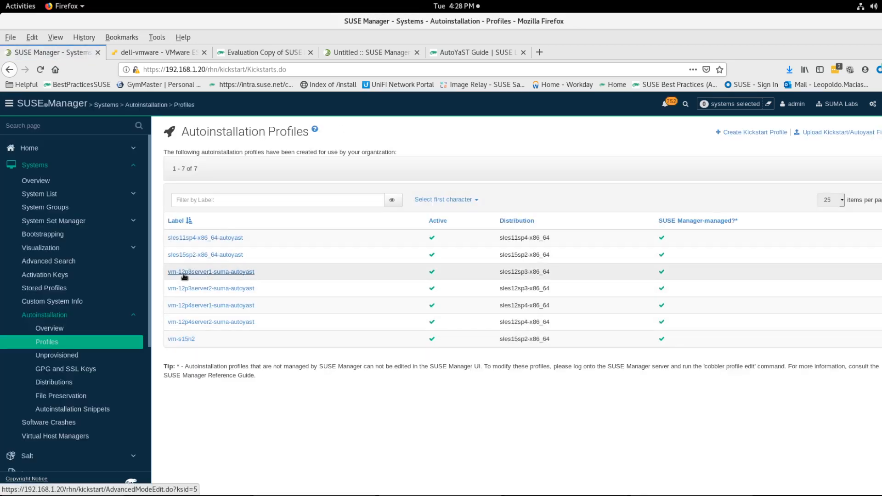
left_click(212, 274)
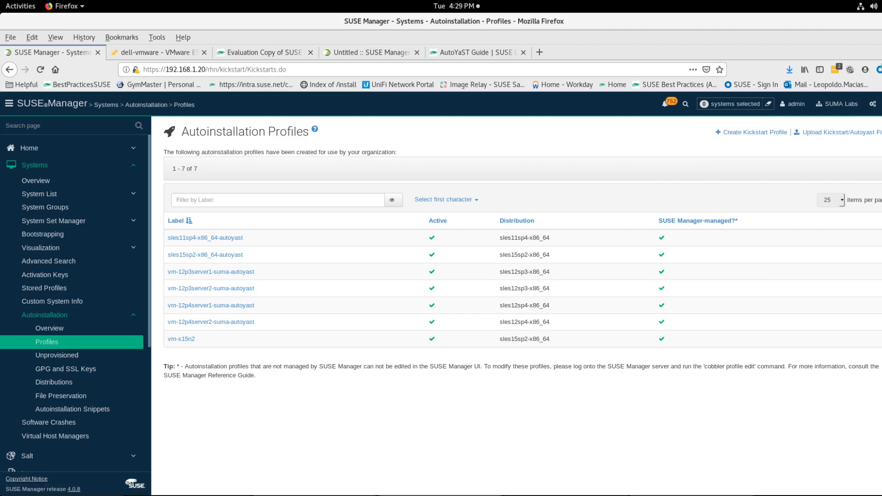
Step: List the BradBstuff folder sorted by modification time
key("alt+Tab")
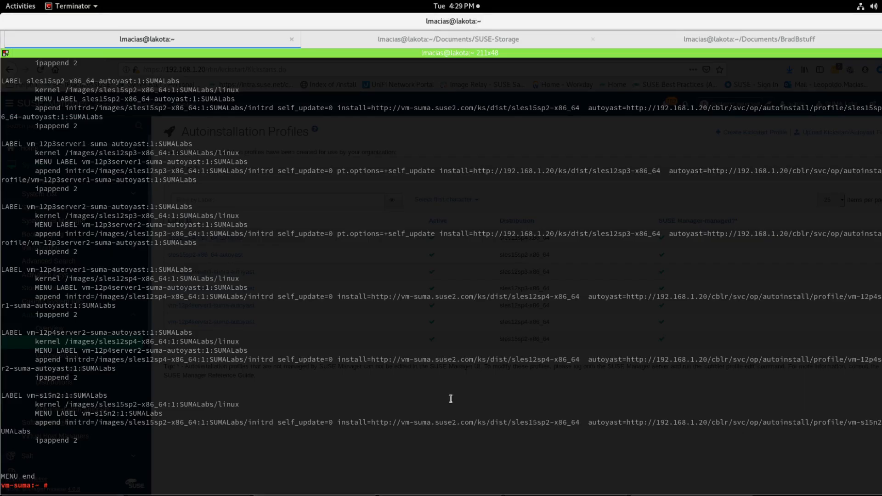
left_click(699, 40)
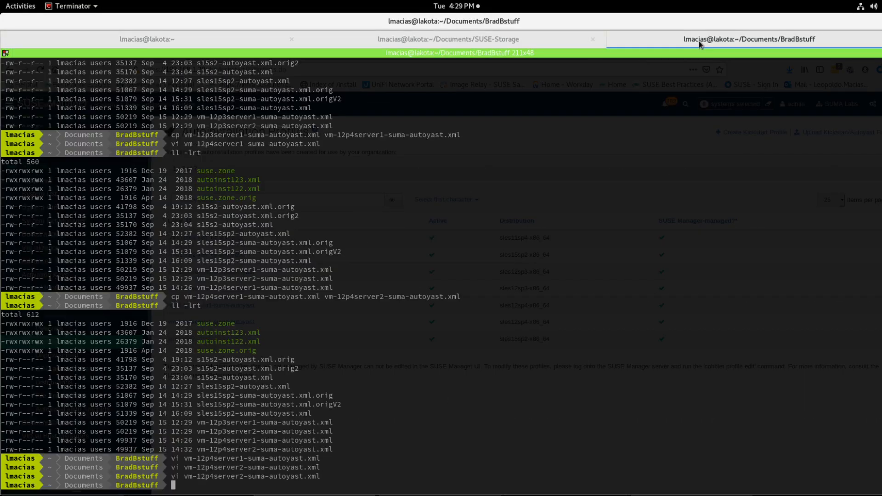
type("ll -lrt")
key("Return")
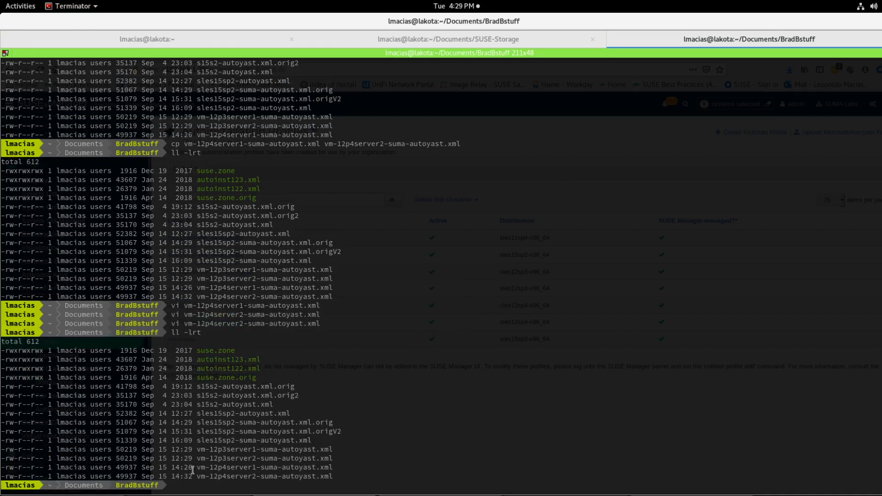
Step: Copy vm-12p4server2-suma-autoyast.xml to vm-12p5server1-suma-autoyast.xml and list the folder again
double_click(242, 476)
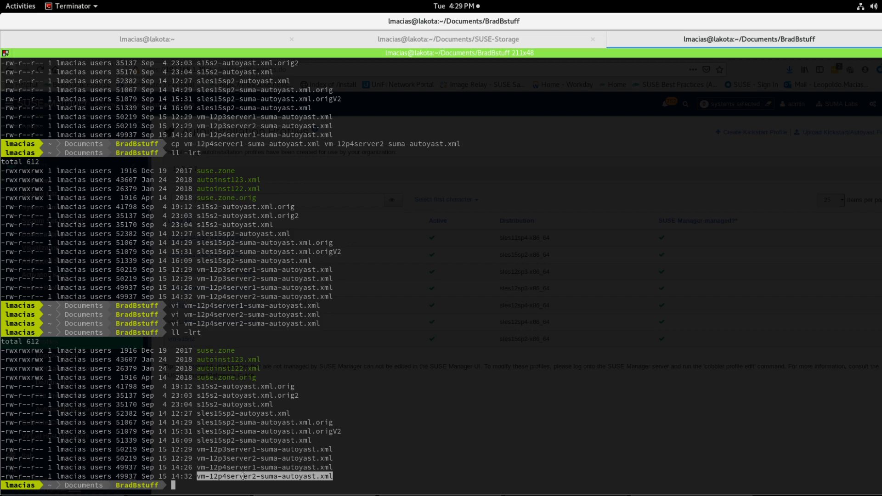
left_click(362, 450)
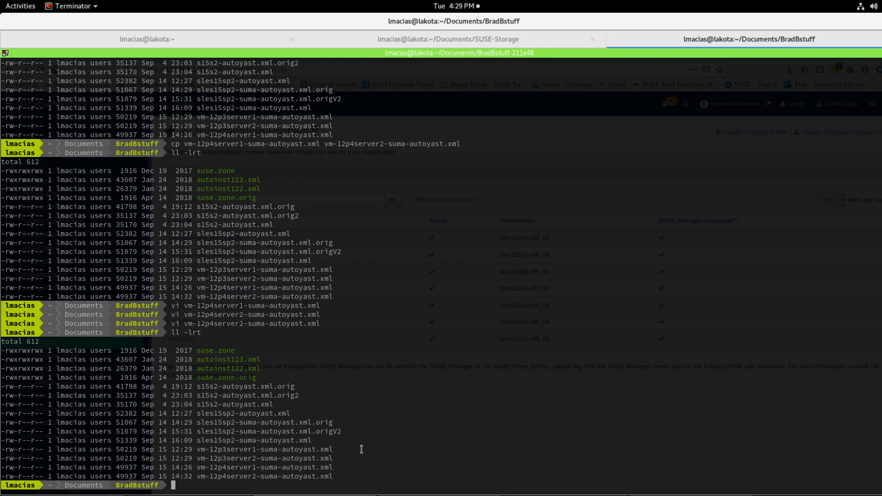
double_click(299, 478)
key("ctrl+c")
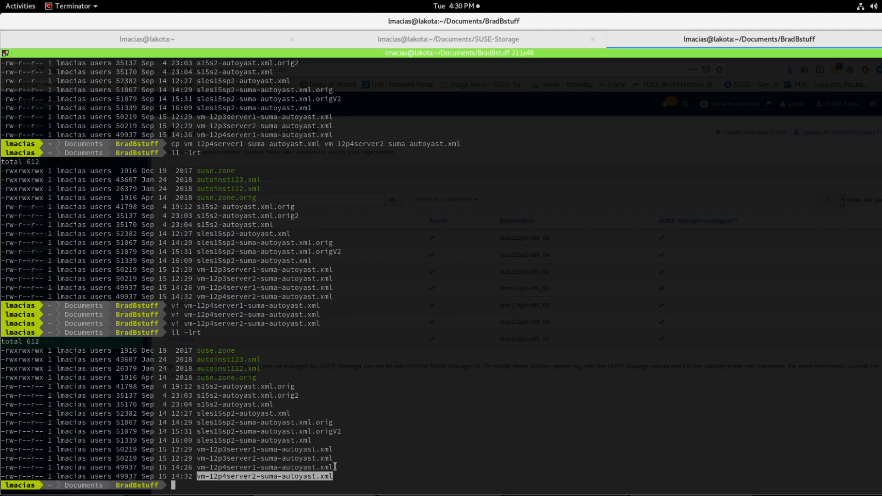
type("cp")
middle_click(315, 475)
middle_click(450, 452)
key("Left")
key("Left")
key("Left")
key("Left")
key("Left")
key("Left")
key("Left")
key("Left")
key("Left")
key("Left")
key("Left")
key("Left")
key("Left")
key("Left")
key("Left")
key("Left")
key("Left")
key("Left")
key("Left")
key("Left")
key("Left")
key("Left")
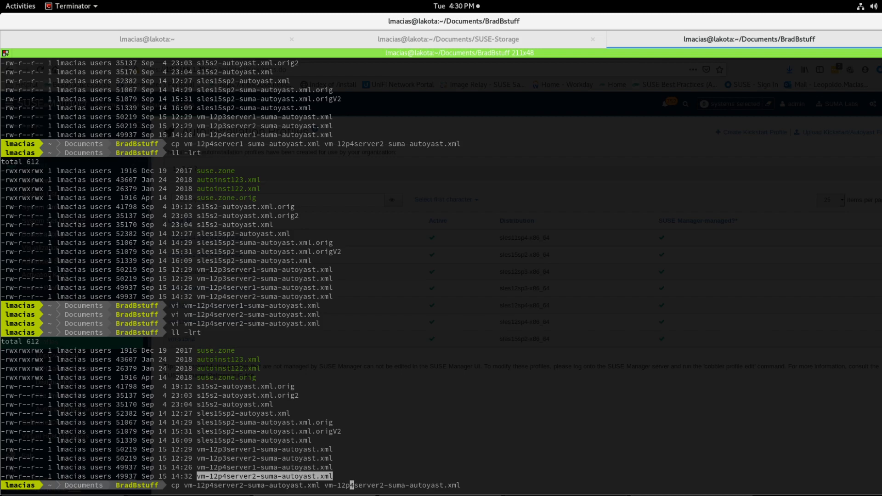
key("Right")
key("Right")
key("Right")
key("Right")
key("Right")
key("Right")
key("Right")
key("Return")
type("ll -lrt")
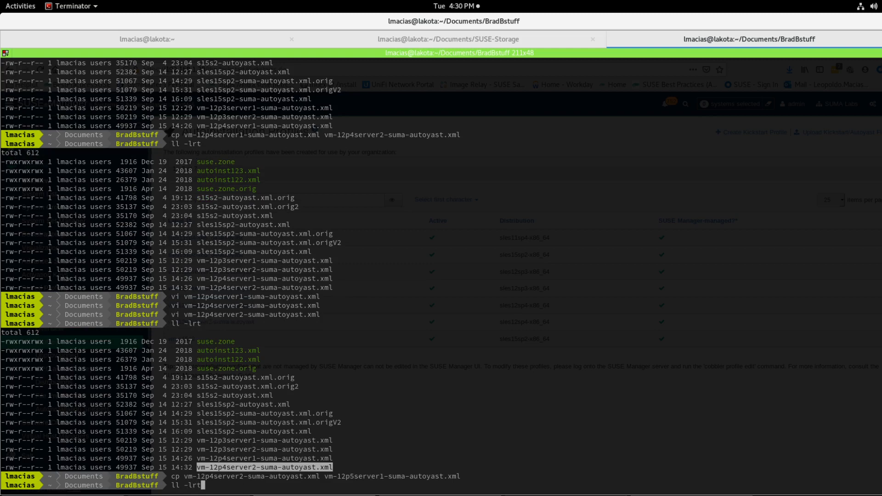
key("Return")
Step: Open vm-12p5server1-suma-autoyast.xml in vi
type("vi")
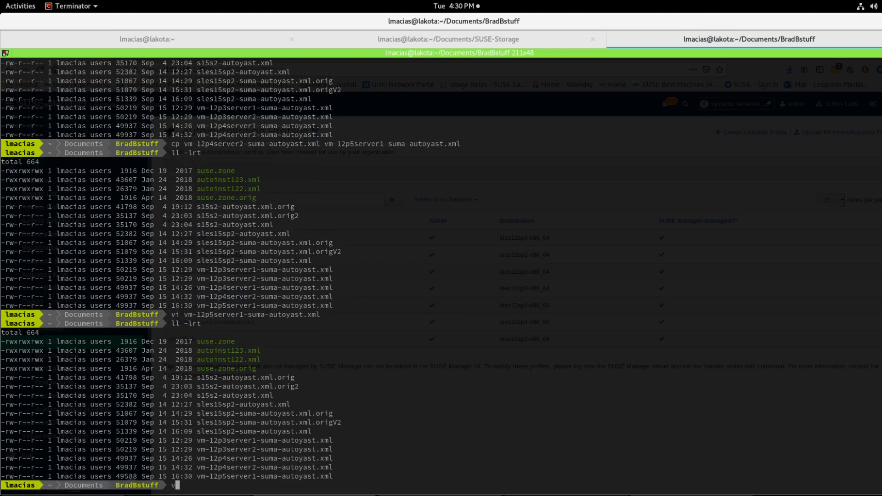
type("i")
double_click(221, 476)
middle_click(222, 476)
key("Return")
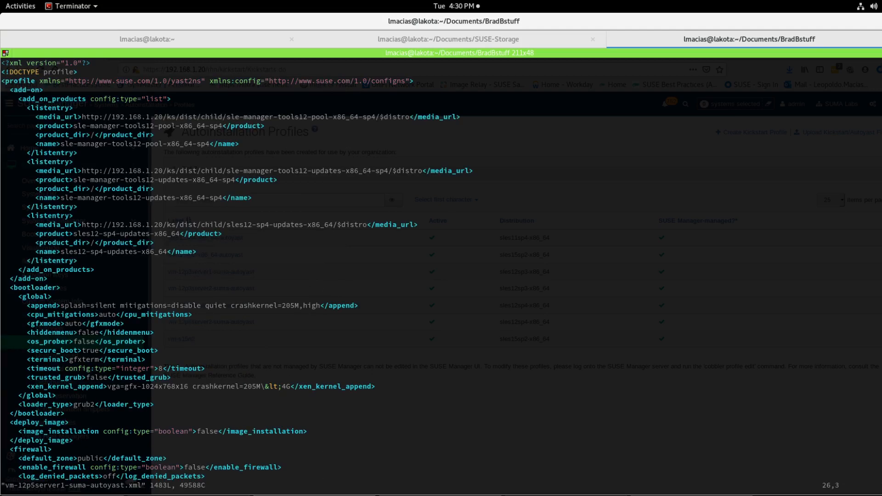
key("Up")
key("Up")
key("Up")
key("Up")
key("Up")
key("Up")
key("Up")
key("Up")
key("Up")
key("Up")
key("Up")
key("Up")
key("Up")
key("Up")
key("Up")
key("Up")
key("Up")
key("Up")
key("Up")
key("Up")
key("Up")
key("Up")
Step: Read the distribution preparation procedure in the SUSE Manager documentation
key("alt+Tab")
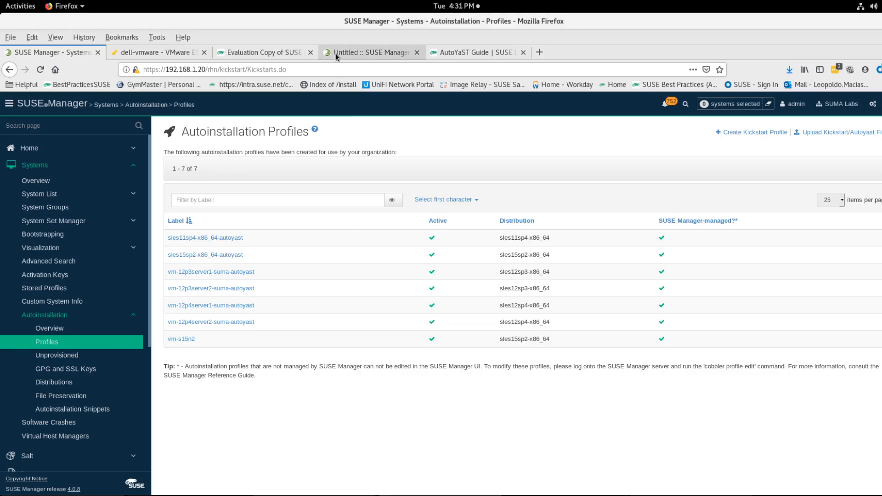
left_click(394, 57)
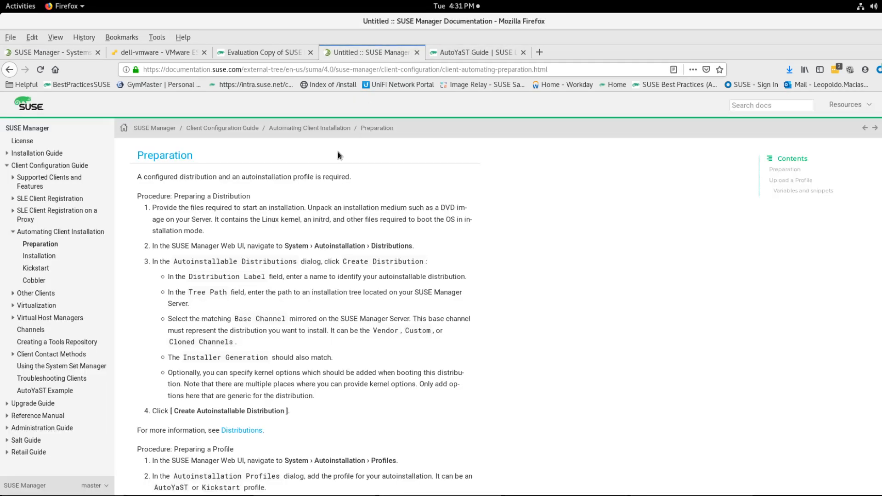
scroll(237, 258, "down", 1)
scroll(236, 258, "down", 3)
scroll(235, 257, "up", 2)
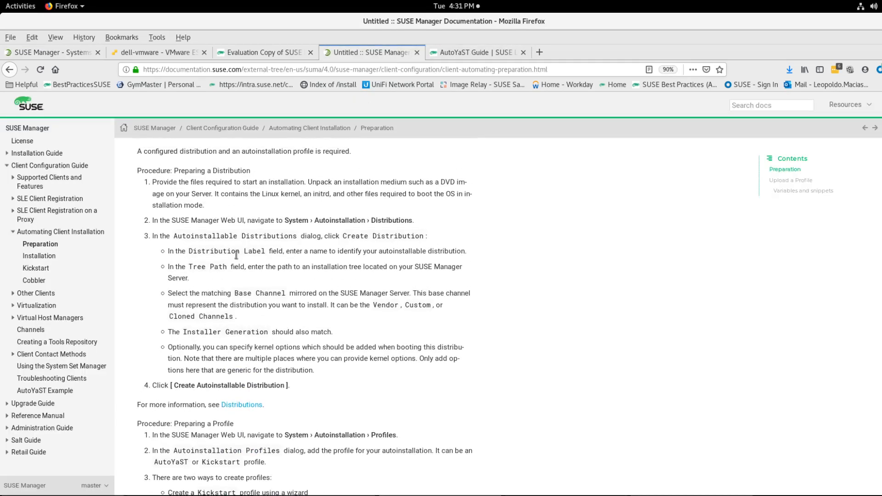
Step: Read the documentation's upload-profile section on the special SUSE Manager URL format for the add-on section
scroll(236, 255, "down", 1)
double_click(264, 209)
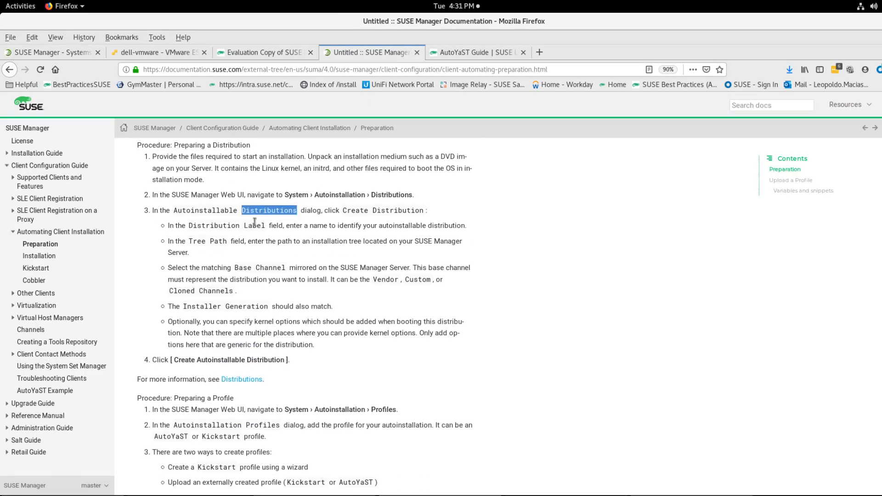
scroll(255, 222, "down", 3)
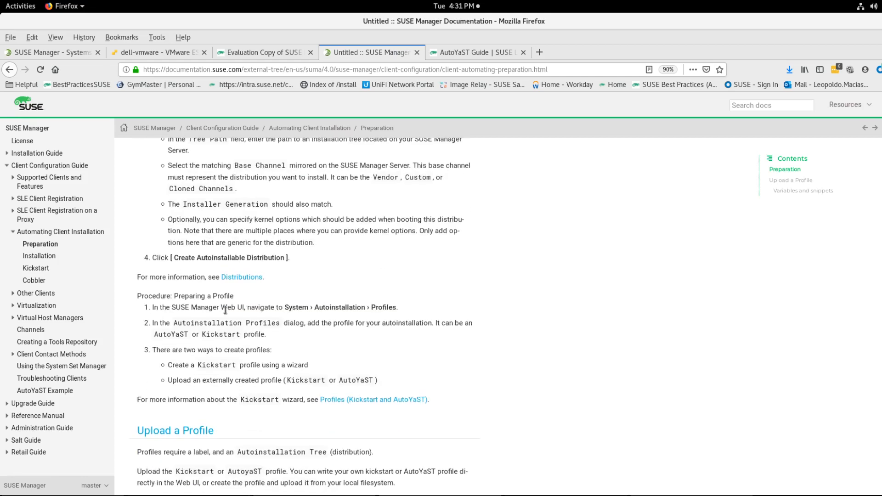
scroll(226, 311, "down", 3)
scroll(226, 313, "down", 5)
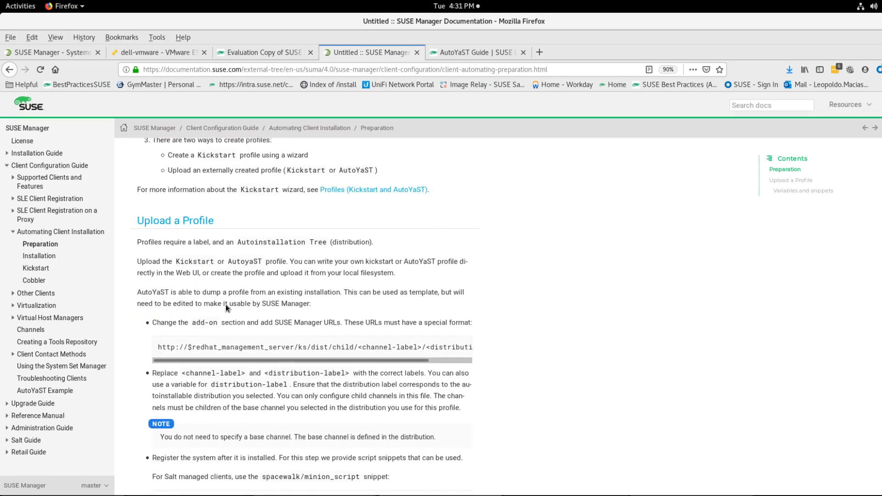
left_click_drag(156, 327, 313, 350)
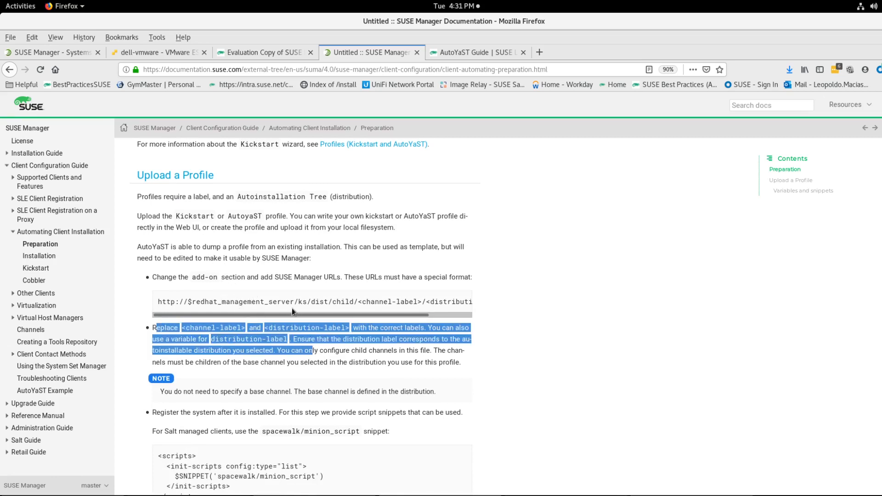
left_click(189, 303)
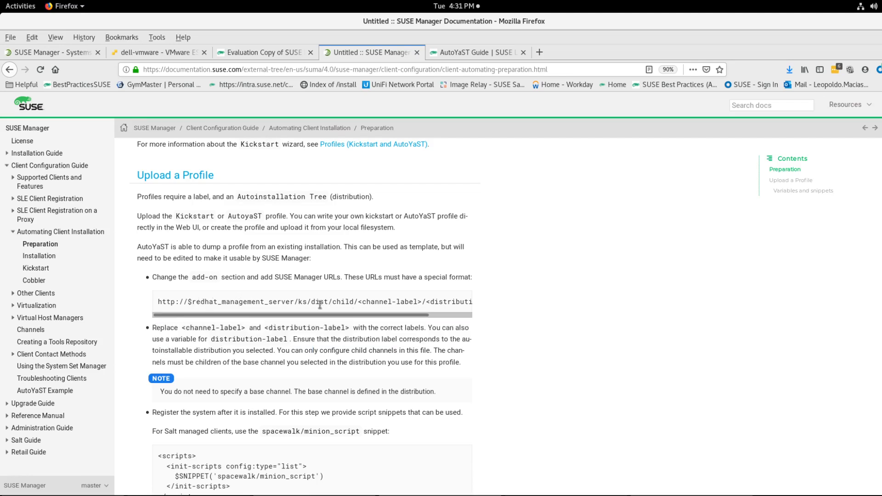
left_click_drag(361, 302, 460, 304)
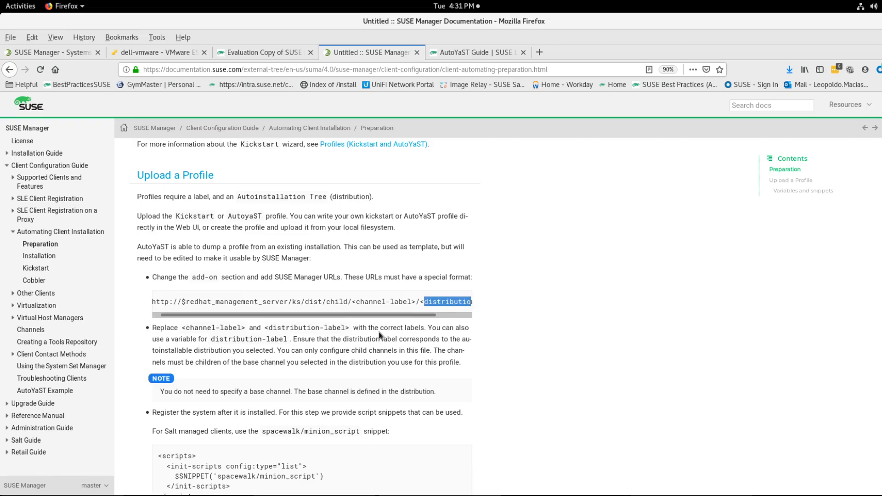
Step: Compare the profile's add-on media URLs in vi with the documented ks/dist/child channel-label URL format
key("alt+Tab")
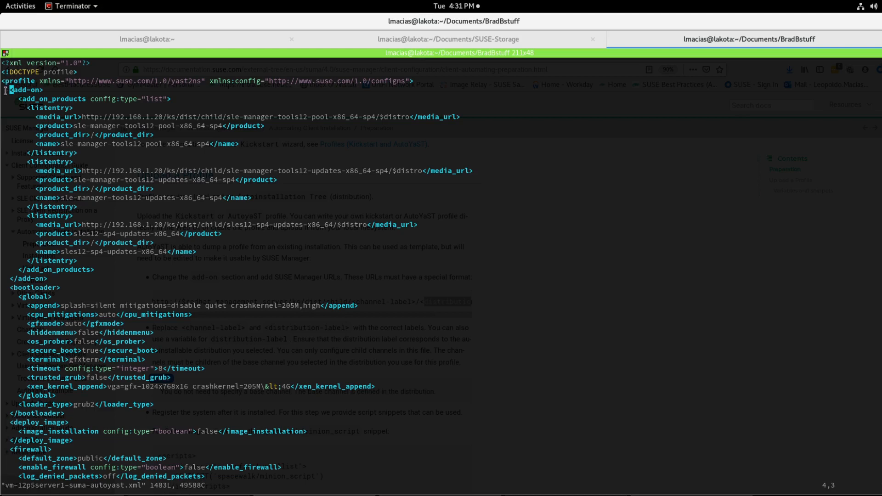
left_click_drag(5, 90, 135, 267)
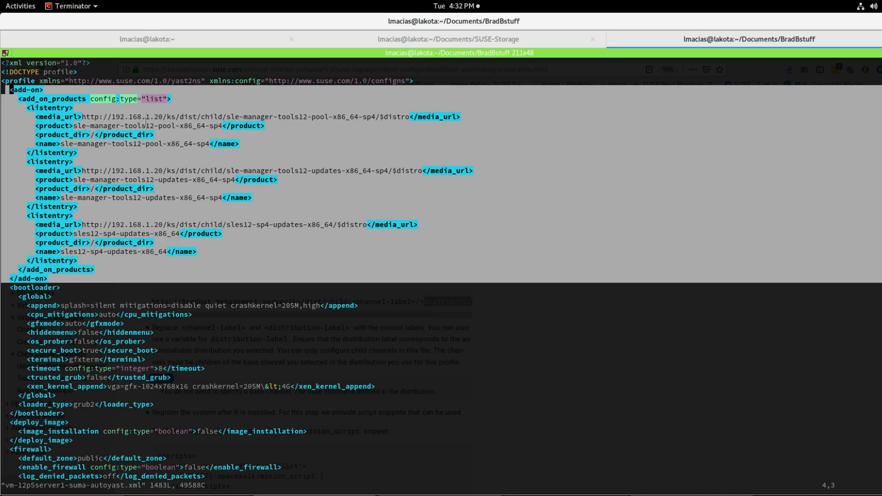
left_click_drag(166, 118, 227, 119)
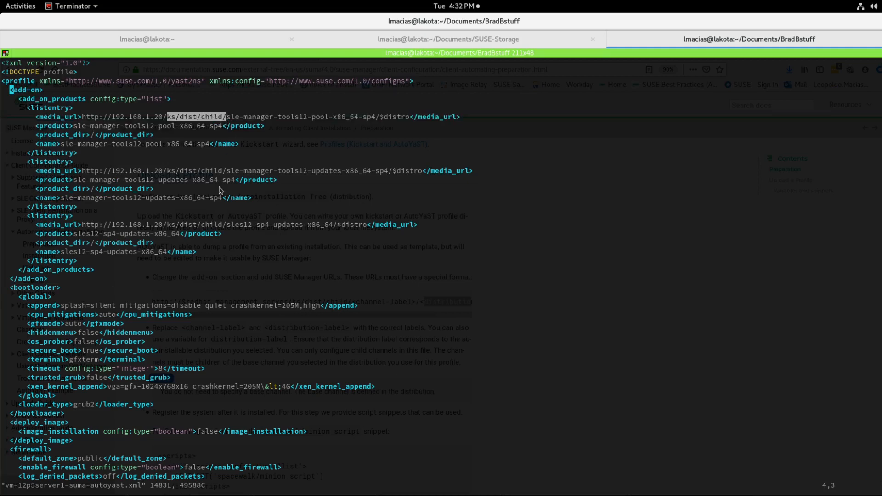
key("alt+Tab")
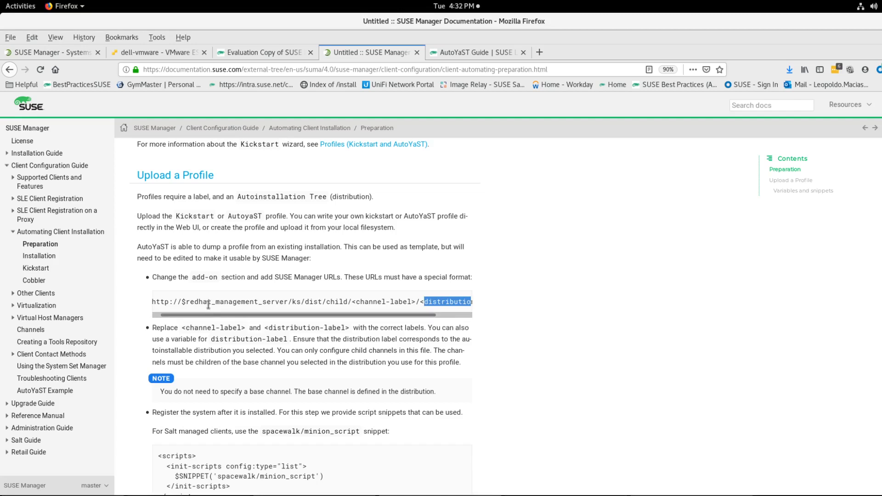
left_click(193, 303)
left_click_drag(186, 302, 284, 303)
scroll(273, 312, "right", 2)
left_click(284, 304)
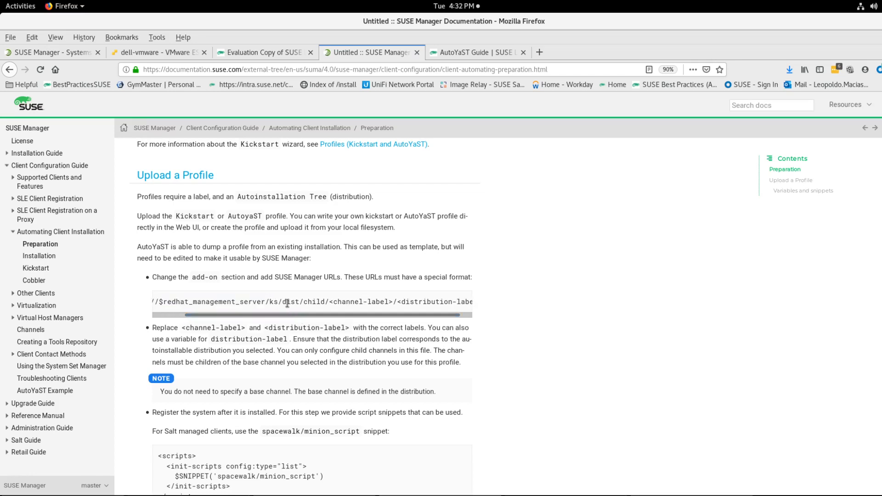
left_click_drag(303, 303, 337, 312)
left_click(345, 304)
key("alt+Tab")
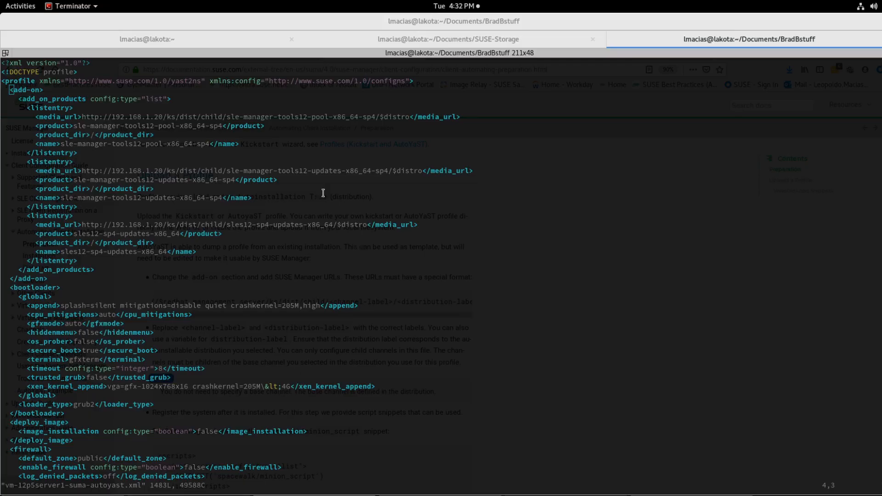
left_click_drag(228, 116, 374, 119)
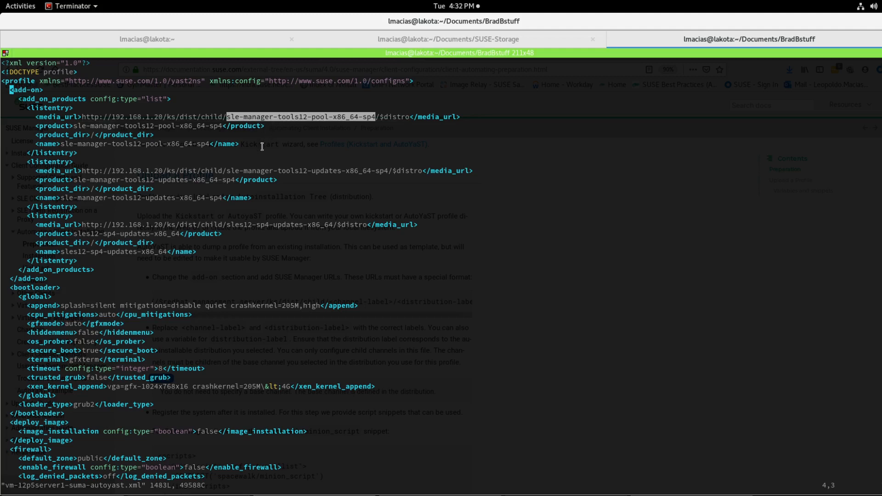
Step: Start spacecmd on the SUSE Manager server in the home terminal tab, then exit it
left_click(224, 39)
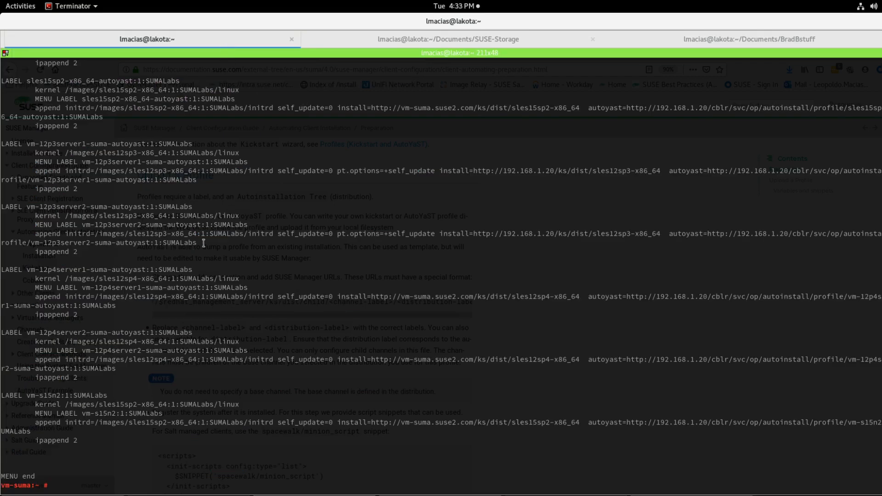
type("spacecmd")
key("Return")
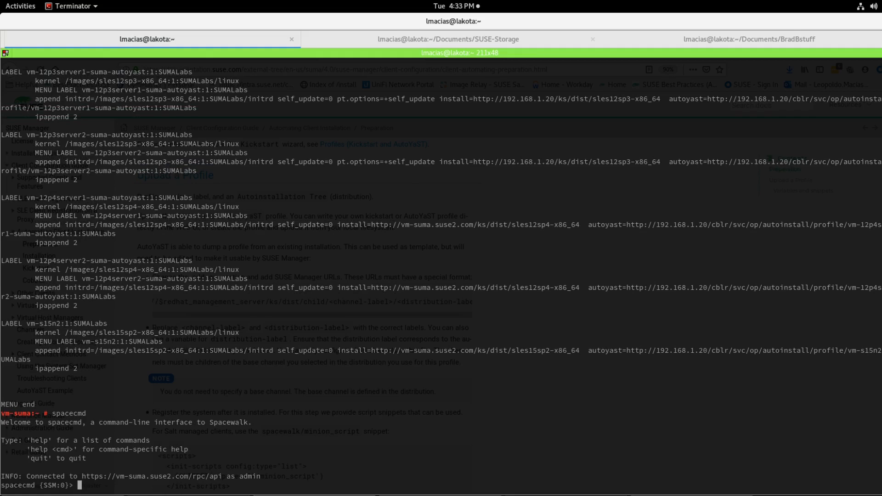
type("exit")
key("Return")
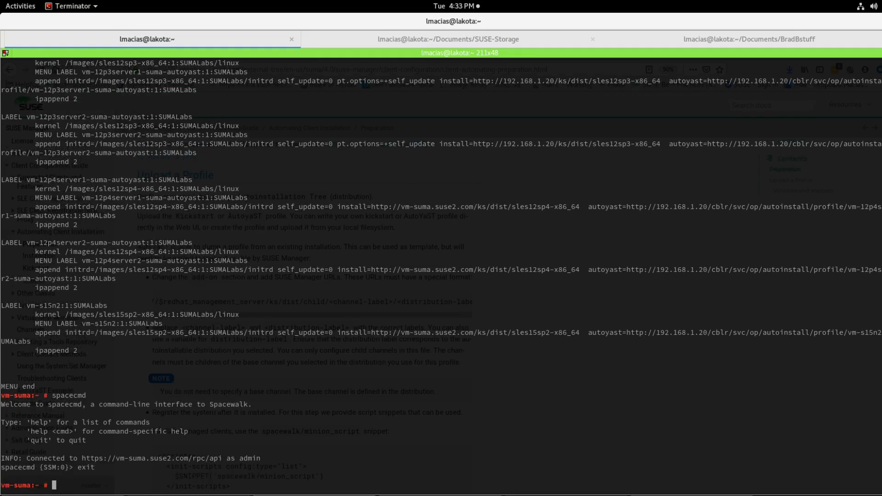
Step: List the software child channels with spacecmd softwarechannel_listchildchannels
key("Up")
type("softw")
key("Tab")
type("list")
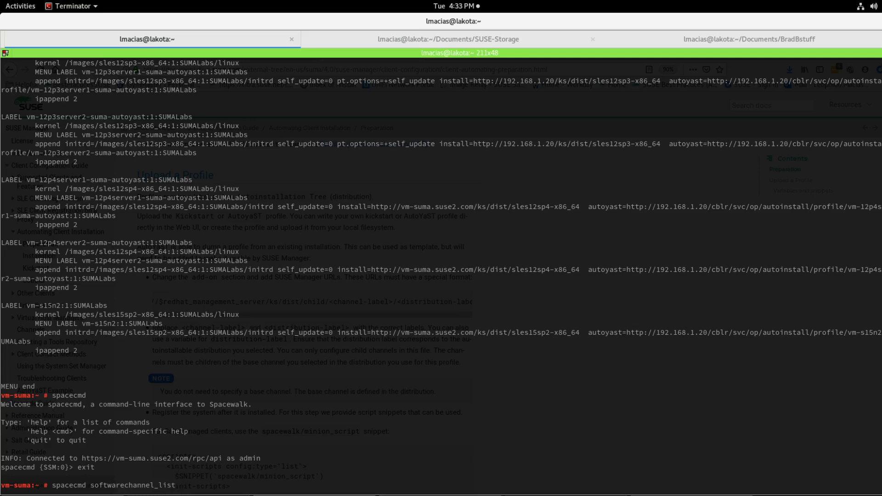
key("Tab")
key("Tab")
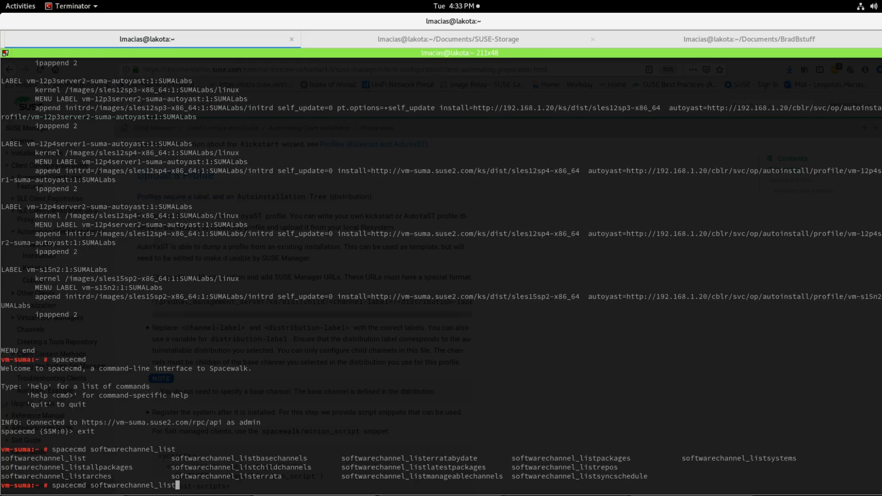
type("chi")
key("Tab")
key("Return")
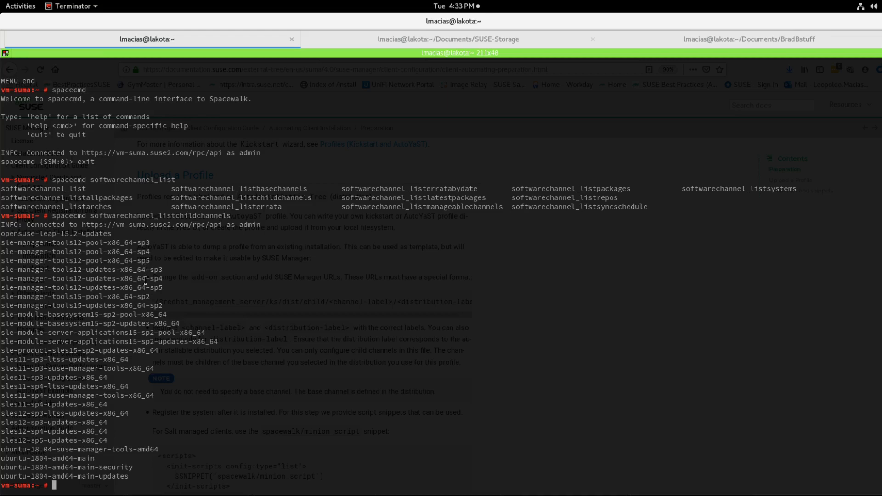
Step: Open the full software channel list in SUSE Manager and expand SLES12-SP5-Pool for x86_64 to show its child channels
key("alt+Tab")
left_click(73, 54)
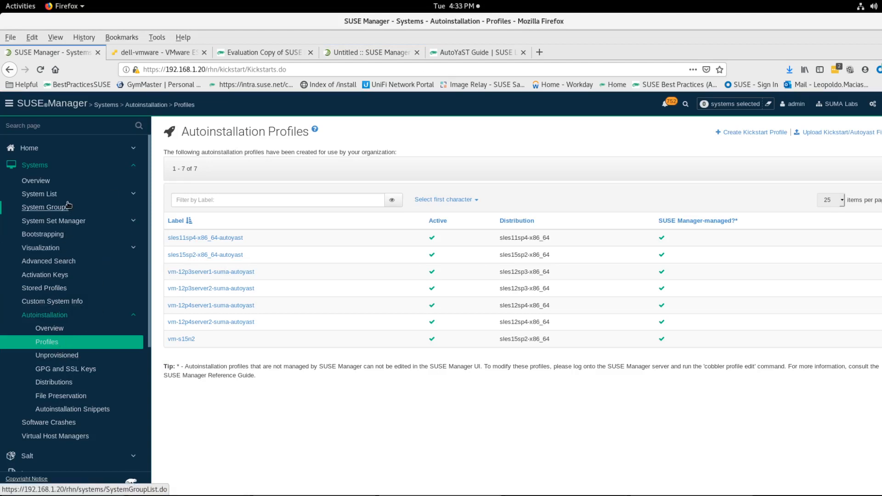
scroll(60, 393, "down", 3)
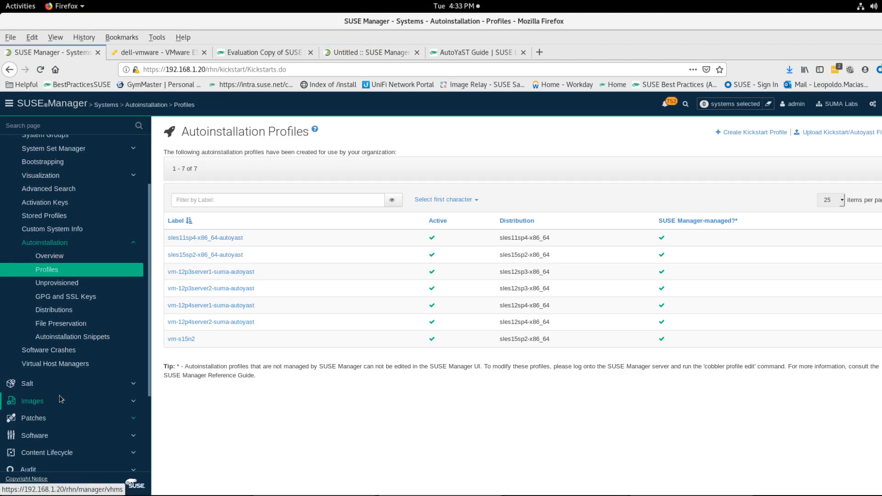
left_click(57, 437)
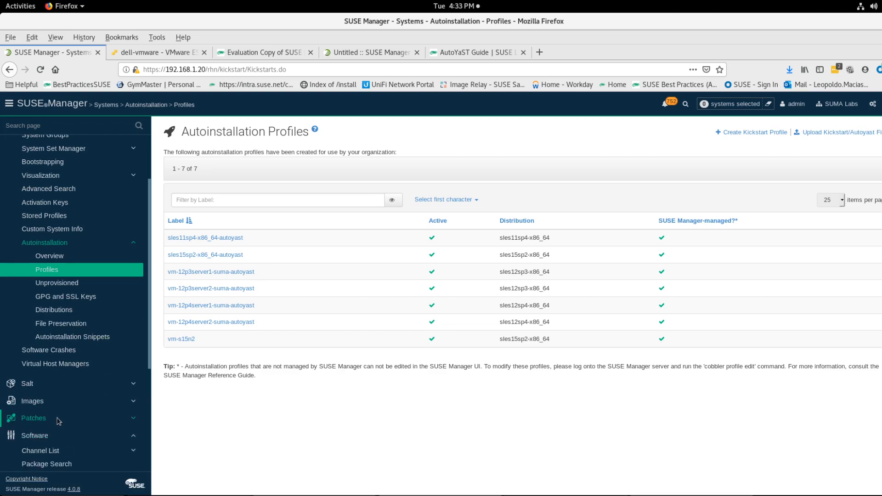
scroll(58, 422, "down", 3)
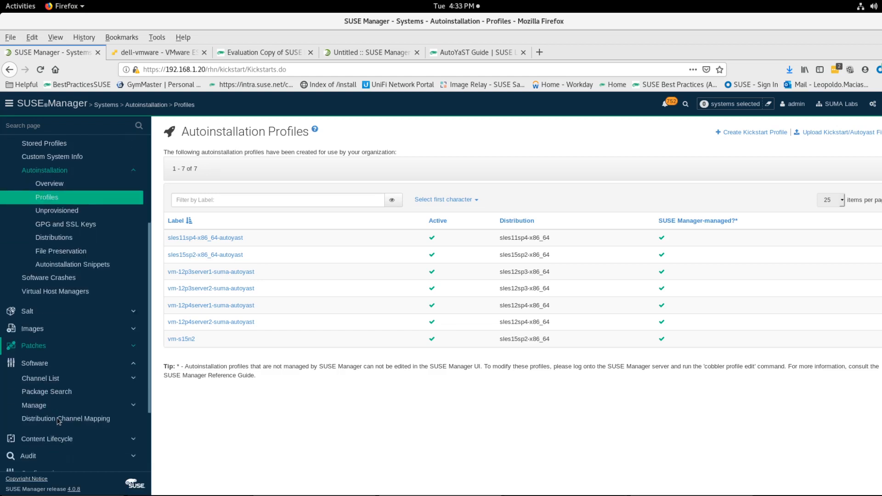
left_click(38, 381)
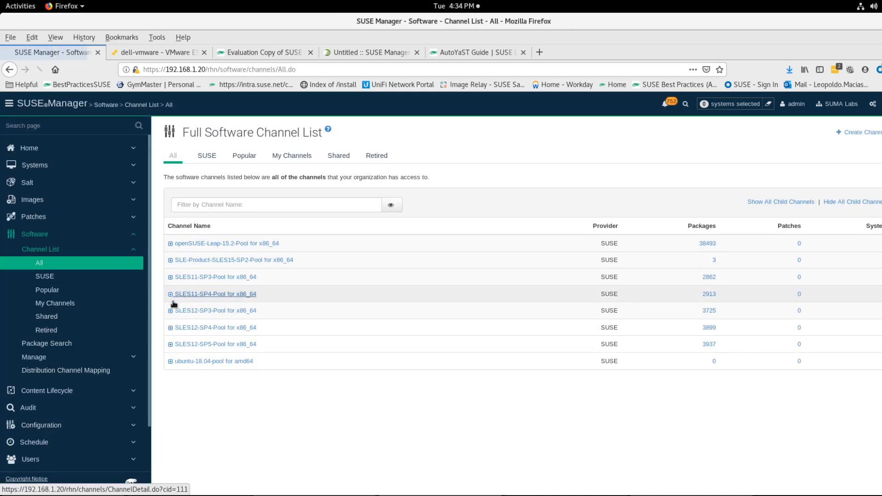
left_click(170, 344)
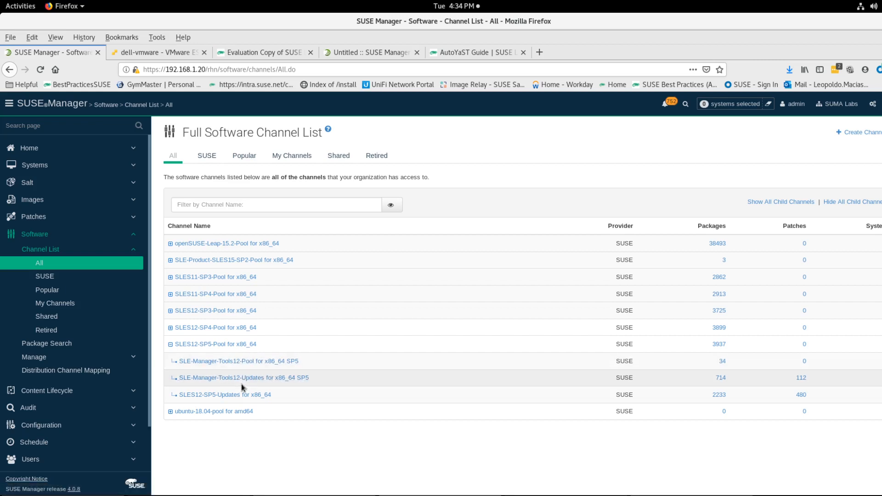
Step: Filter the child channel list for SP5 by piping it through grep SP5
key("alt+Tab")
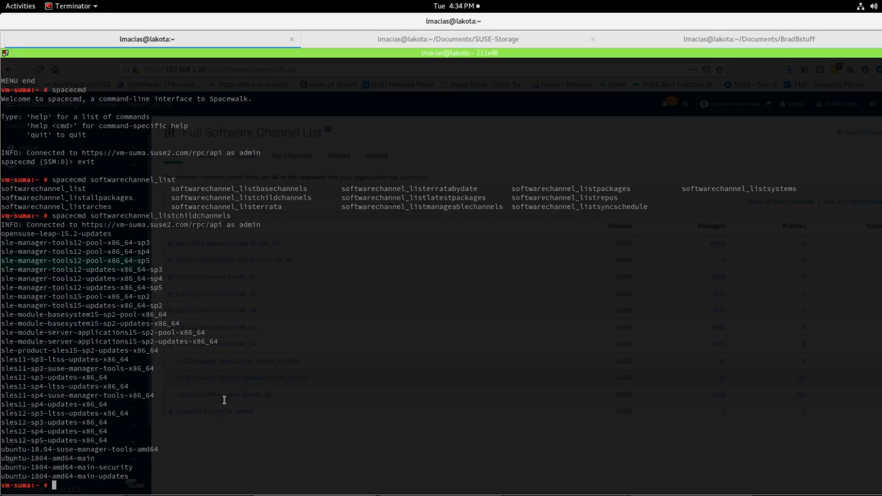
key("Up")
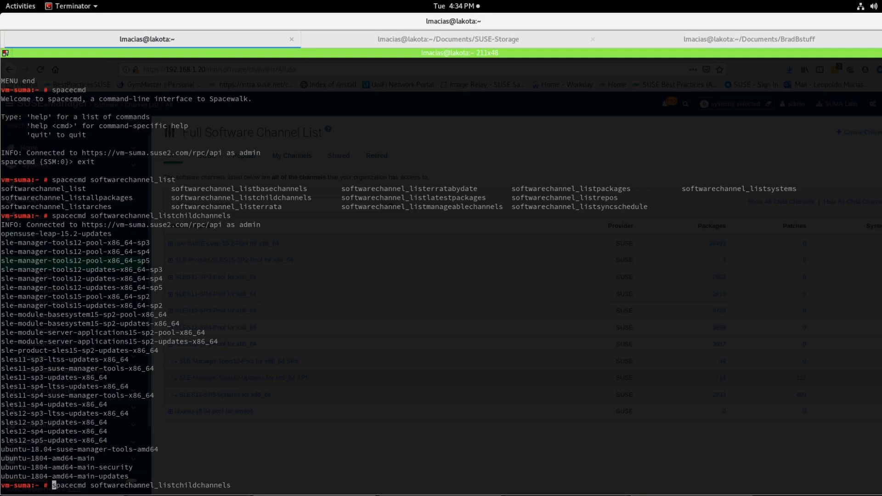
type("|grep SP5")
key("Return")
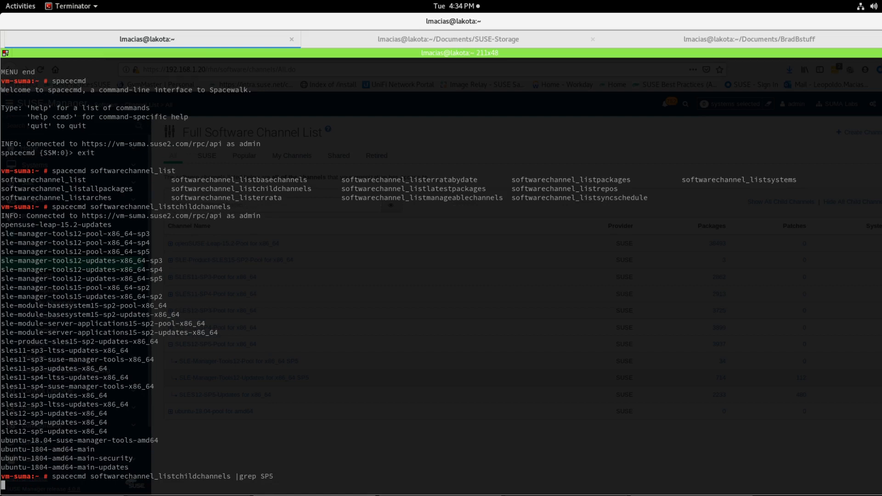
Step: Rerun the child channel listing with a case-insensitive grep -i SP5 filter
key("Up")
key("Home")
key("Right")
key("Right")
key("Right")
key("Right")
key("Right")
key("Right")
key("Right")
key("Right")
key("Right")
key("Right")
key("Right")
key("Right")
key("Right")
key("Right")
key("Right")
key("Right")
key("Right")
key("Right")
key("Right")
key("Right")
key("Right")
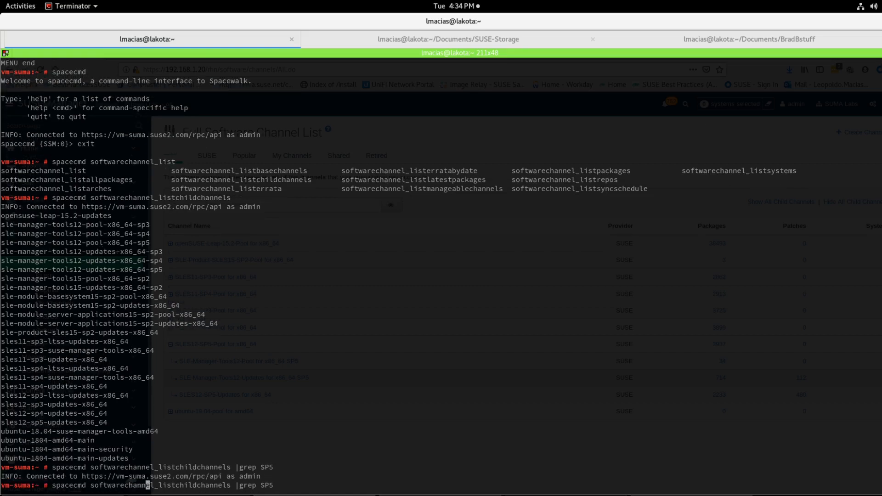
key("Right")
key("Right")
key("Right")
key("Right")
key("Right")
key("Right")
key("Right")
key("Right")
key("Right")
key("Right")
key("Right")
key("Right")
key("Right")
key("Right")
key("Right")
type("-i")
key("Return")
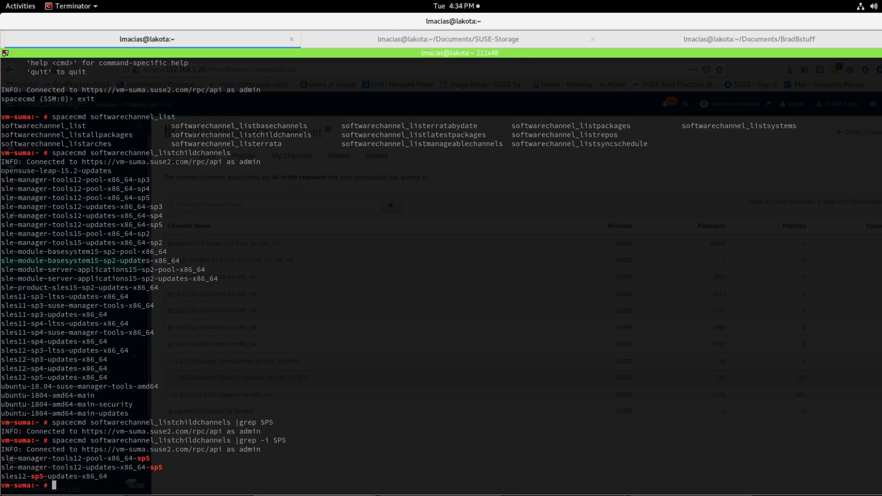
Step: Select the three SP5 child channel labels in the output and return to the profile open in vi
triple_click(23, 459)
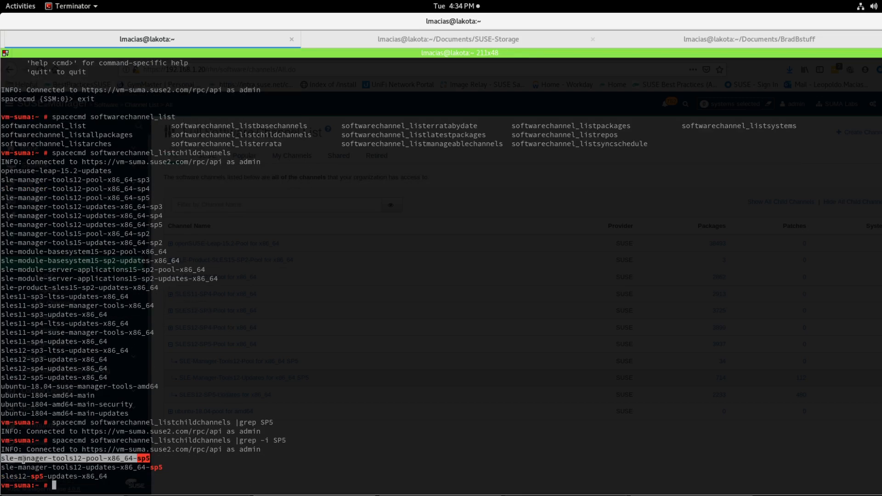
triple_click(23, 468)
triple_click(21, 477)
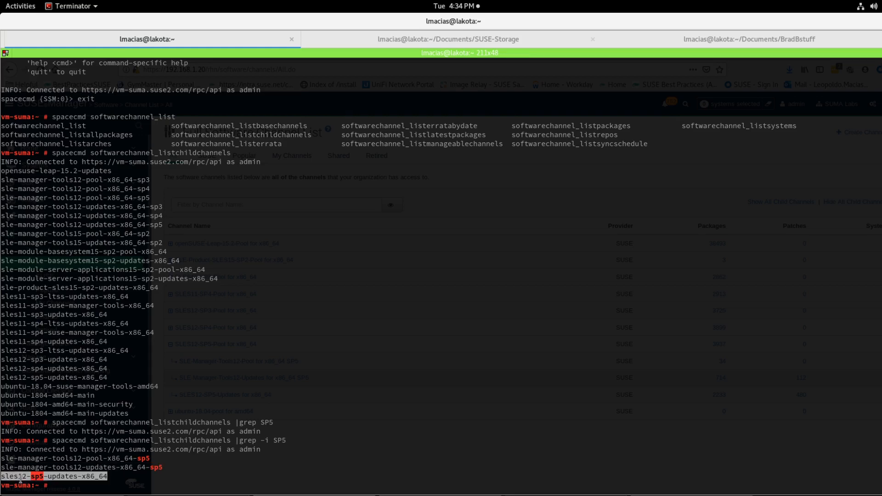
key("alt+Tab")
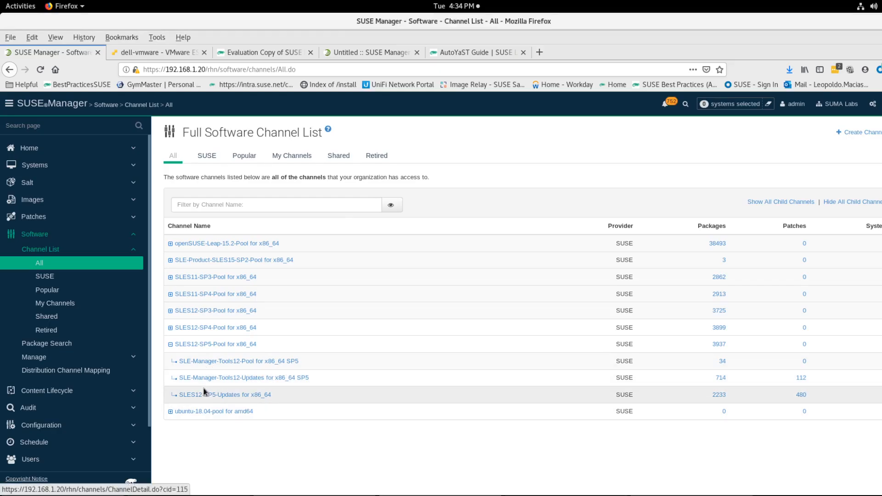
key("alt+Tab")
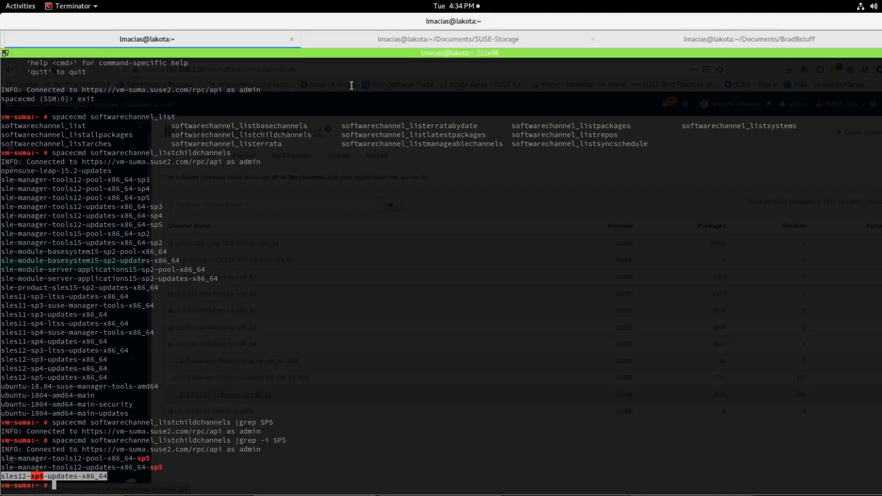
left_click(445, 41)
left_click(653, 43)
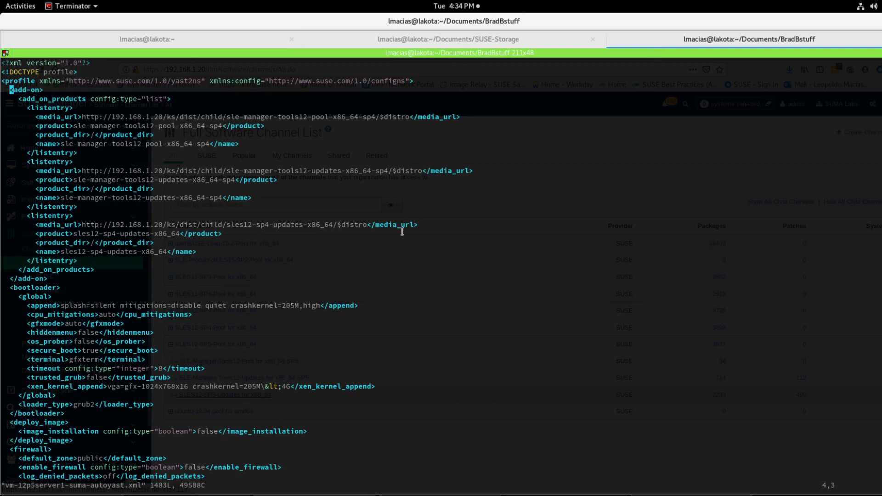
Step: Delete the second and third add-on listentry blocks in the profile, keeping only the first entry
key("j")
key("j")
key("l")
key("l")
key("l")
key("l")
key("l")
key("l")
key("l")
key("j")
key("j")
key("j")
key("j")
key("j")
key("j")
key("h")
key("h")
key("j")
key("j")
key("j")
key("j")
key("j")
key("k")
key("k")
key("k")
key("k")
key("k")
key("0")
key("d")
key("d")
key("0")
key("d")
key("d")
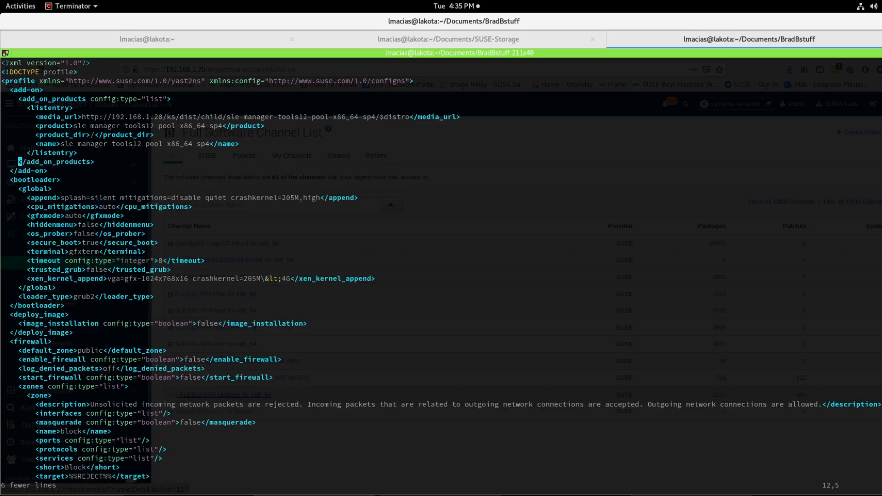
Step: Remove the SP4 channel label from the remaining entry's media_url, leaving child//$distro
key("k")
key("k")
key("k")
key("k")
key("k")
key("k")
key("Right")
key("Right")
key("Down")
key("Right")
key("Right")
key("Right")
key("Right")
key("Right")
key("Right")
key("Right")
key("w")
key("w")
key("w")
key("w")
key("w")
key("Right")
key("Right")
key("Right")
key("Right")
key("Right")
key("Right")
key("Right")
key("Right")
key("Right")
key("Right")
key("Right")
key("Right")
key("Right")
key("Right")
key("Right")
key("Right")
key("Right")
key("Right")
key("Right")
key("Right")
key("Right")
key("Right")
key("Right")
key("x")
key("x")
key("x")
key("x")
key("x")
key("x")
key("x")
key("x")
key("x")
key("x")
key("x")
key("x")
key("x")
key("x")
key("x")
key("x")
key("x")
key("x")
key("x")
key("x")
key("x")
key("x")
key("x")
key("x")
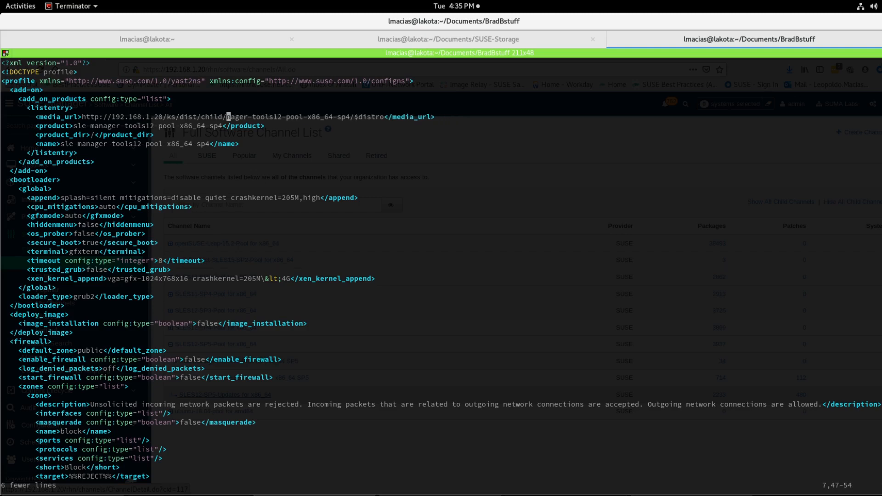
key("x")
key("x")
key("x")
key("x")
key("x")
key("x")
key("x")
key("x")
key("x")
key("x")
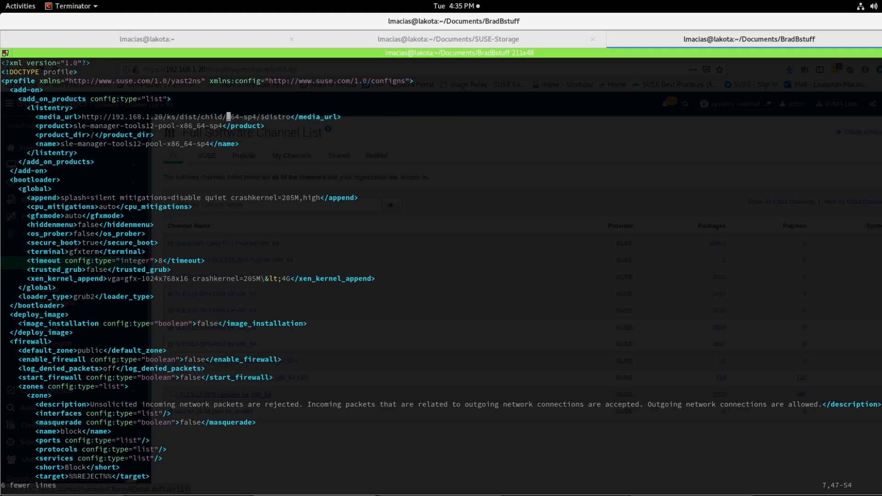
key("x")
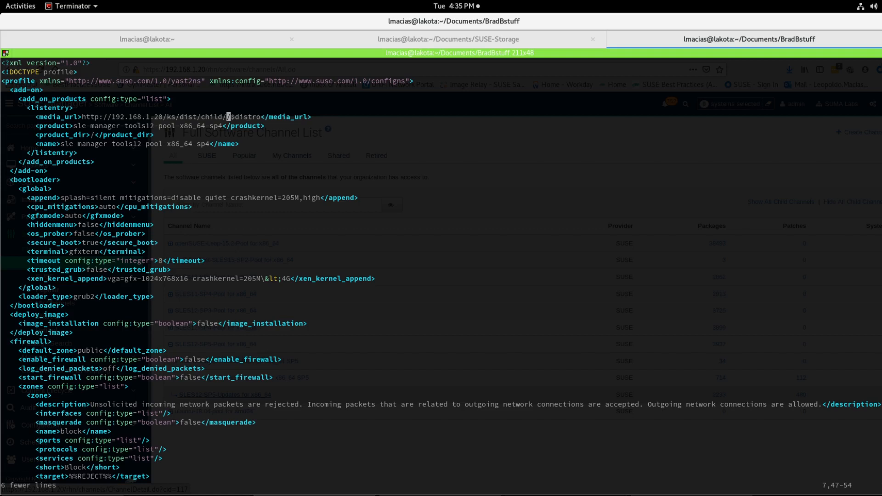
Step: Clear the channel label from the remaining entry's product and name elements
key("l")
key("Escape")
key("j")
key("h")
key("h")
key("h")
key("h")
key("h")
key("h")
key("h")
key("h")
key("h")
key("h")
key("h")
key("h")
key("h")
key("h")
key("h")
key("h")
key("h")
key("h")
key("h")
key("h")
key("h")
key("h")
key("x")
key("x")
key("x")
key("x")
key("x")
key("x")
key("x")
key("x")
key("x")
key("x")
key("x")
key("x")
key("x")
key("x")
key("x")
key("x")
key("x")
key("x")
key("x")
key("x")
key("x")
key("x")
key("x")
key("x")
key("x")
key("x")
key("x")
key("x")
key("x")
key("x")
key("x")
key("x")
key("x")
key("x")
key("x")
key("j")
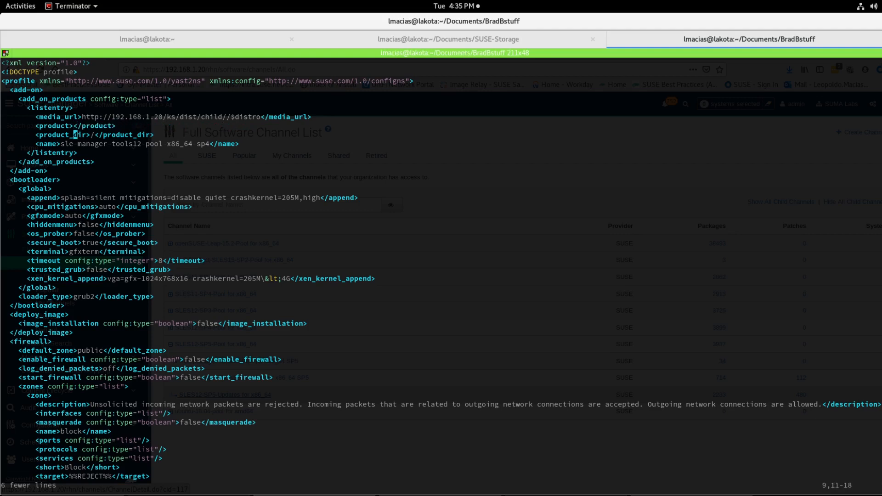
key("j")
key("h")
key("h")
key("h")
key("x")
key("x")
key("x")
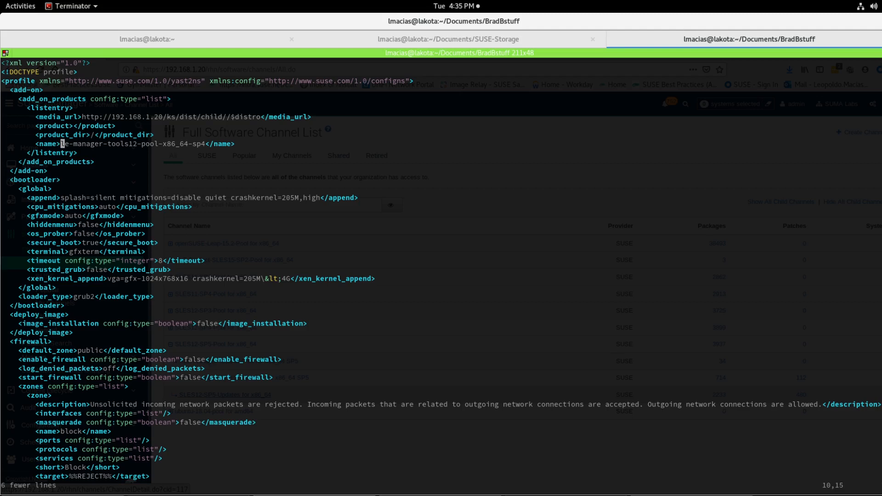
key("x")
key("x")
key("x")
key("x")
key("x")
key("x")
key("x")
key("x")
key("x")
key("x")
key("x")
key("x")
key("x")
key("x")
key("x")
key("x")
key("x")
key("x")
key("x")
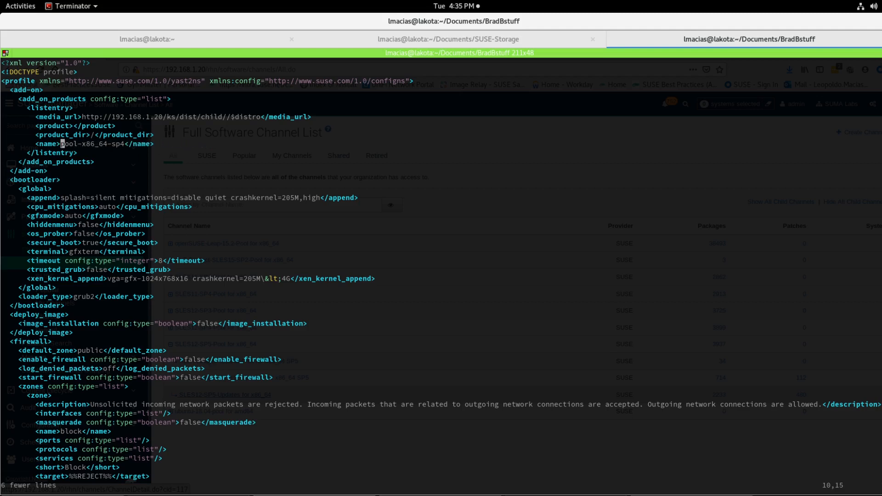
key("x")
key("x")
key("x")
key("x")
key("x")
key("x")
key("x")
key("x")
key("x")
key("x")
key("x")
key("x")
key("x")
key("k")
key("k")
key("k")
key("k")
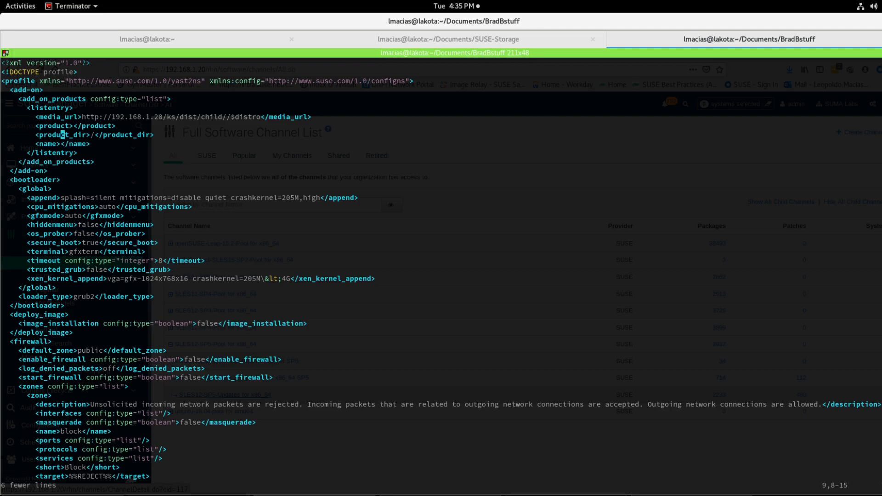
key("j")
key("j")
key("j")
key("j")
key("j")
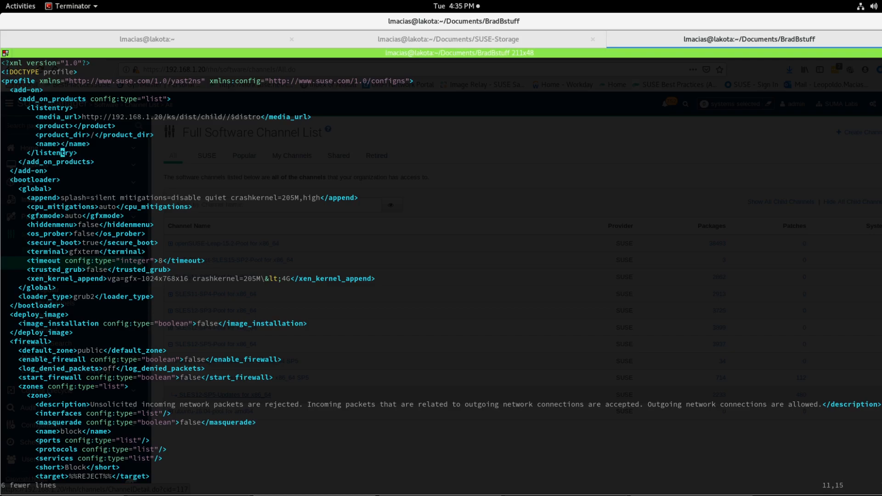
Step: Duplicate the emptied listentry block twice so the add-on list has three blank entries
key("alt+Tab")
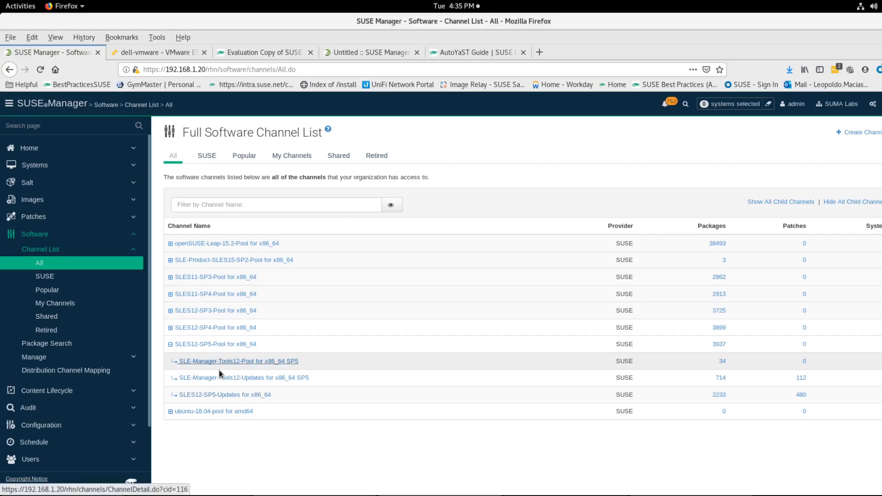
key("alt+Tab")
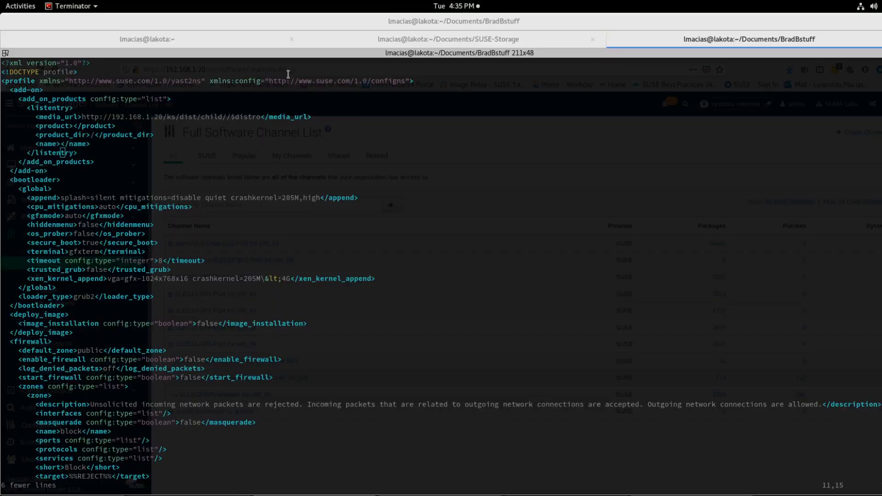
key("Up")
key("Up")
key("Up")
key("Up")
key("Up")
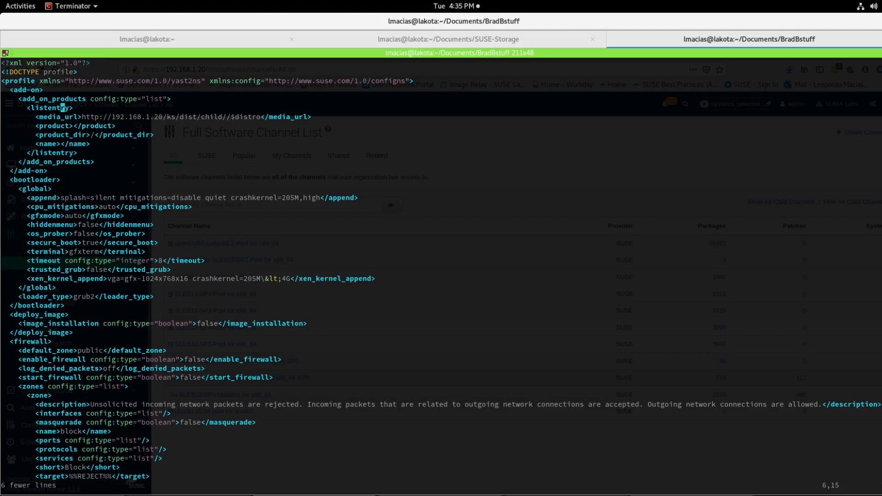
key("y")
key("y")
key("Down")
key("Down")
key("Down")
key("Down")
key("Down")
key("p")
key("Down")
key("Down")
key("Down")
key("Down")
key("Down")
key("p")
key("Up")
key("Up")
key("Up")
key("Up")
key("Up")
key("Up")
key("Up")
key("Up")
key("Up")
key("Up")
key("Up")
key("Right")
key("Right")
key("Right")
key("Right")
key("Right")
key("Right")
key("Right")
key("Right")
key("Right")
key("Right")
key("Right")
key("Right")
key("Right")
key("Right")
key("Right")
key("Right")
key("Right")
key("Right")
key("Right")
key("Right")
key("Right")
key("Right")
key("Right")
key("Right")
key("Right")
key("Right")
key("Right")
key("Right")
key("Right")
key("Right")
key("Right")
key("Right")
key("Right")
key("Right")
key("Right")
key("Right")
key("Right")
key("Right")
key("Right")
key("Right")
key("Right")
key("Right")
Step: Copy sle-manager-tools12-pool-x86_64-sp5 from the channel listing and paste it into the first entry's media_url
key("i")
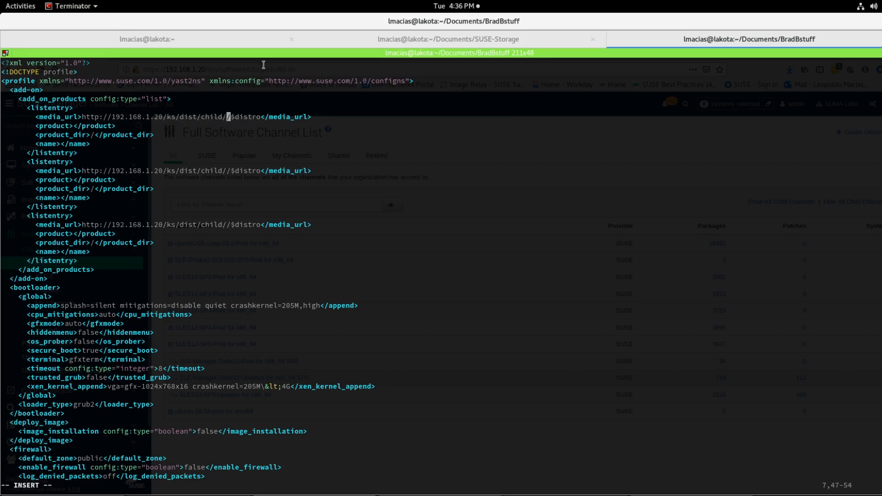
left_click(239, 42)
double_click(49, 458)
right_click(48, 459)
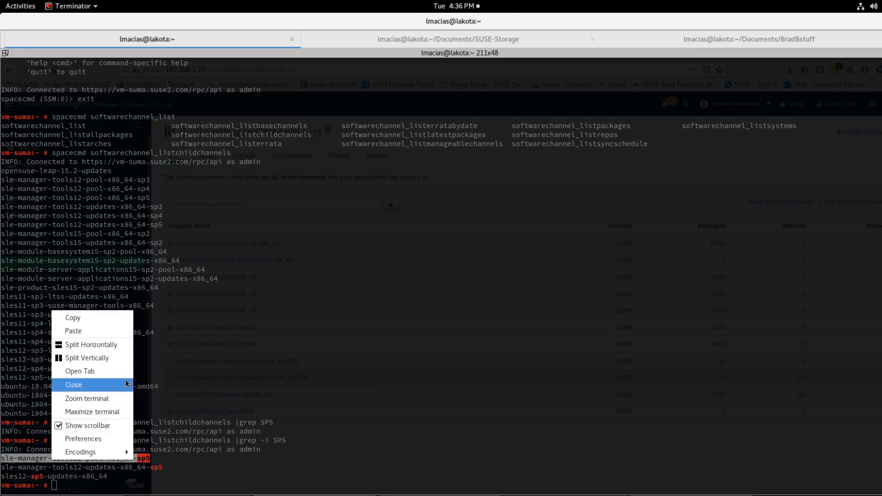
left_click(87, 324)
left_click(695, 39)
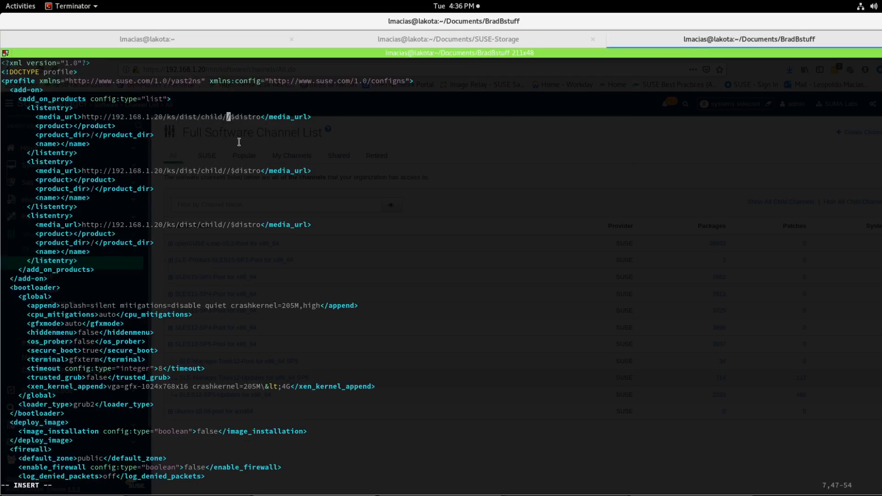
right_click(239, 109)
left_click(260, 136)
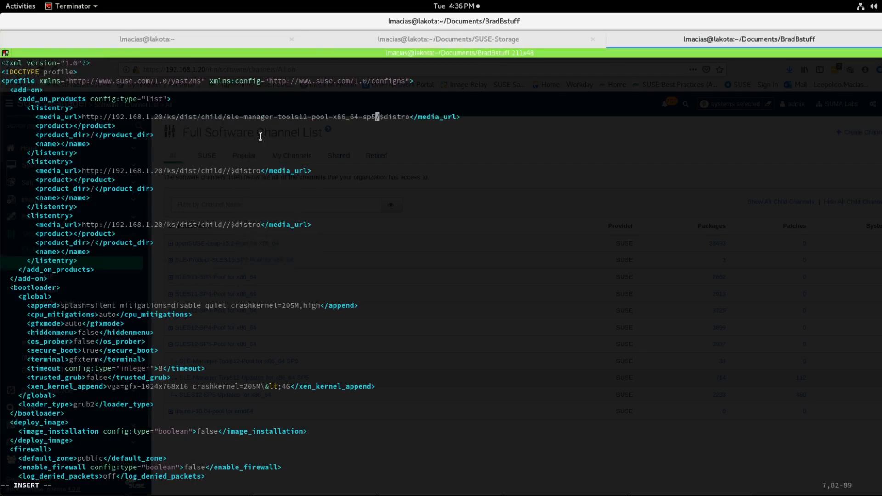
Step: Paste sle-manager-tools12-pool-x86_64-sp5 into the first entry's product and name elements
key("Escape")
key("Down")
key("Left")
key("Left")
key("Left")
key("Left")
key("Left")
key("Left")
key("Left")
key("Left")
key("Left")
key("Left")
key("i")
right_click(253, 129)
left_click(260, 147)
key("Escape")
key("Down")
key("Down")
key("Left")
key("Left")
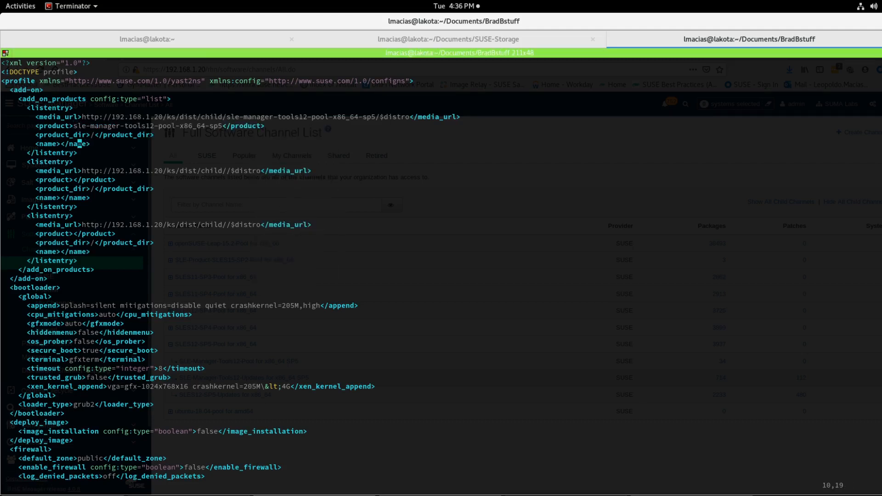
key("Left")
key("Left")
key("Left")
key("Left")
key("i")
right_click(257, 151)
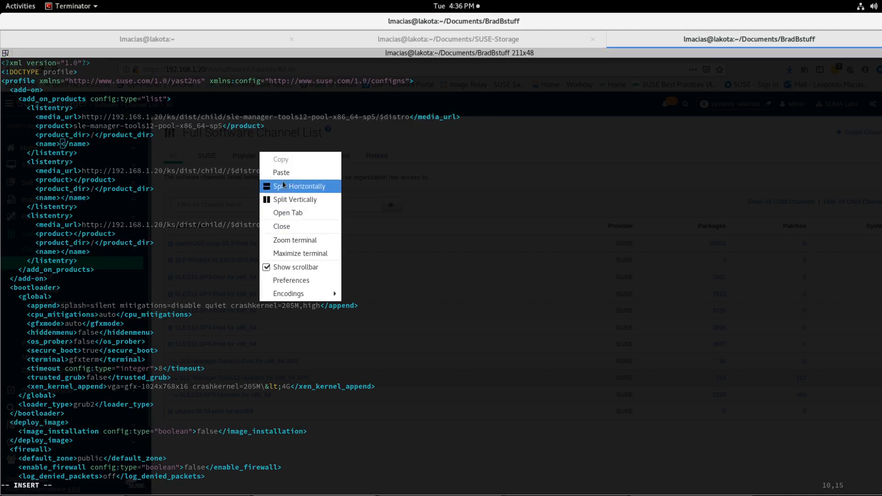
left_click(285, 173)
key("Escape")
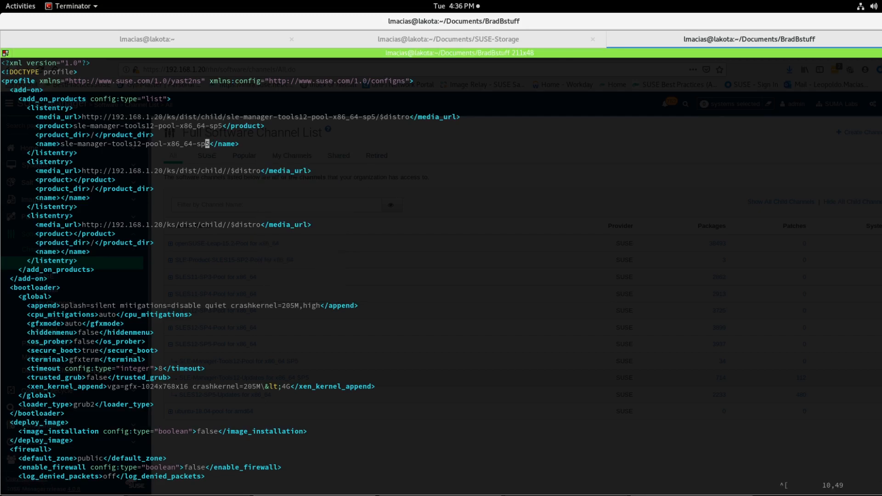
Step: Copy sle-manager-tools12-updates-x86_64-sp5 from the channel listing and paste it into the second entry's media_url
key("j")
key("j")
left_click(206, 171)
key("l")
key("l")
key("l")
key("l")
key("l")
key("i")
key("alt+Tab")
key("alt+Tab")
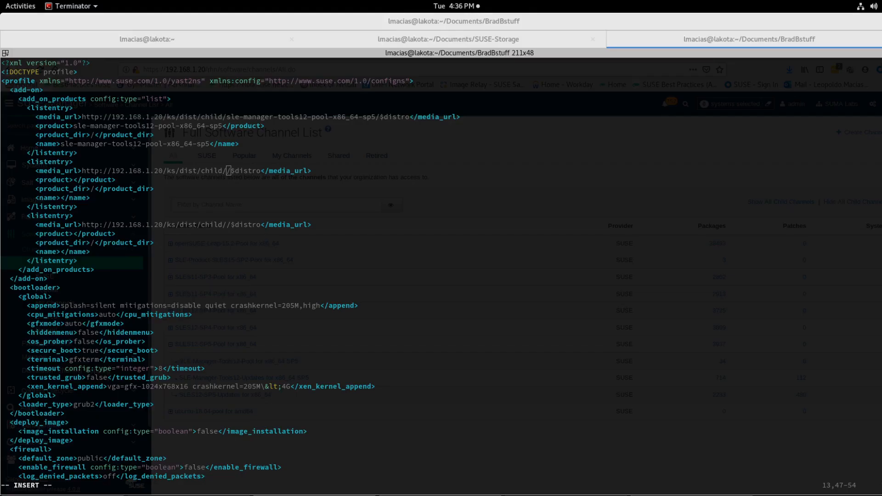
left_click(205, 41)
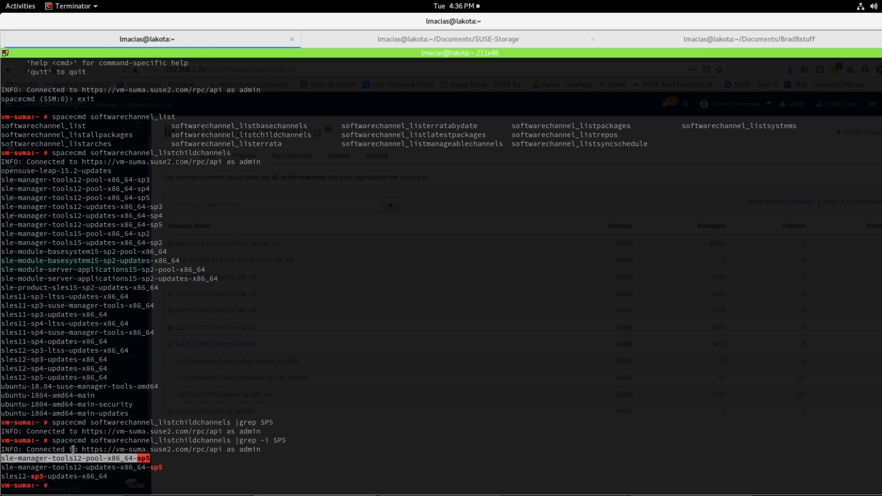
triple_click(72, 467)
right_click(73, 467)
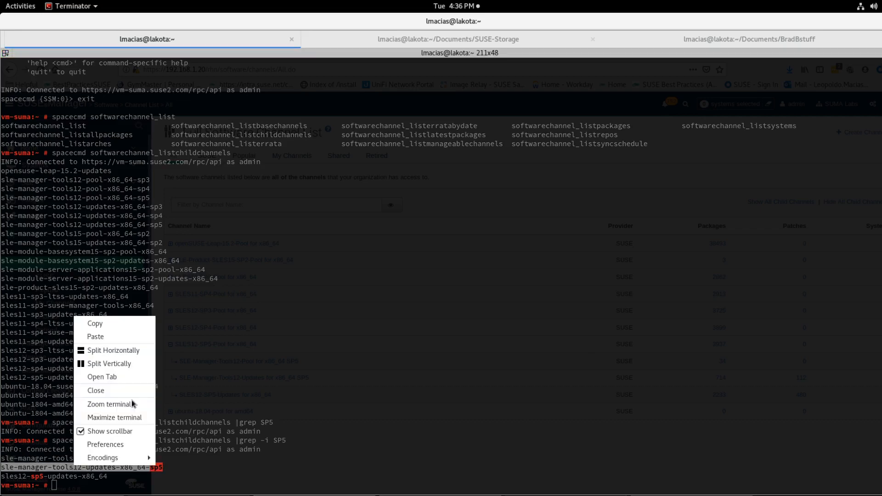
left_click(120, 321)
left_click(693, 41)
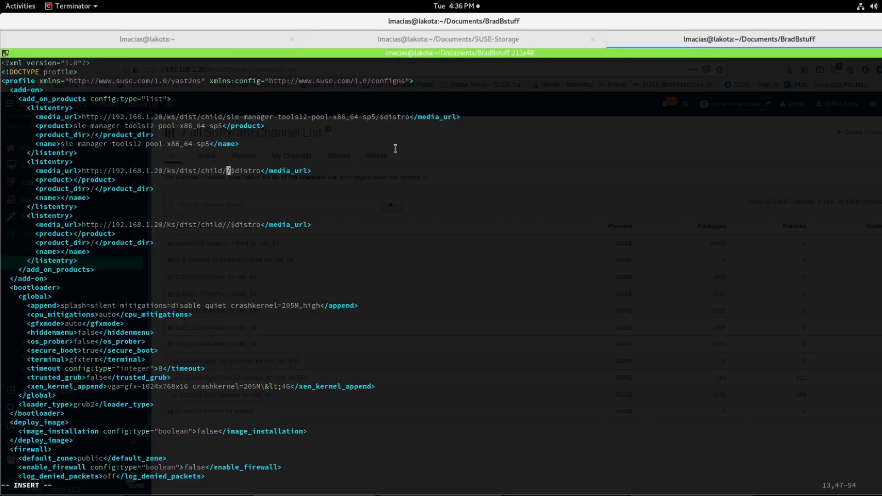
right_click(235, 161)
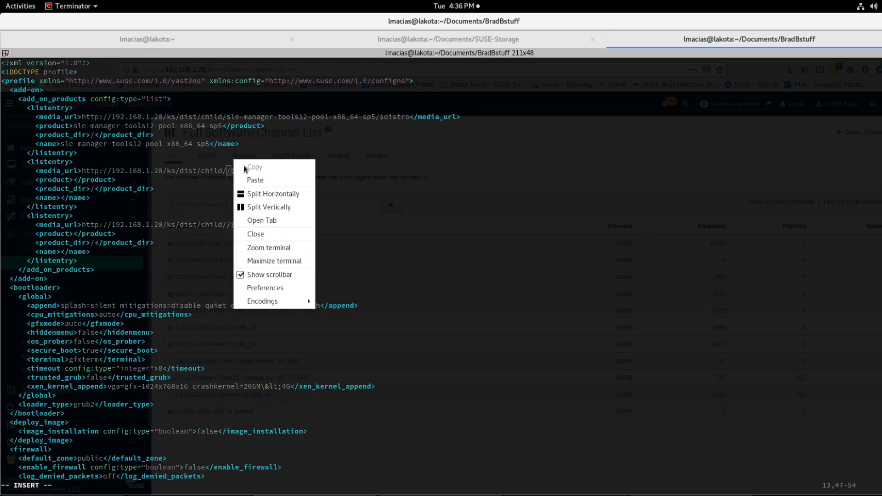
left_click(255, 180)
key("Escape")
Step: Paste sle-manager-tools12-updates-x86_64-sp5 into the second entry's product and name elements
key("Down")
key("Left")
key("Left")
key("Left")
key("Left")
key("Left")
key("Left")
key("Left")
key("Left")
key("Left")
key("i")
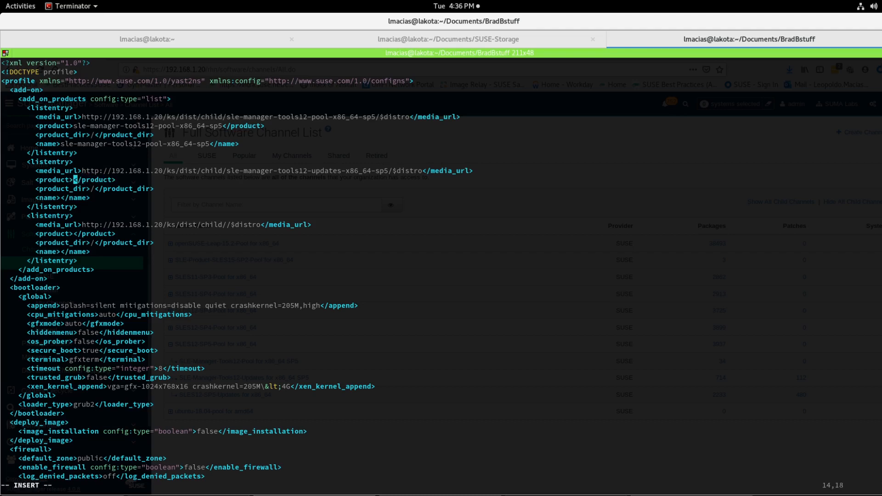
right_click(259, 193)
left_click(275, 211)
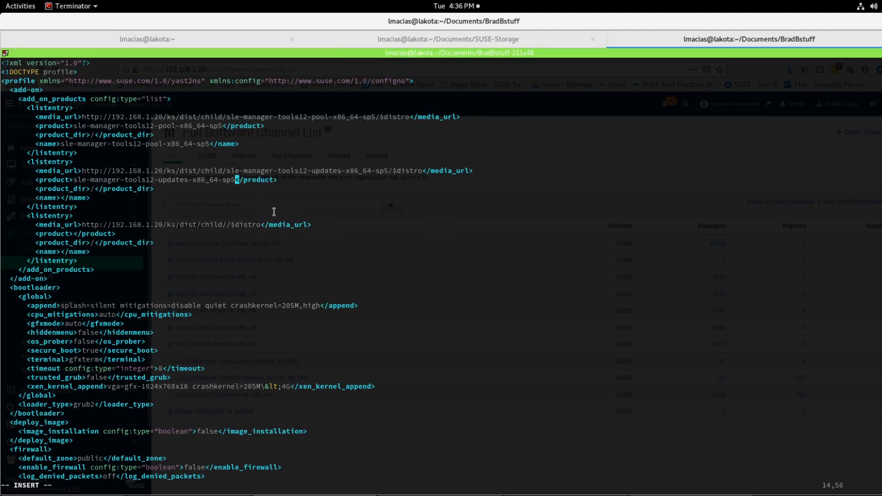
key("Escape")
key("Down")
key("Left")
key("Left")
key("Left")
key("Left")
key("Left")
key("Left")
key("Left")
key("Left")
key("Left")
key("Left")
key("Left")
key("Left")
key("Left")
key("Left")
key("Left")
key("Down")
key("Left")
key("Left")
key("Left")
key("Left")
key("Left")
key("i")
right_click(268, 191)
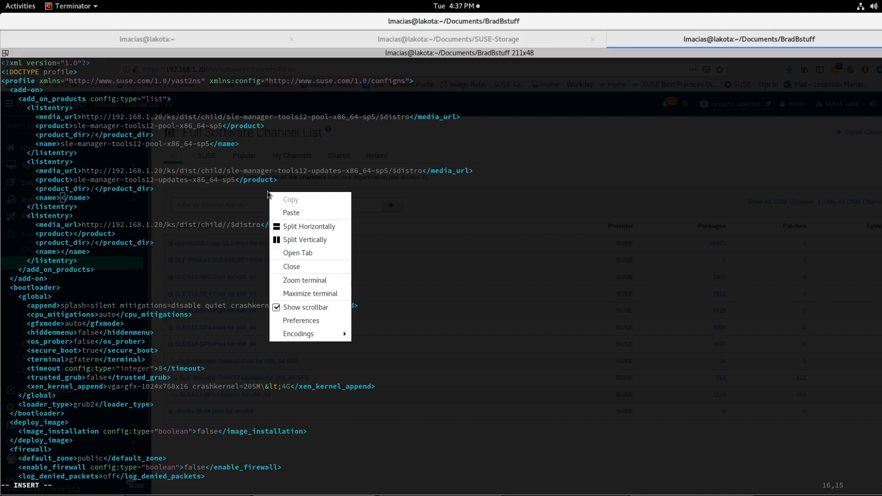
left_click(287, 213)
key("Escape")
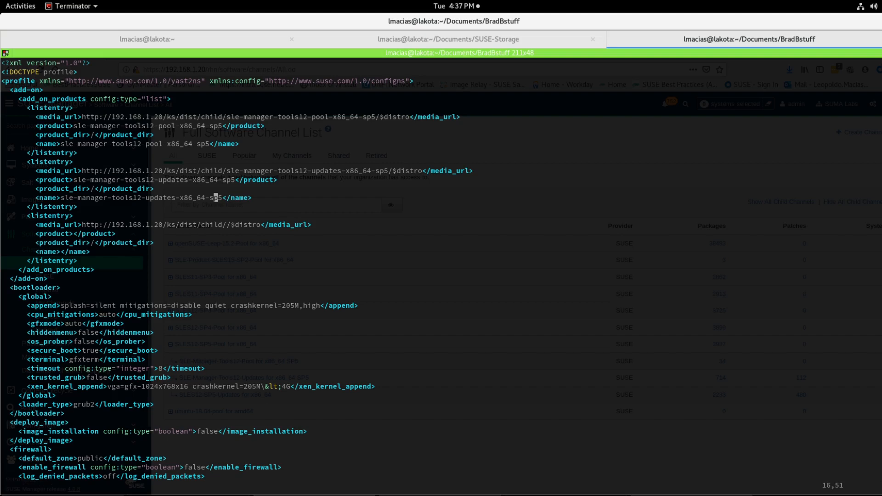
key("Left")
key("Left")
key("Left")
key("Left")
key("Left")
key("Left")
key("Left")
key("Left")
key("Left")
key("Left")
key("Left")
key("Left")
key("Left")
key("Right")
key("alt+Tab")
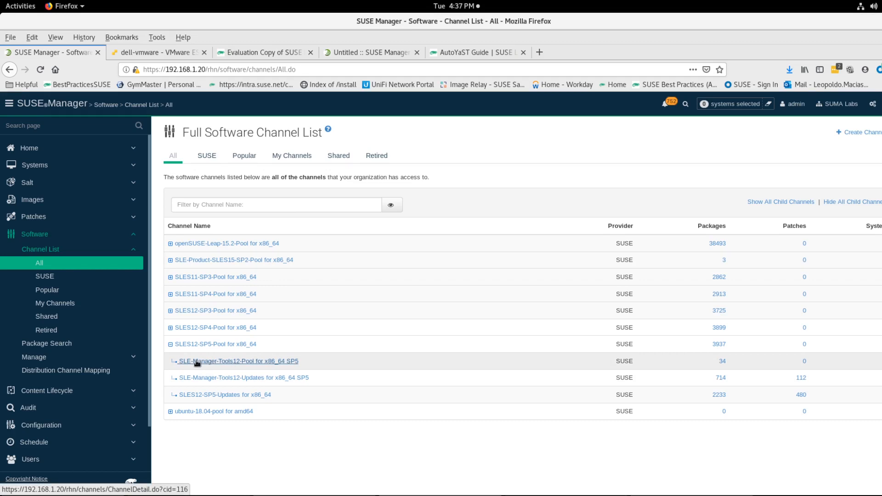
key("alt+Tab")
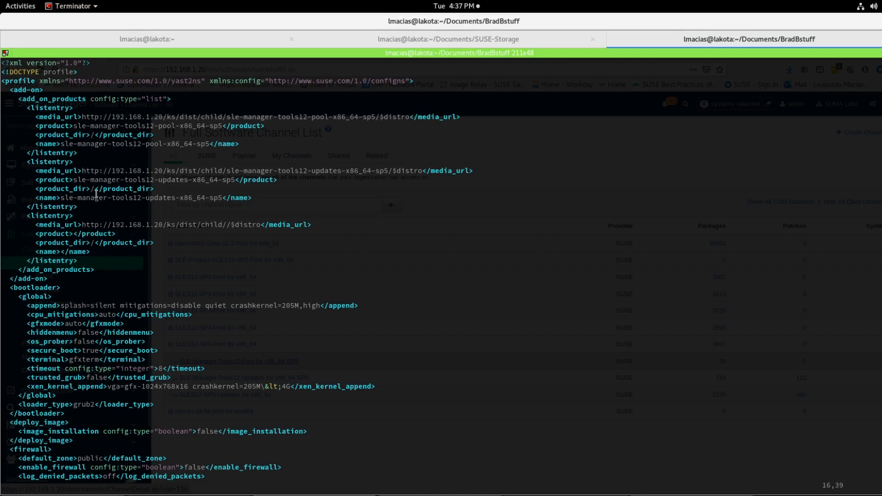
Step: Copy sles12-sp5-updates-x86_64 from the channel listing and paste it into the third entry's media_url
key("Down")
key("Down")
key("Down")
key("Right")
key("Right")
key("Right")
key("Right")
key("Right")
key("Right")
key("Right")
key("Right")
key("Right")
key("Right")
key("Right")
key("Right")
key("Right")
key("Right")
key("i")
left_click(172, 39)
double_click(85, 478)
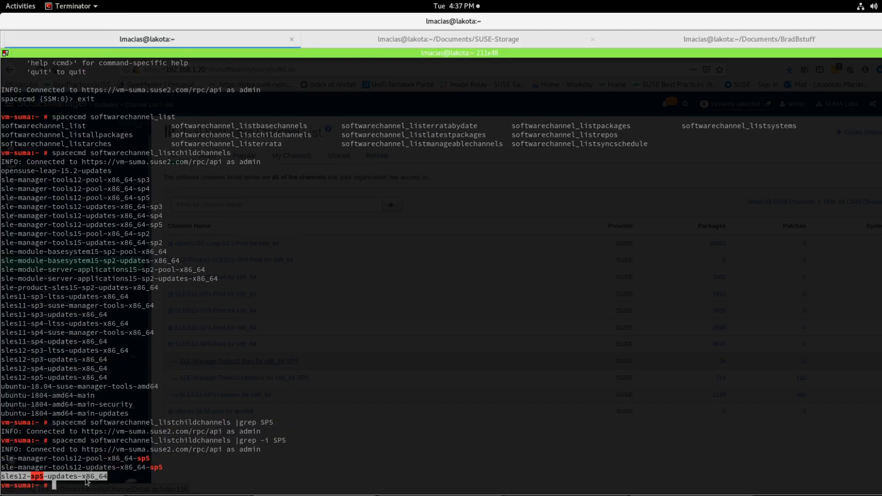
right_click(86, 478)
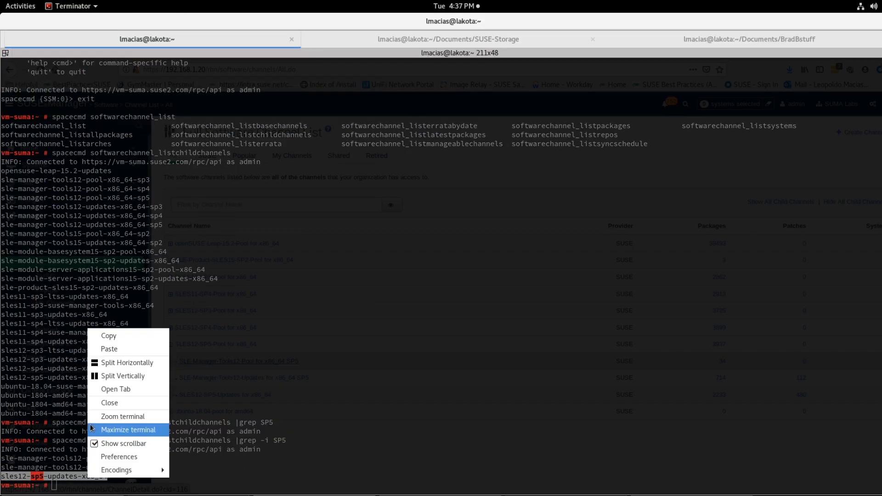
left_click(141, 334)
left_click(694, 42)
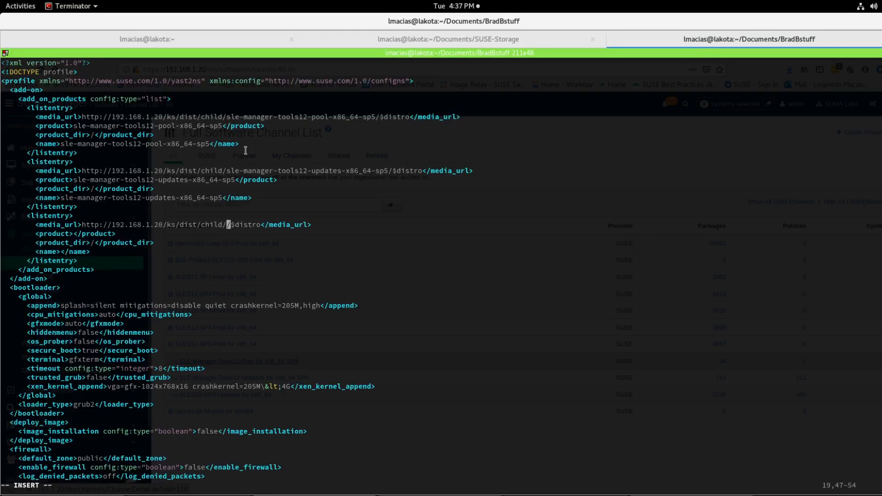
right_click(243, 214)
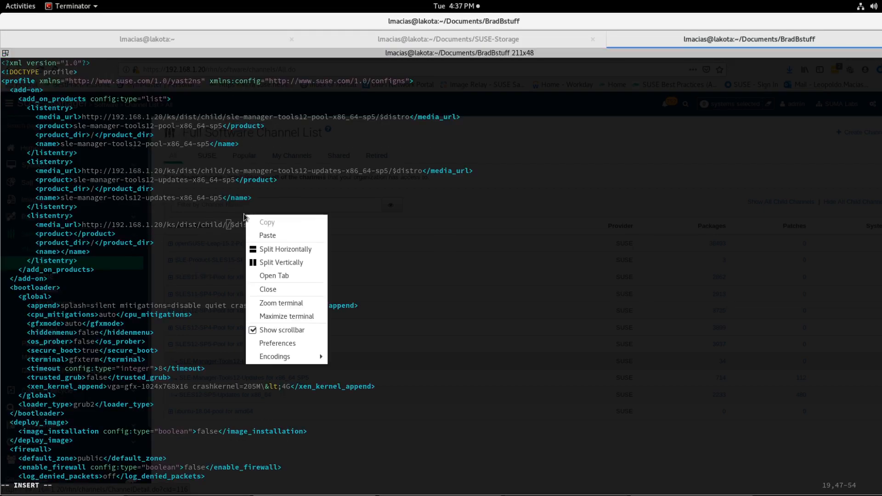
left_click(268, 236)
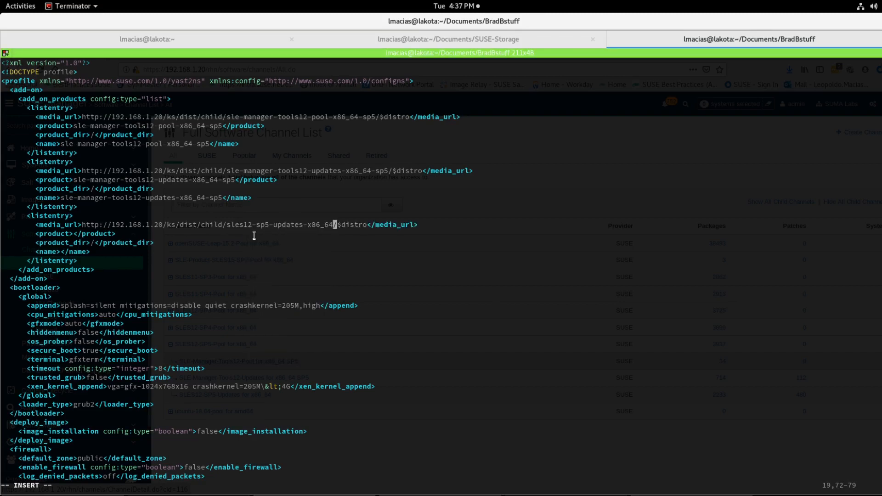
key("Escape")
Step: Paste sles12-sp5-updates-x86_64 into the third entry's product and name elements
key("j")
key("h")
key("h")
key("h")
key("b")
key("h")
key("h")
key("h")
key("a")
right_click(292, 244)
left_click(322, 264)
key("Escape")
key("j")
key("j")
key("h")
key("h")
key("h")
key("h")
key("h")
key("h")
key("h")
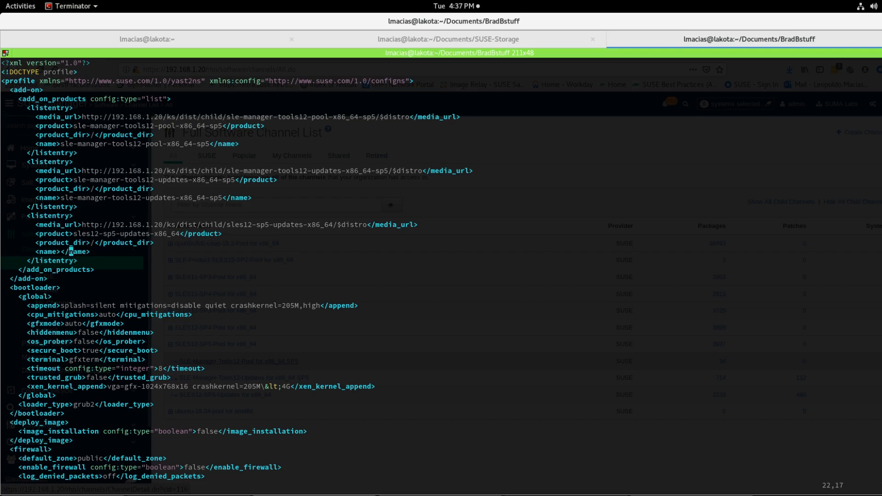
key("a")
right_click(328, 254)
left_click(343, 274)
key("Escape")
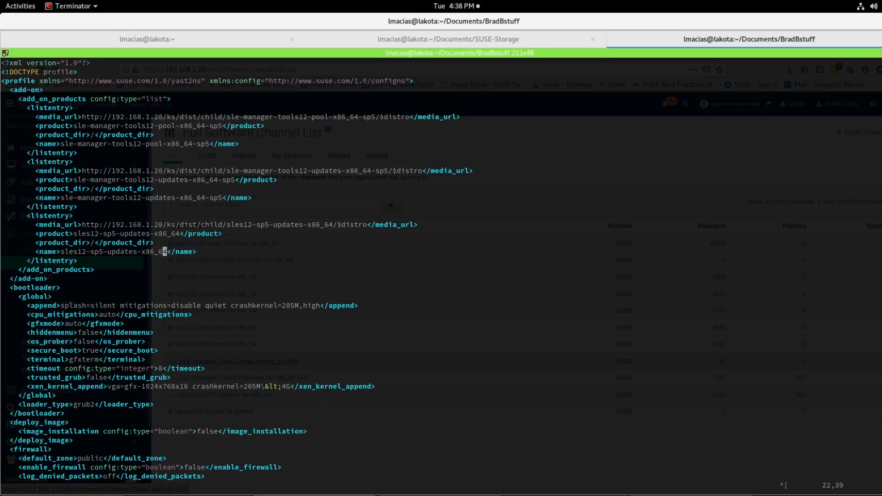
Step: Jump to the hostname element and replace one character in its value, then return to the file's top
type("/host")
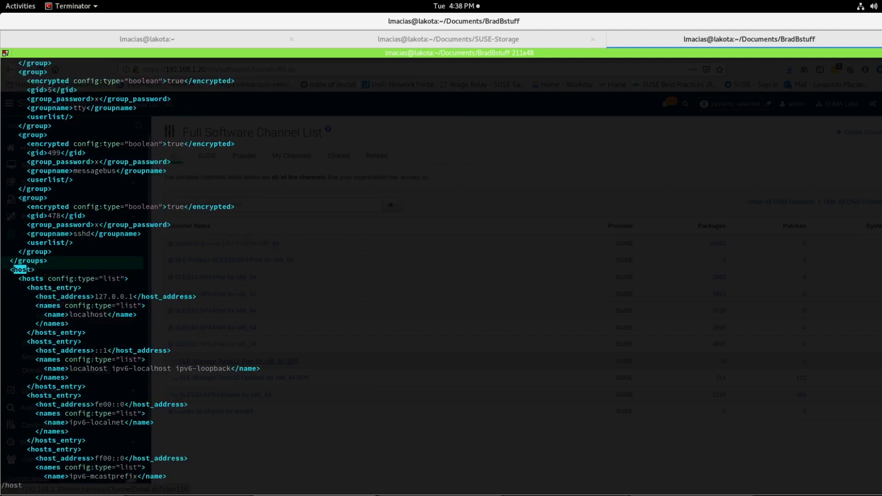
type("name")
key("Return")
key("j")
key("j")
key("j")
key("j")
key("l")
key("l")
key("l")
key("l")
key("l")
key("l")
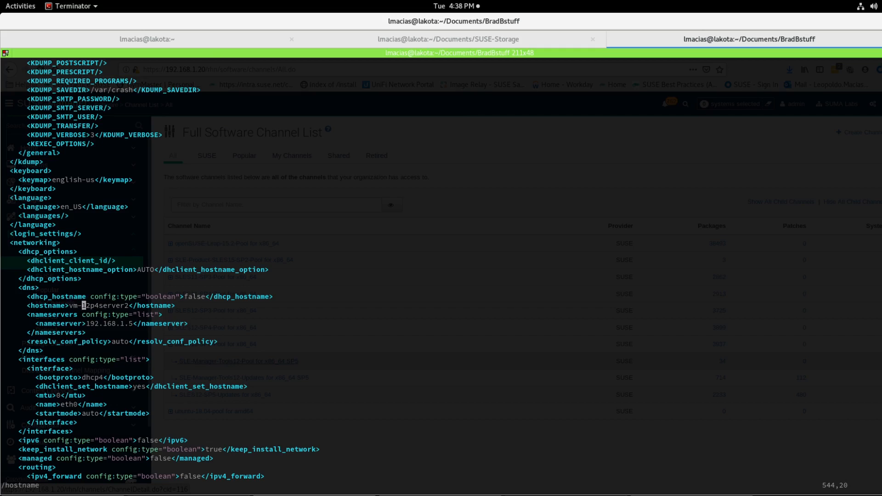
key("l")
key("l")
key("l")
key("l")
key("l")
key("l")
key("l")
key("r")
key("j")
key("j")
key("h")
key("h")
key("h")
key("g")
key("g")
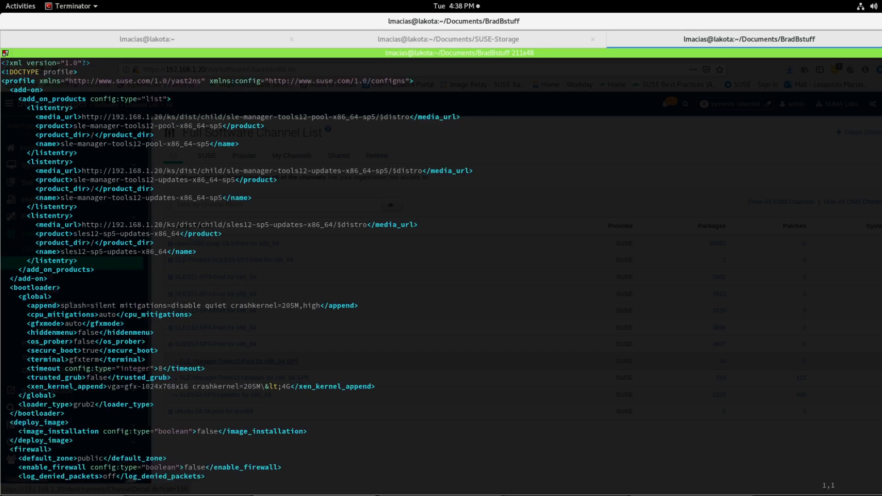
Step: Save the AutoYaST profile and quit the editor
type(":wq")
key("Return")
Step: List the files by modification time and reopen vm-12p5server1-suma-autoyast.xml to review the add-on product entries
type("ll -lr")
key("Return")
type("ll -lrt")
key("Return")
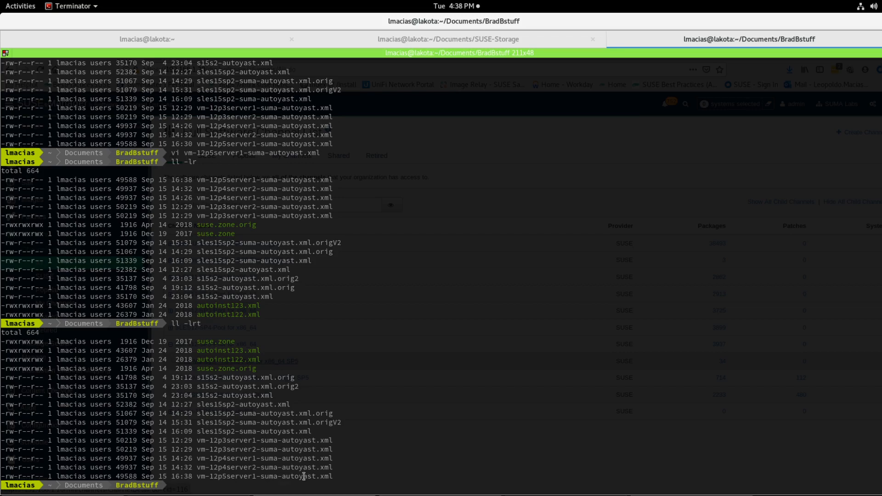
key("Up")
key("Up")
key("Return")
key("Down")
key("Down")
key("Down")
key("Down")
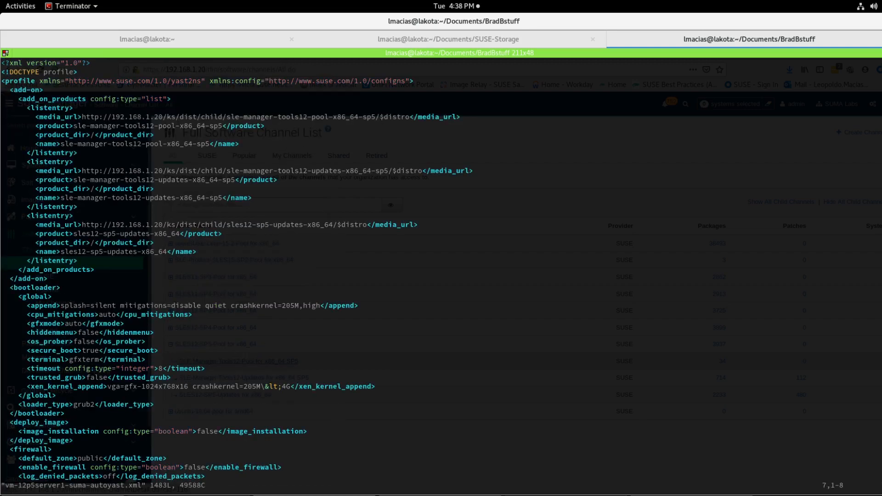
triple_click(234, 118)
left_click(235, 118)
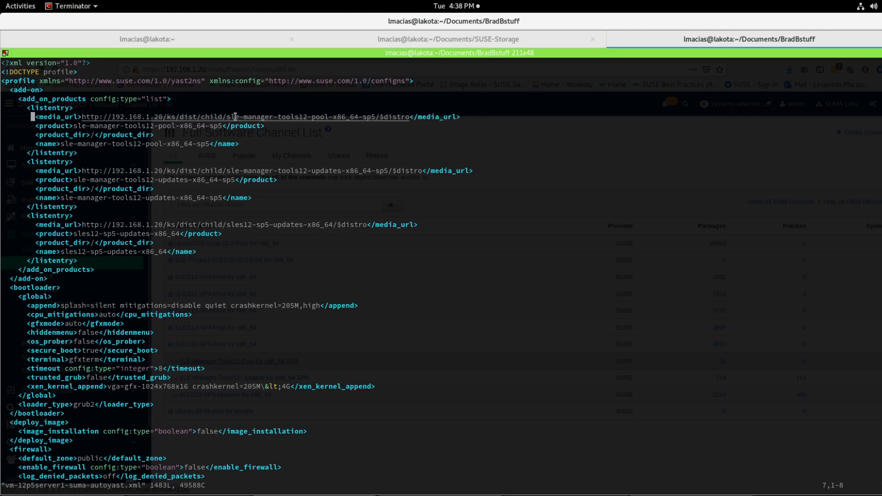
triple_click(228, 174)
left_click(193, 222)
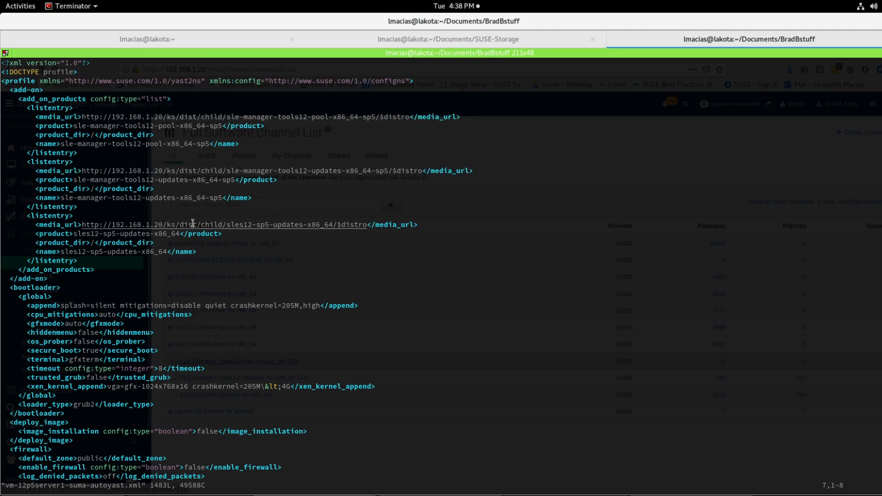
double_click(193, 223)
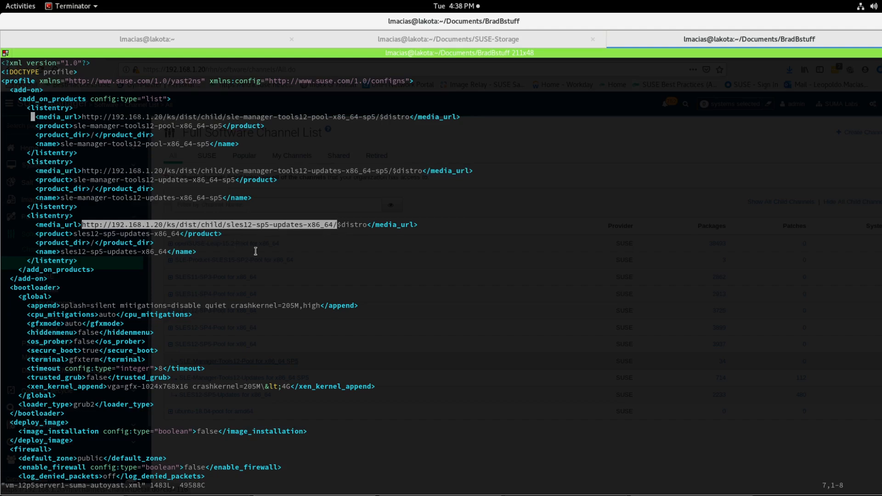
Step: Open the Autoinstallation Profiles upload form and start entering the label sles12sp
key("alt+Tab")
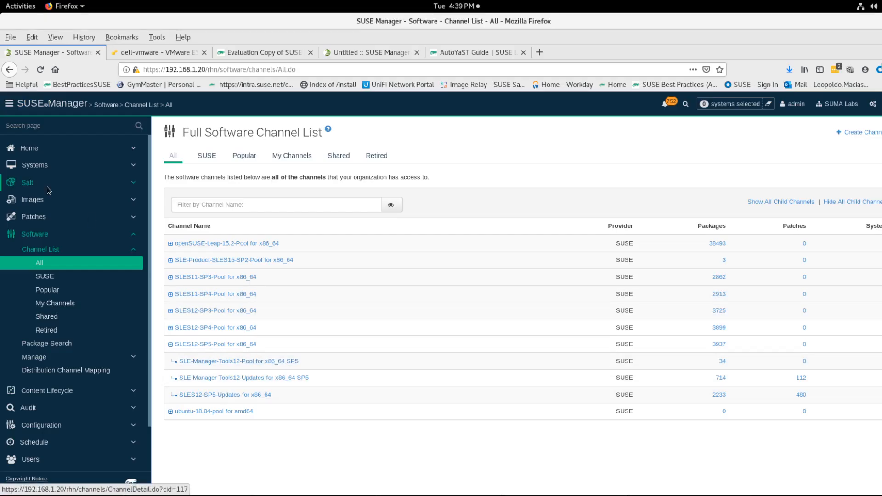
left_click(74, 171)
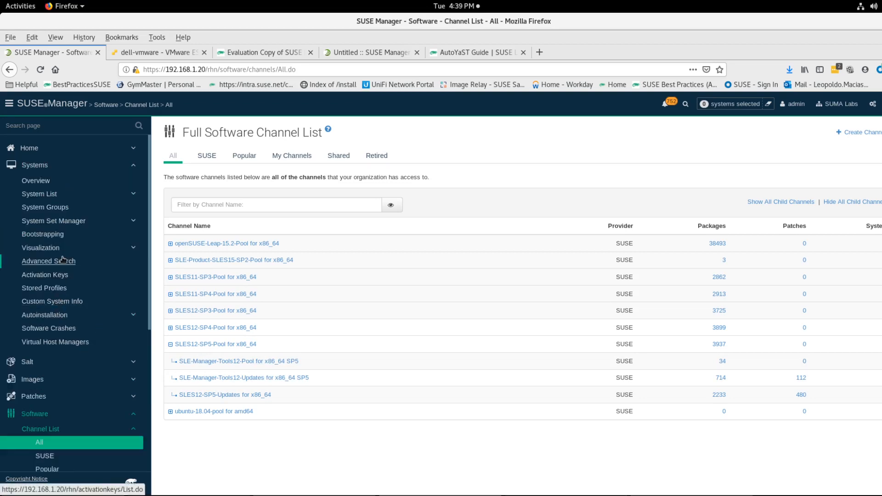
left_click(103, 321)
left_click(48, 342)
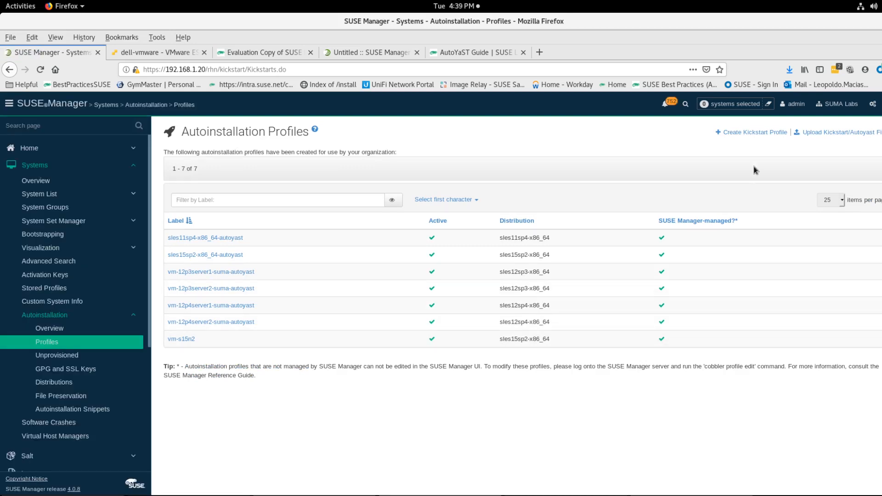
left_click(832, 133)
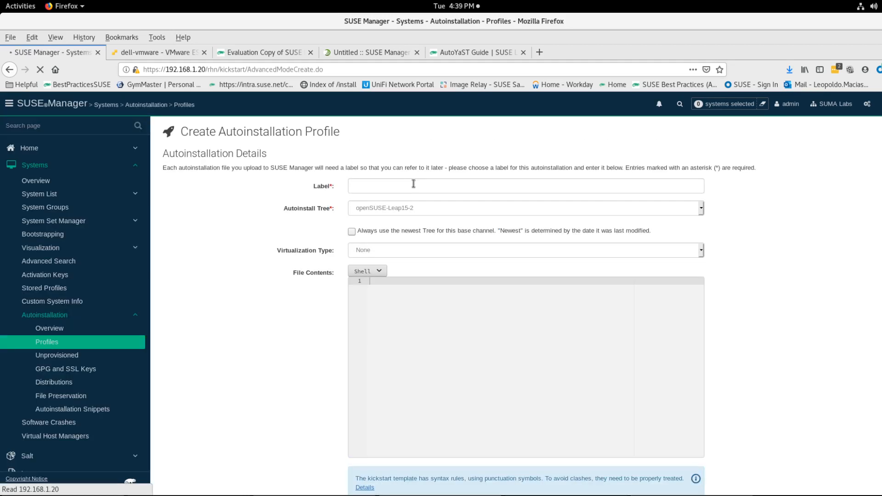
left_click(413, 184)
type("s")
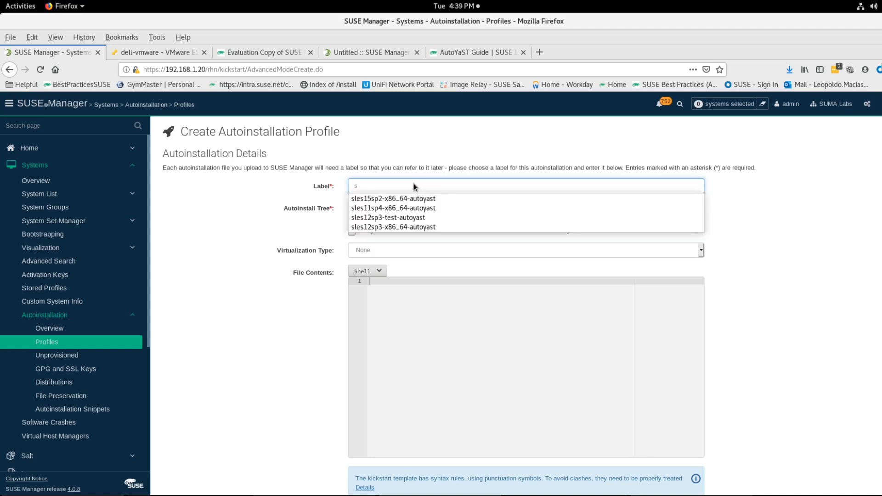
type("les12sp")
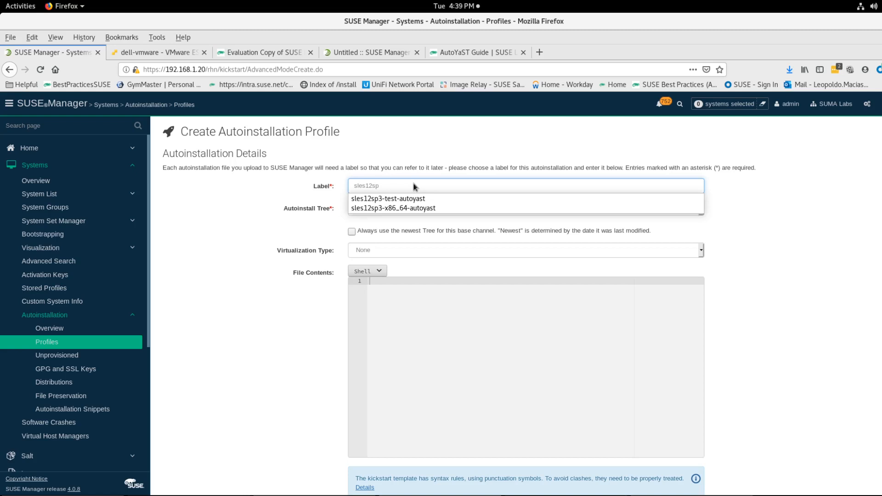
Step: Quit the editor and list the directory's files sorted by modification time
key("alt+Tab")
type(":q")
key("Return")
type("ll -lrt")
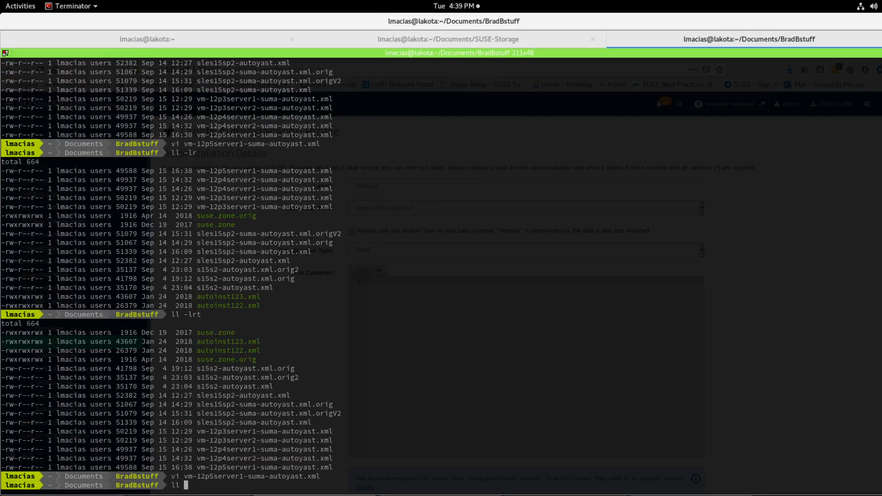
key("Return")
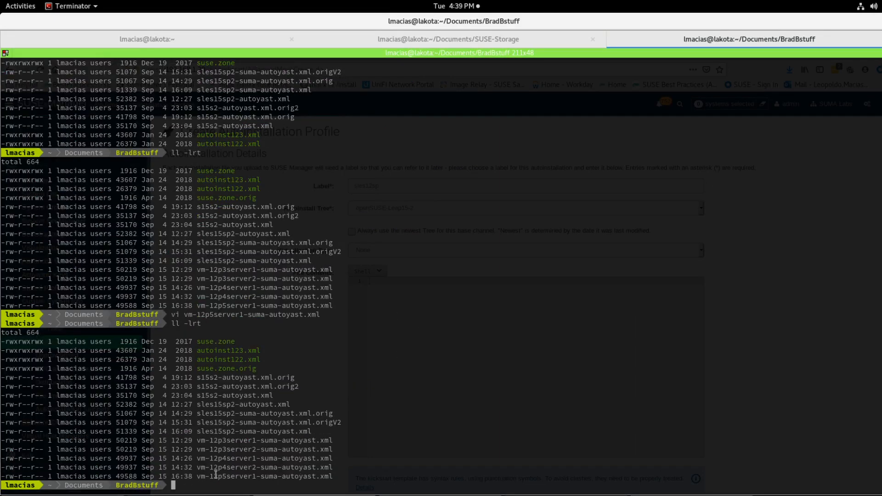
Step: Copy the file name vm-12p5server1-suma-autoyast from the listing and paste it as the profile label, replacing sles12sp
left_click_drag(196, 477, 316, 477)
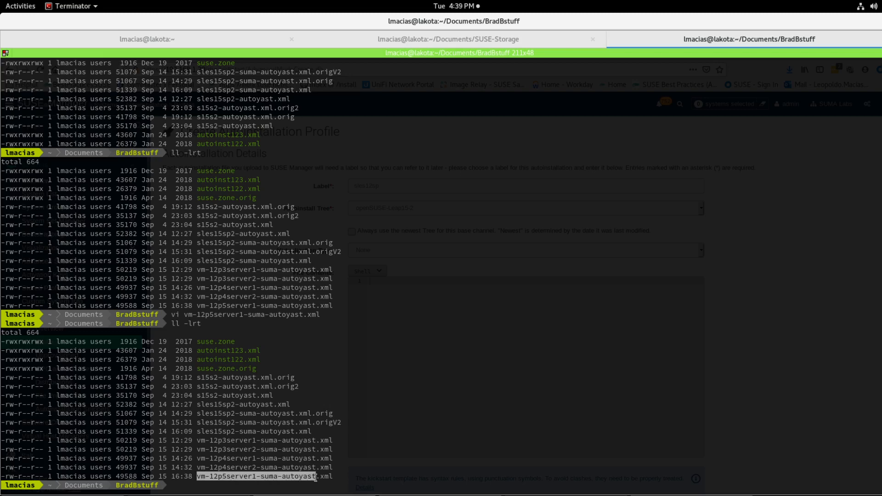
right_click(303, 476)
left_click(324, 333)
key("alt+Tab")
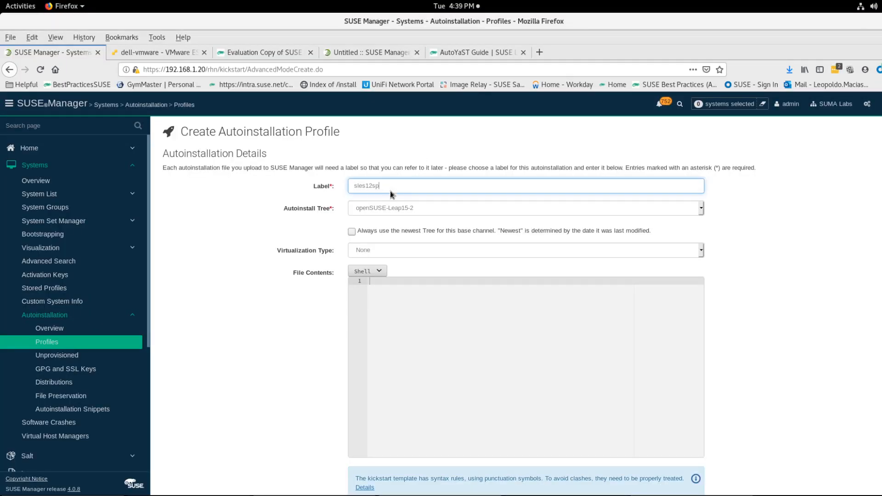
left_click(390, 191)
key("BackSpace")
key("BackSpace")
key("BackSpace")
key("BackSpace")
key("BackSpace")
key("BackSpace")
key("BackSpace")
key("ctrl+v")
Step: Choose sles12sp5-x86_64 as the autoinstall tree
left_click(397, 212)
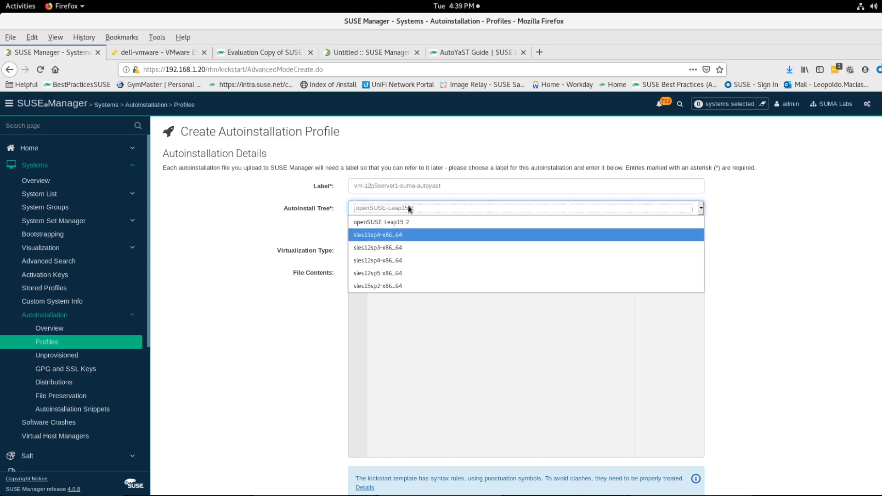
left_click(410, 209)
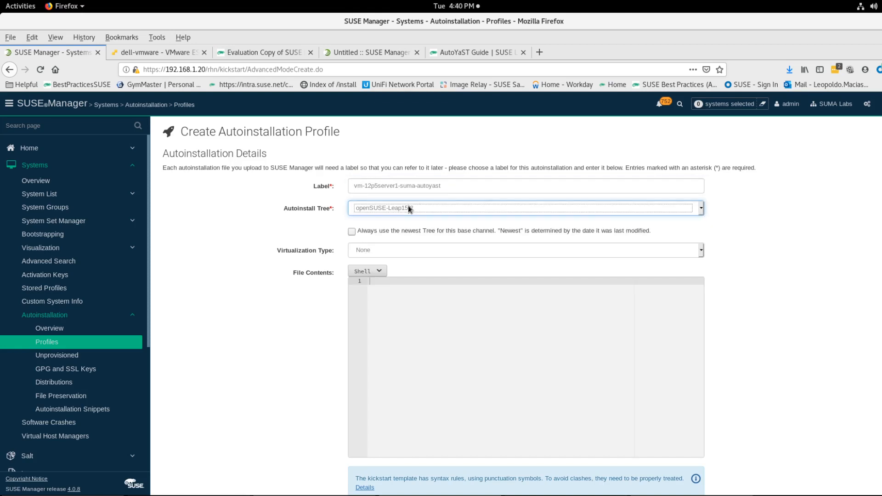
left_click(410, 209)
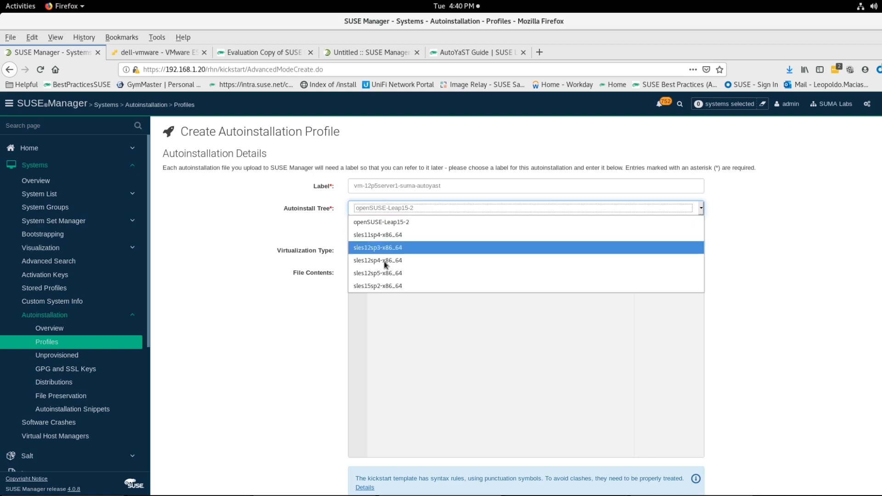
left_click(375, 273)
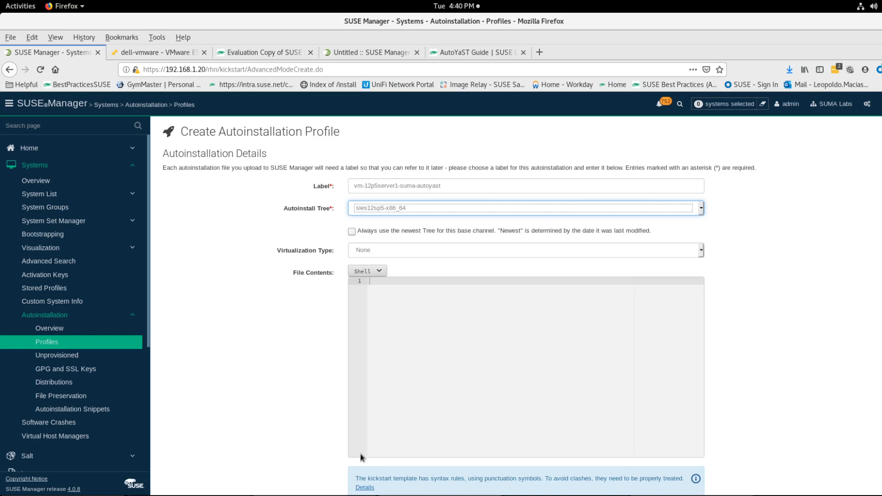
Step: Run spacecmd distribution_list in the server terminal to check the available distribution labels
key("alt+Tab")
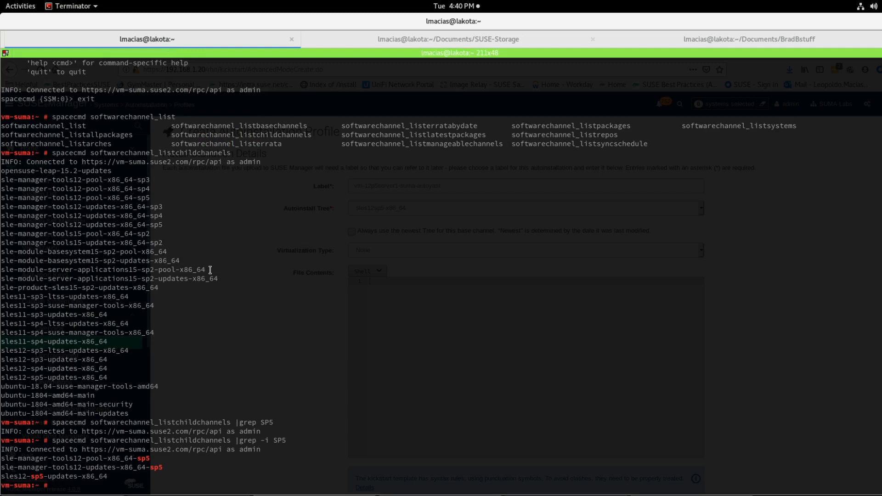
type("spacecmd distr")
key("Tab")
type("o")
key("BackSpace")
type("l")
key("Tab")
key("Return")
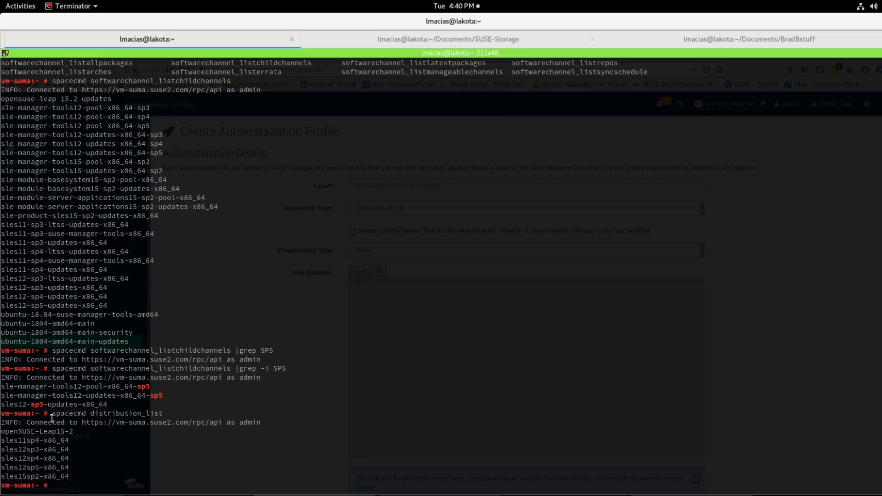
double_click(29, 468)
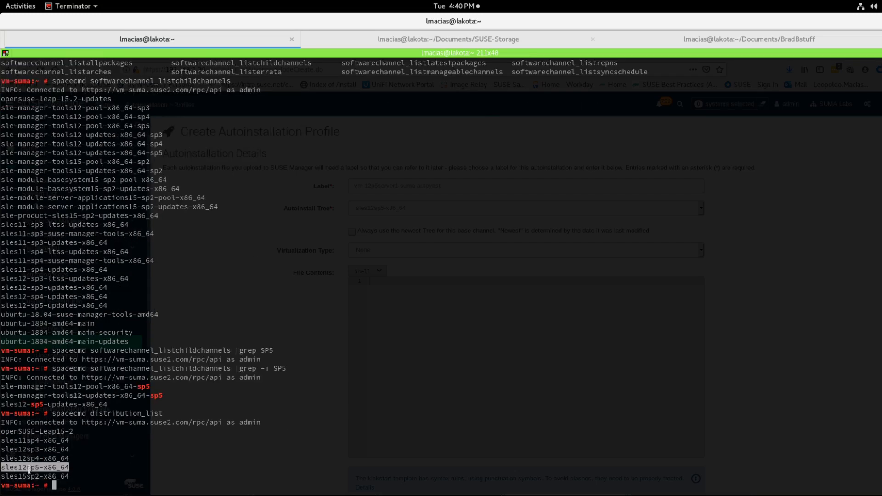
key("alt+Tab")
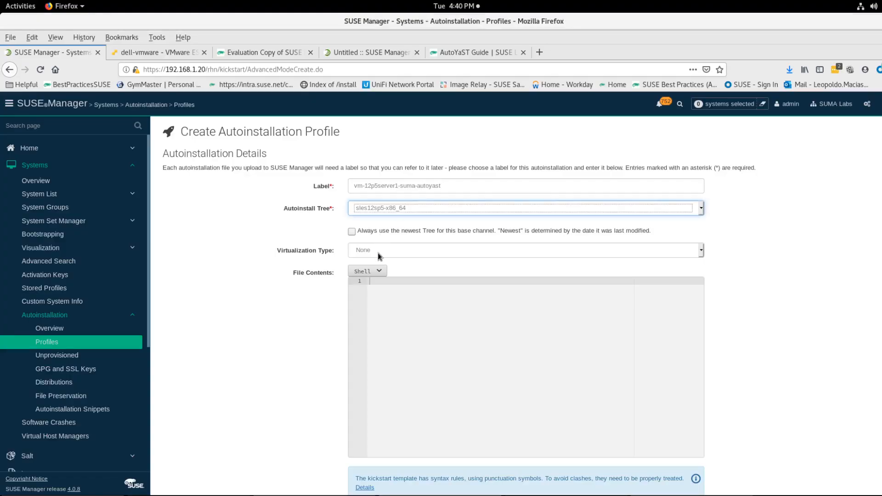
Step: Upload vm-12p5server1-suma-autoyast.xml as the file to upload and create the autoinstallation profile
scroll(376, 295, "down", 3)
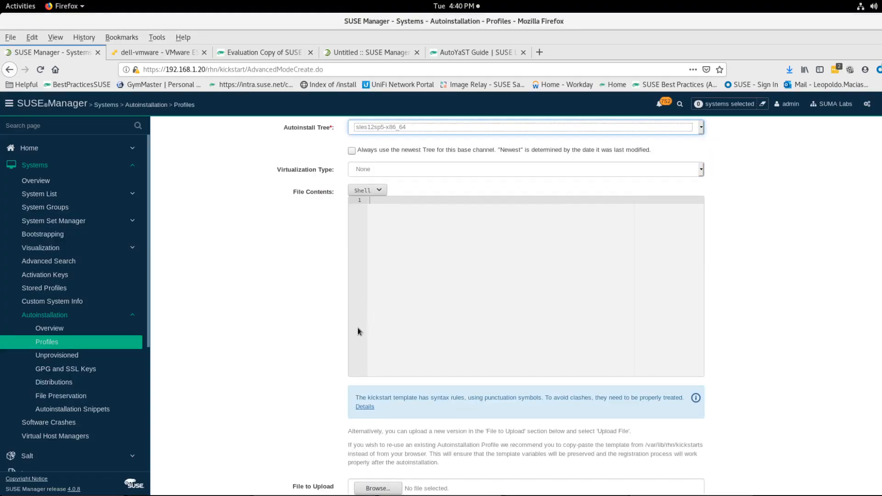
scroll(315, 391, "down", 2)
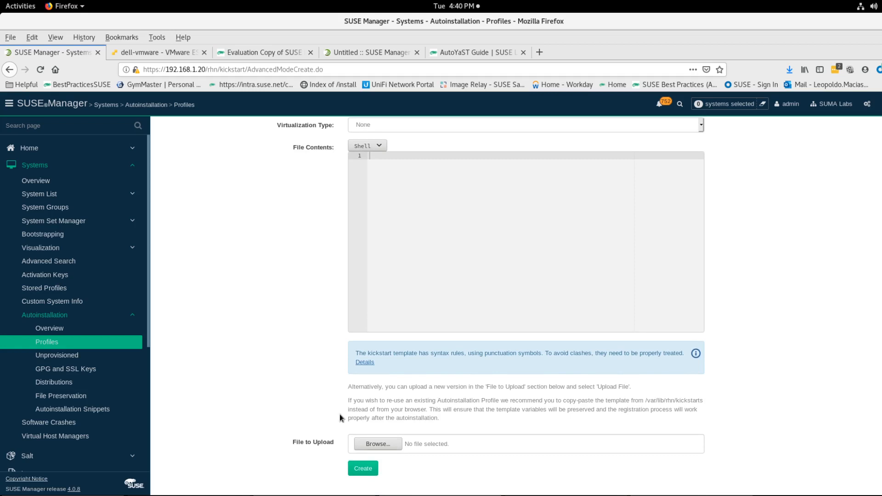
left_click(372, 444)
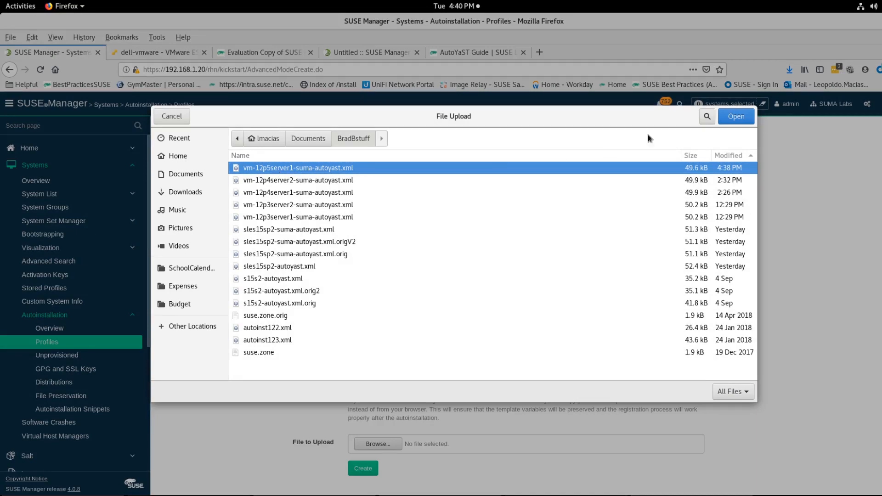
left_click(726, 118)
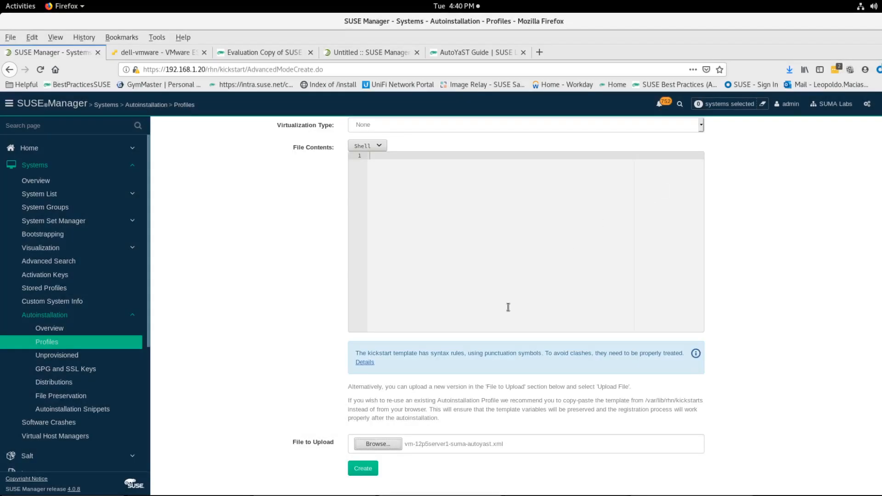
left_click(374, 471)
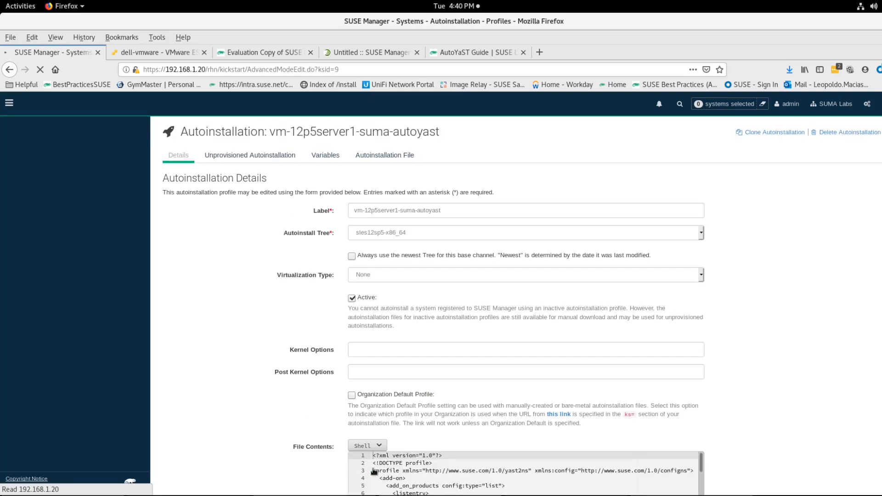
Step: Review the new profile's file contents and open its Variables tab
scroll(746, 345, "down", 4)
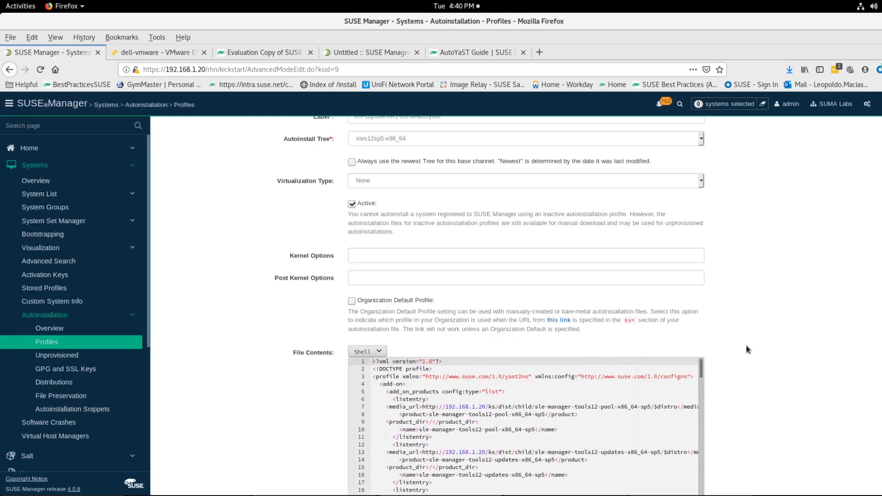
scroll(745, 345, "down", 5)
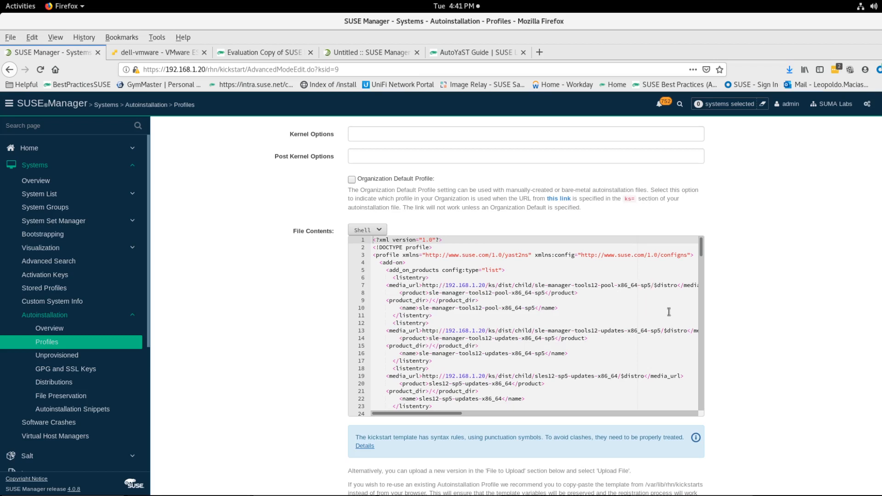
scroll(739, 329, "down", 2)
scroll(740, 330, "up", 10)
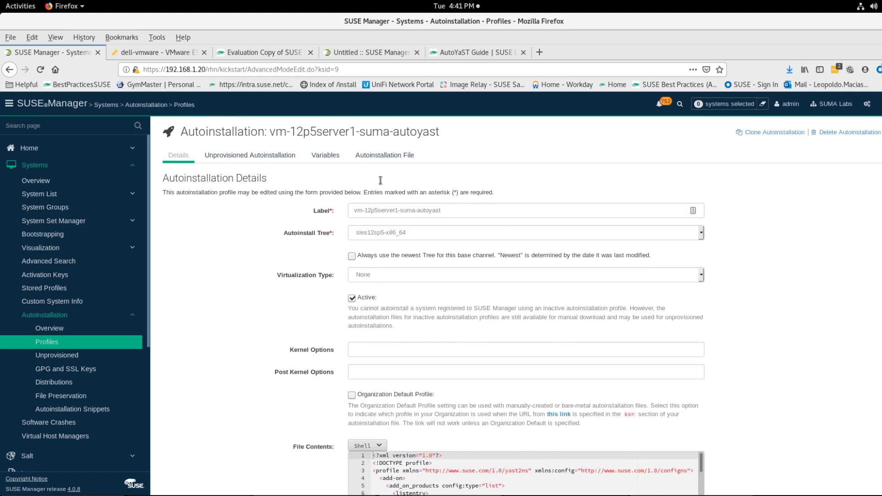
left_click(323, 157)
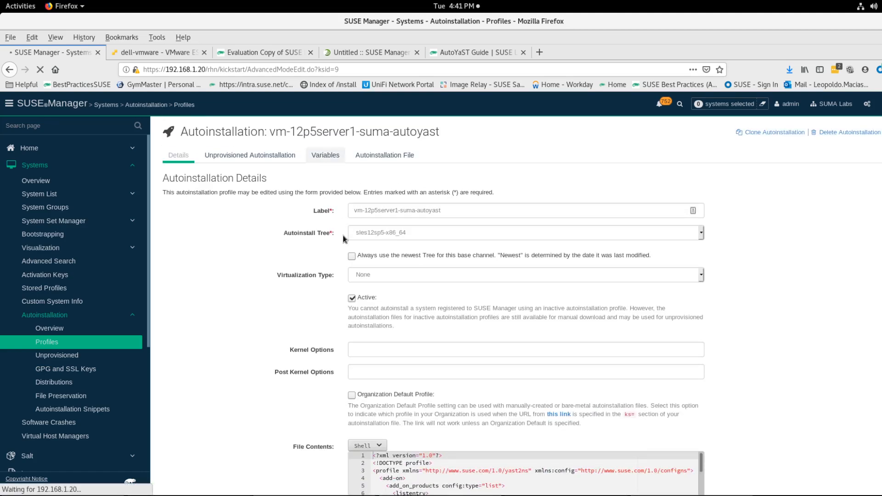
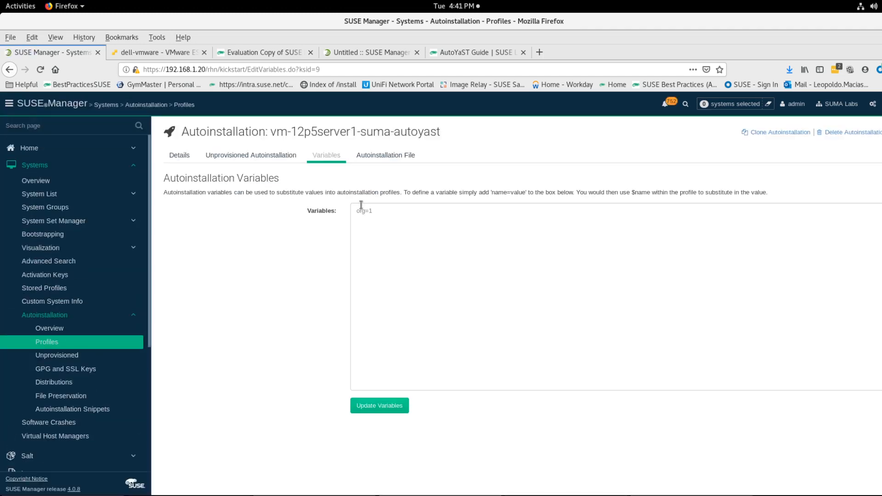
Step: Add the autoinstallation variable distro=sles12sp5-x86_64, copying the distribution label from the terminal's distribution list
left_click(317, 159)
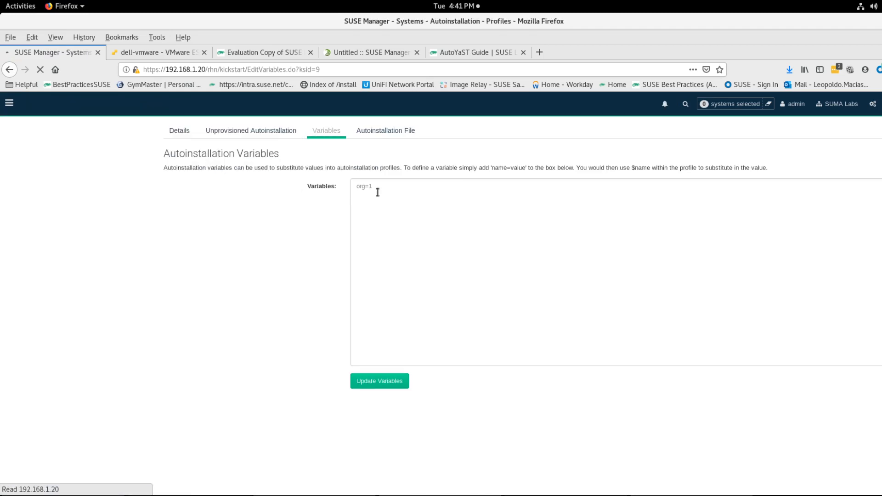
left_click(375, 210)
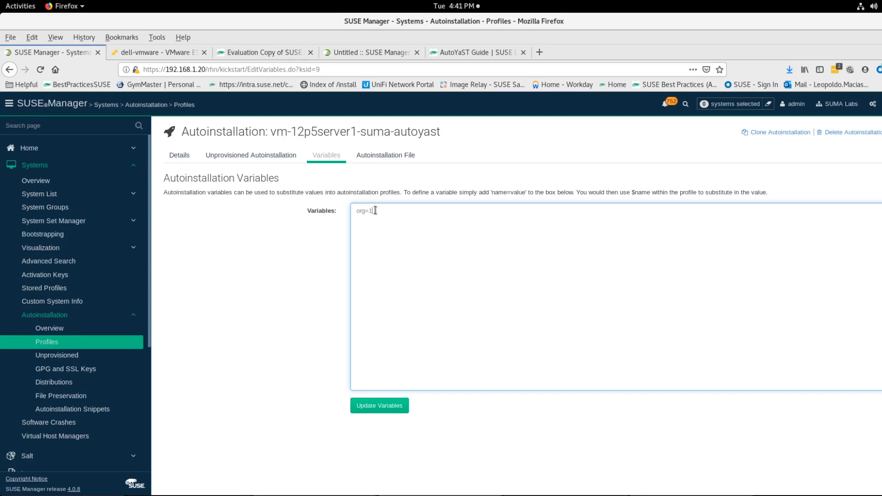
type("distro=")
key("alt+Tab")
double_click(32, 467)
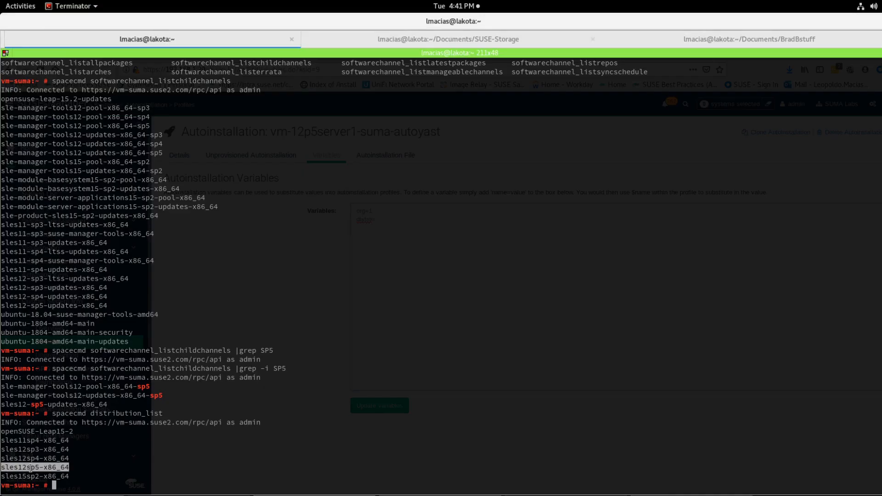
right_click(31, 466)
left_click(87, 329)
key("alt+Tab")
left_click(390, 219)
right_click(390, 219)
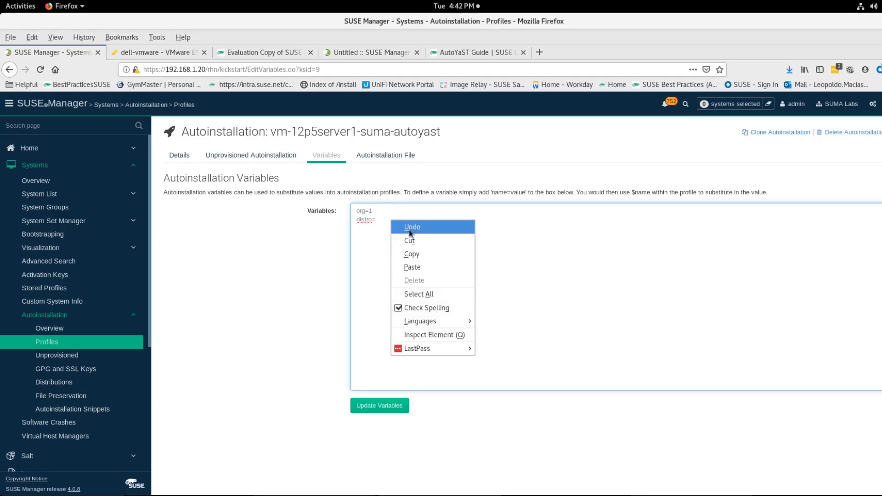
left_click(406, 268)
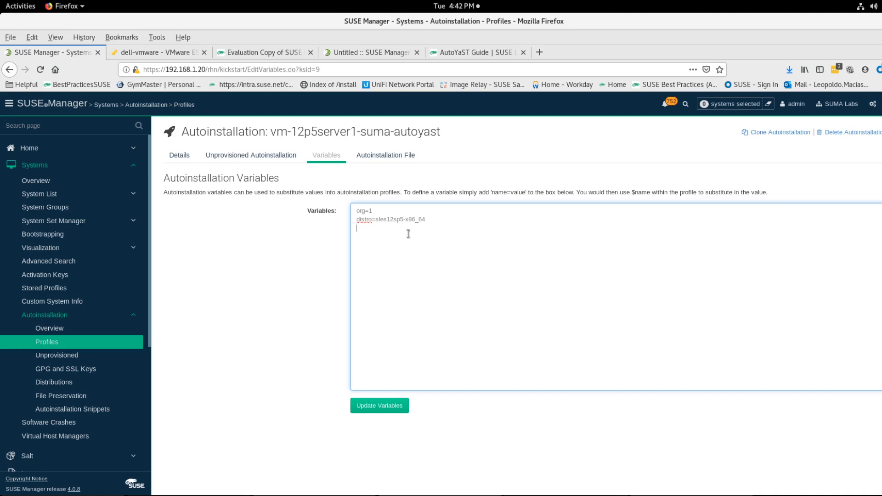
key("Return")
key("alt+Tab")
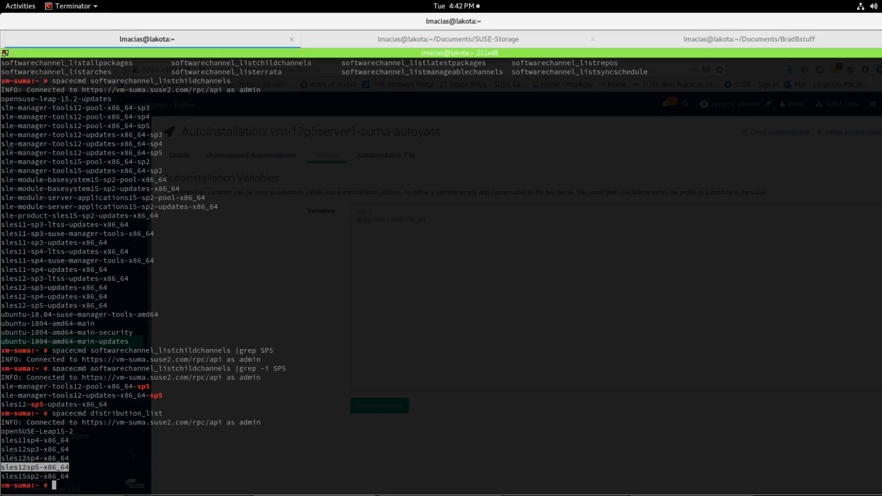
type("spacecmd acti^C^C")
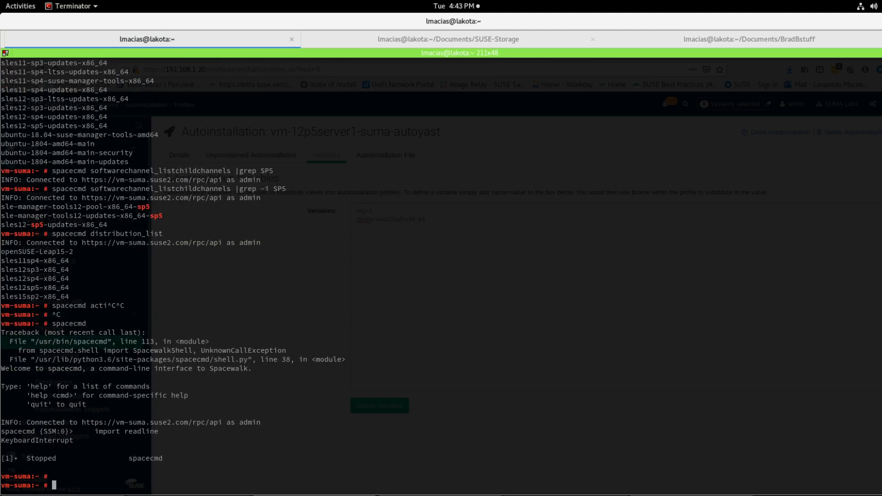
key("Return")
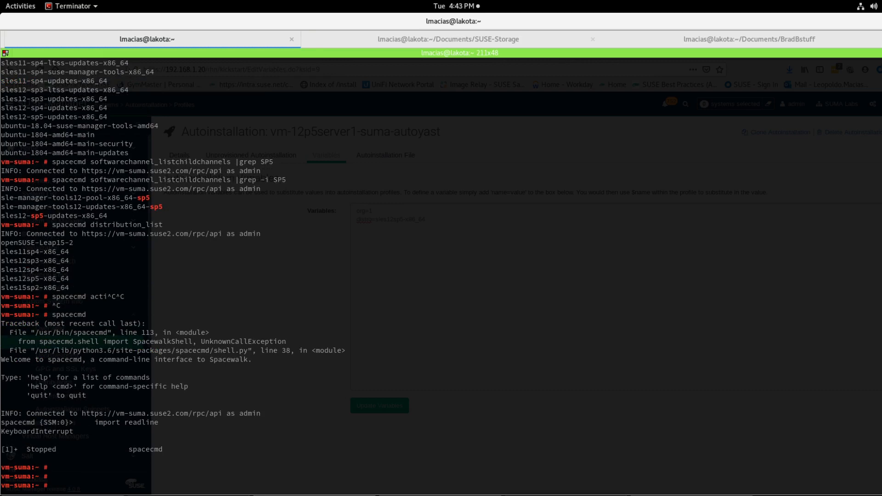
Step: Open the spacecmd shell and run activationkey_list to list the existing activation keys
type("spacecmd")
key("Return")
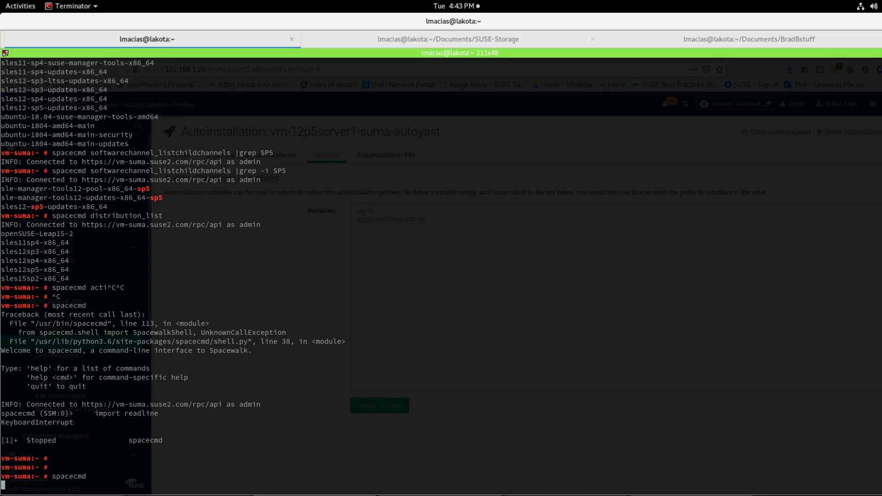
type("acti")
key("Tab")
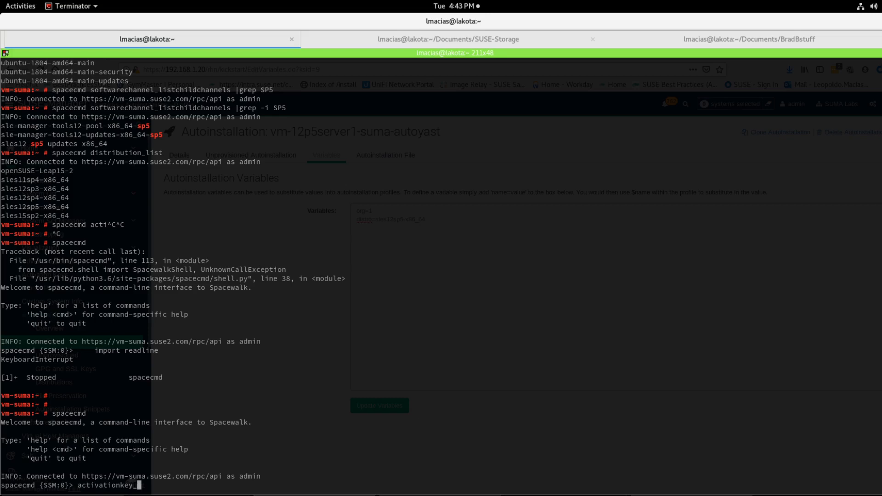
key("Tab")
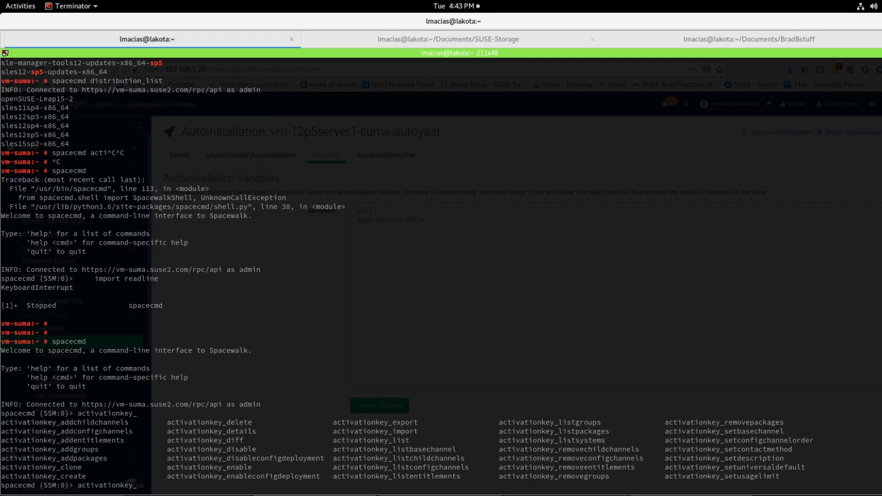
type("list")
key("Return")
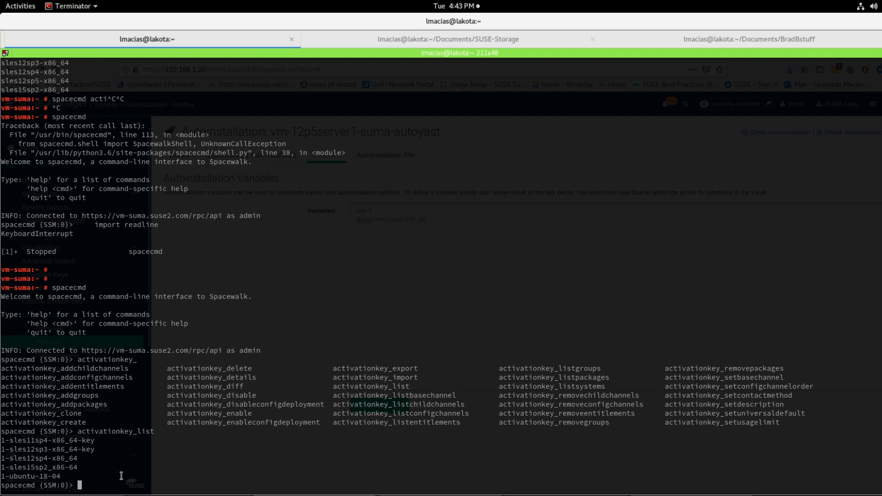
Step: Save the profile's autoinstallation variables
key("alt+Tab")
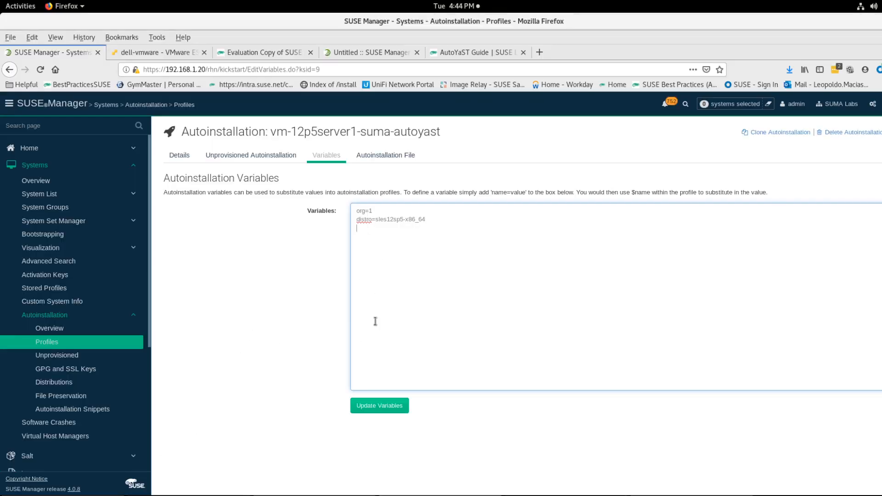
left_click(366, 405)
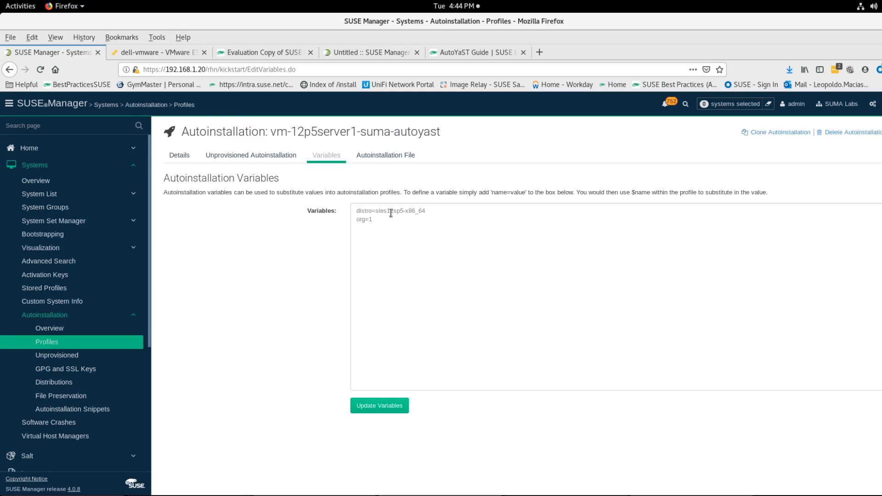
Step: Review the profile's details and its generated autoinstallation file from top to bottom
left_click(178, 158)
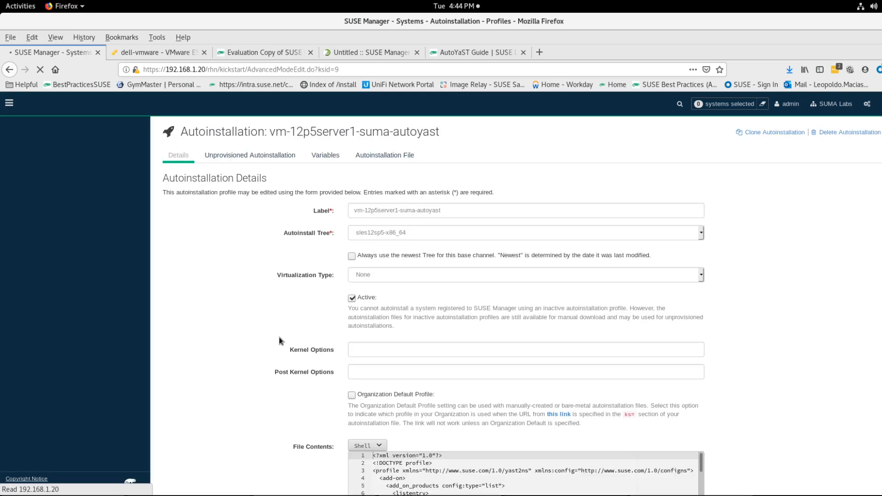
scroll(275, 375, "down", 4)
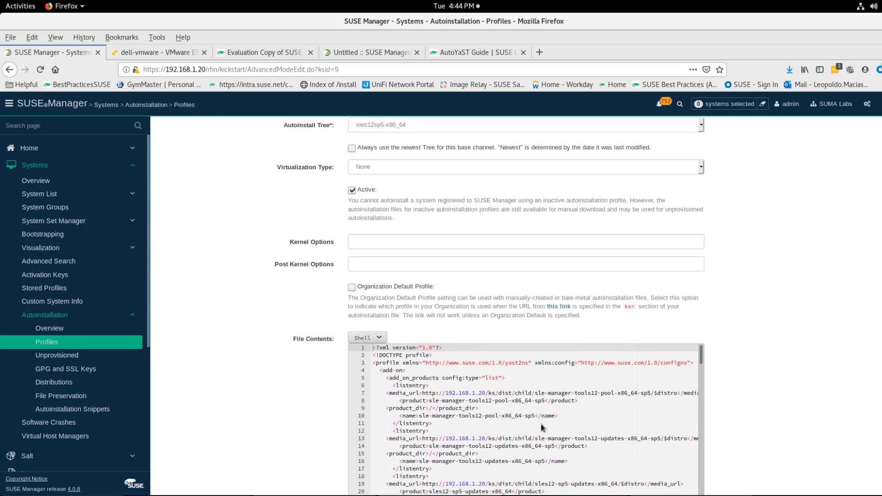
scroll(569, 415, "down", 2)
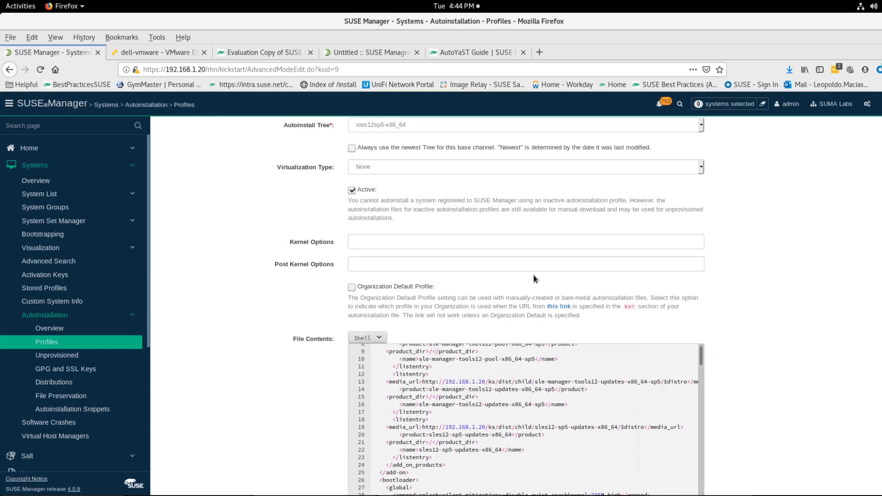
scroll(533, 274, "up", 4)
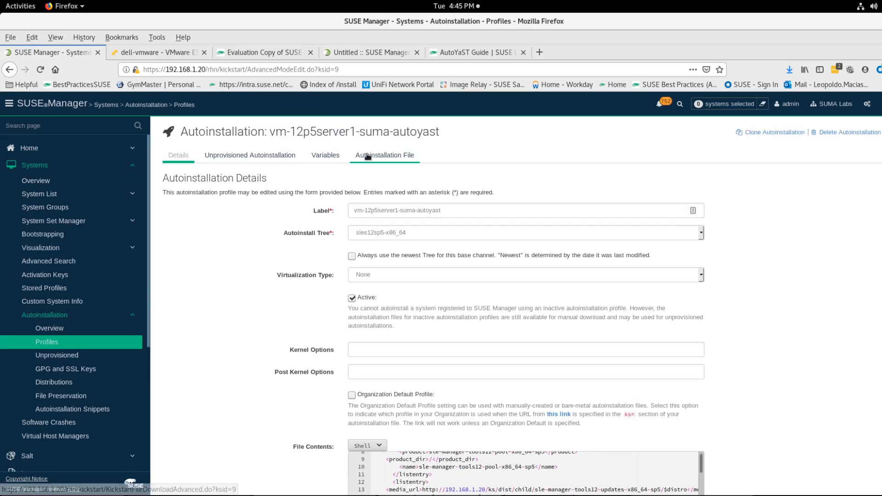
left_click(368, 157)
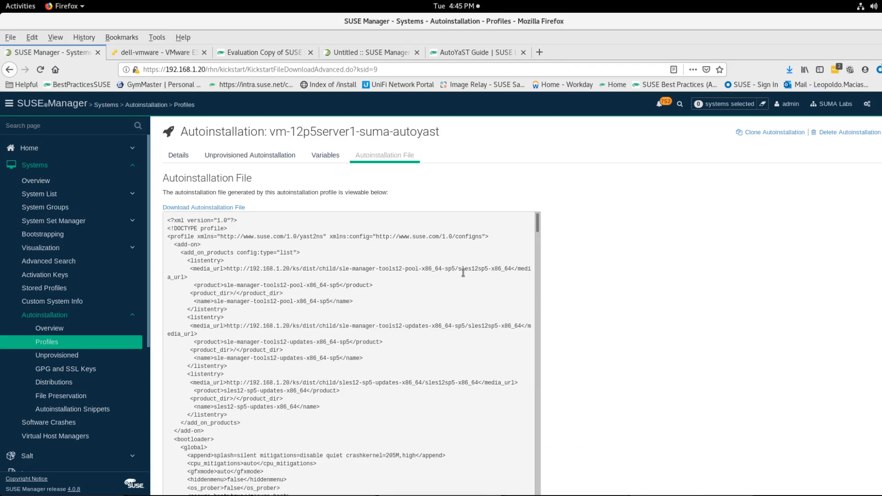
left_click_drag(458, 269, 511, 270)
scroll(438, 289, "down", 7)
scroll(437, 286, "down", 5)
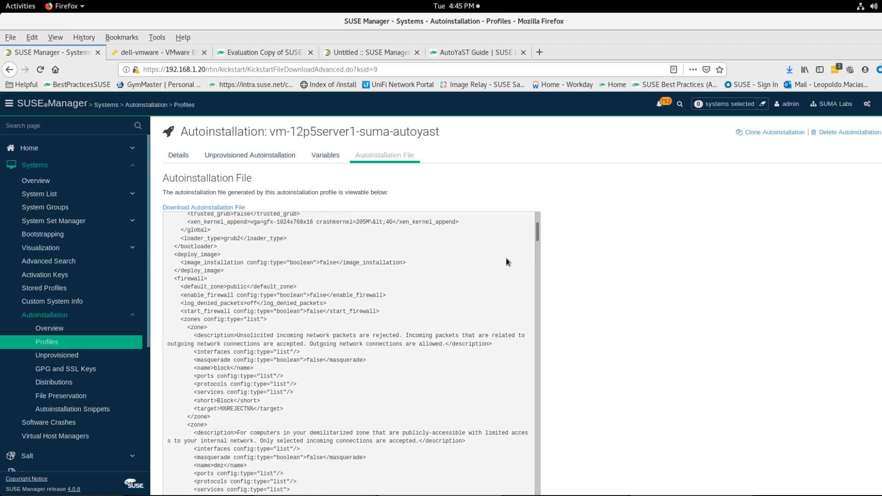
left_click_drag(538, 236, 537, 250)
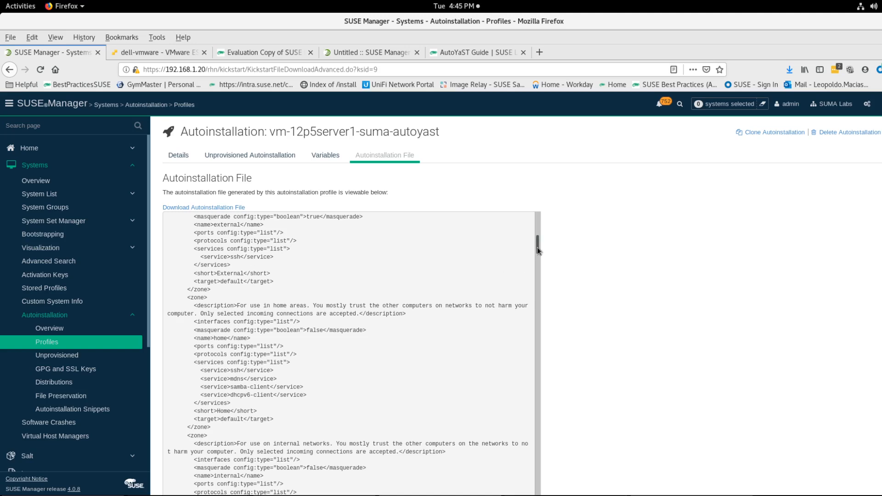
left_click_drag(536, 250, 517, 448)
scroll(517, 448, "down", 15)
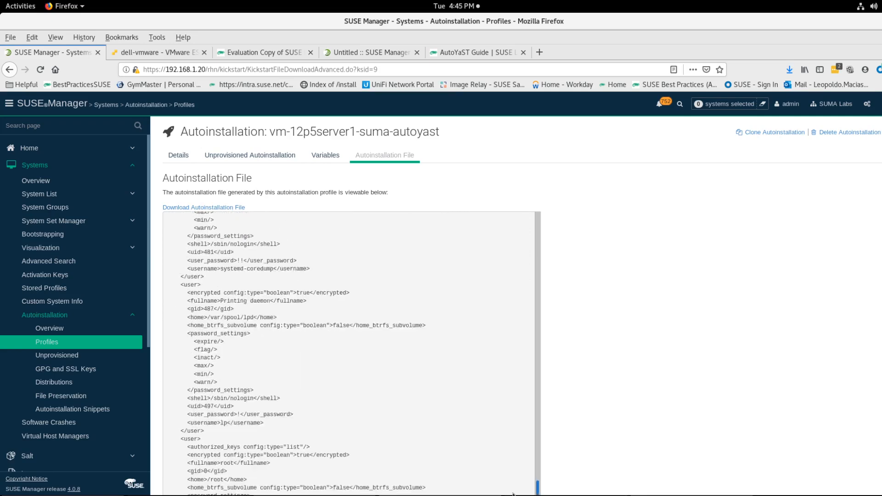
scroll(561, 378, "down", 3)
left_click_drag(538, 381, 533, 461)
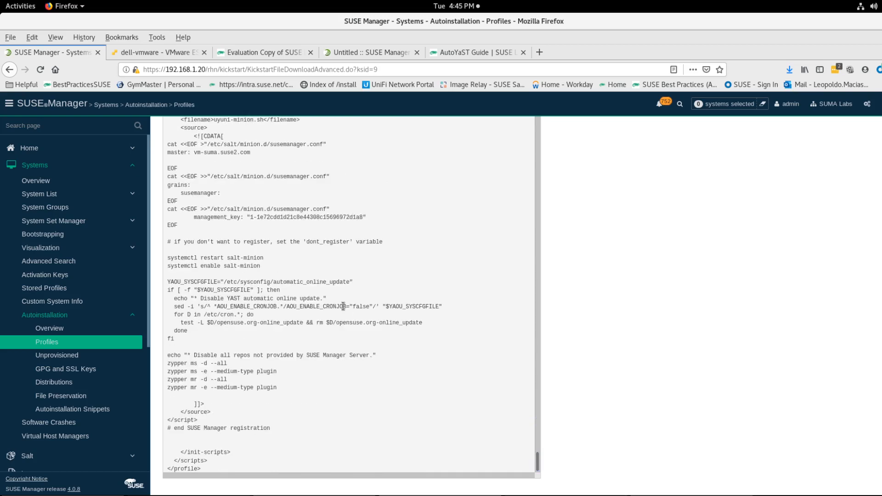
scroll(225, 281, "up", 3)
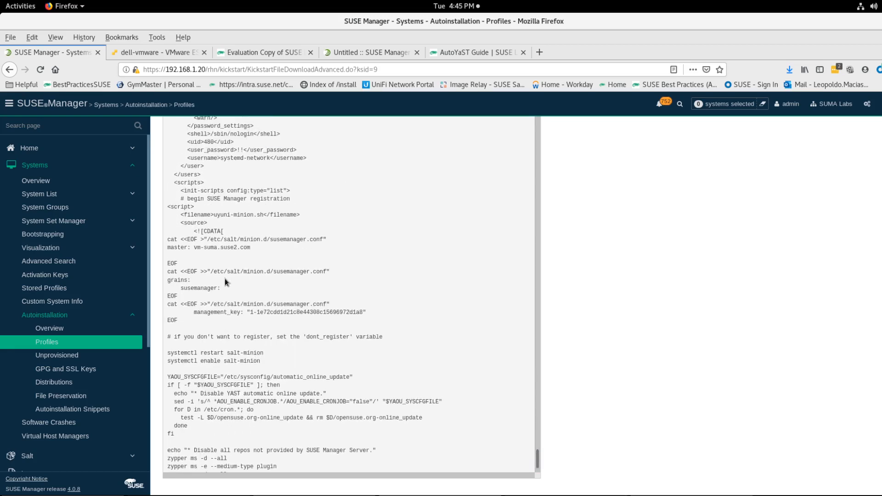
scroll(224, 278, "up", 1)
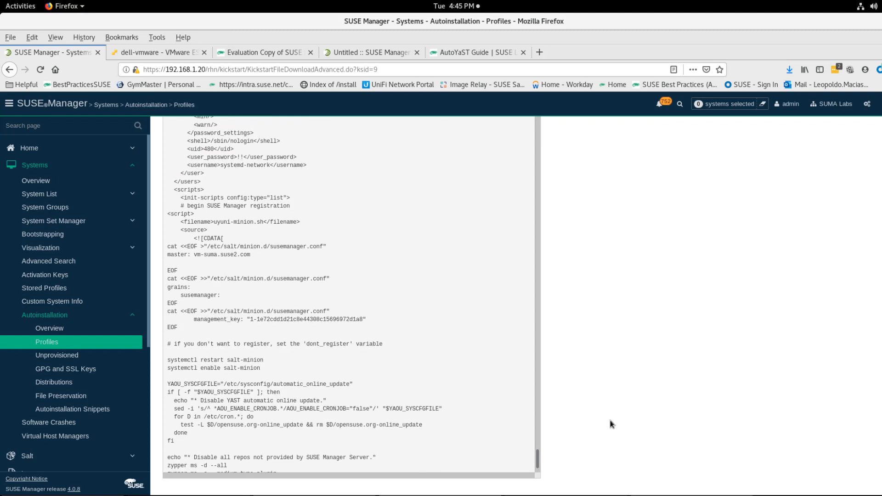
scroll(610, 420, "up", 4)
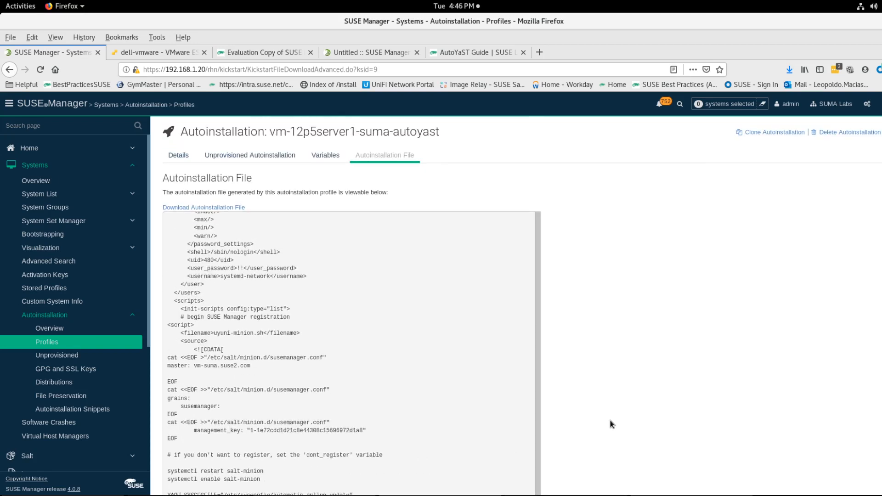
Step: Examine the scripts section at the end of the profile's file contents on the details page
left_click(178, 158)
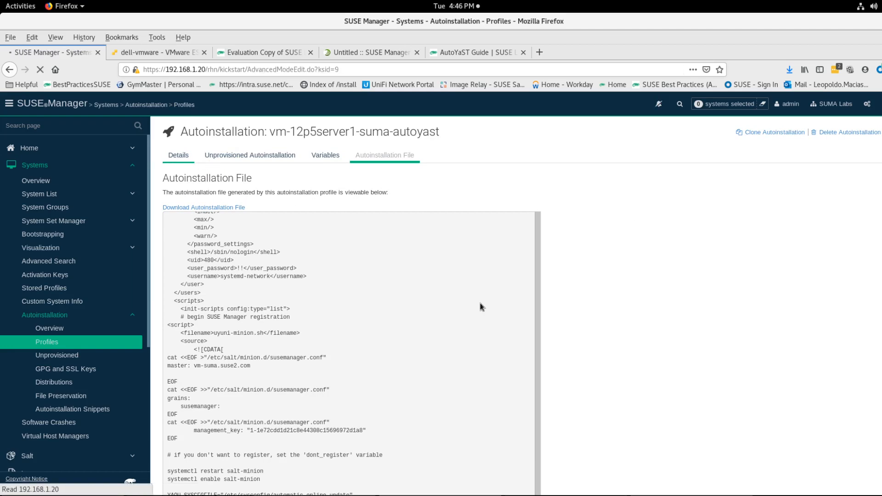
scroll(825, 320, "down", 5)
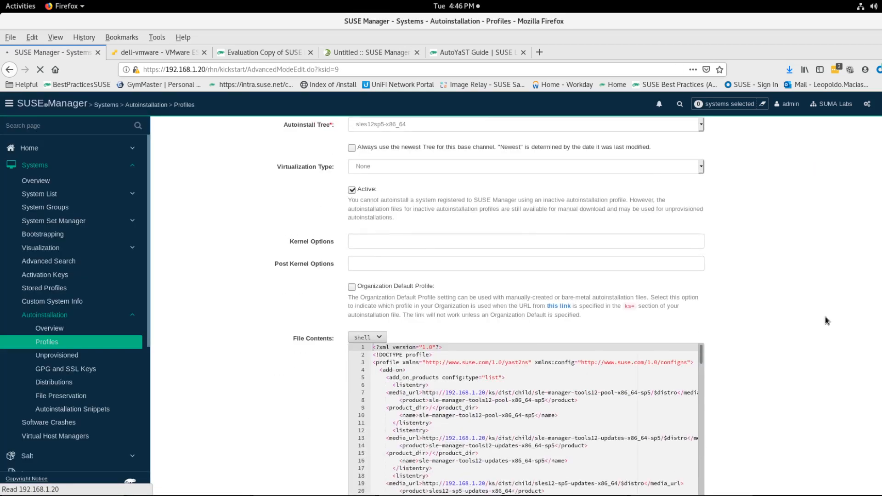
scroll(825, 317, "down", 2)
left_click_drag(704, 227, 707, 382)
left_click_drag(383, 342, 448, 362)
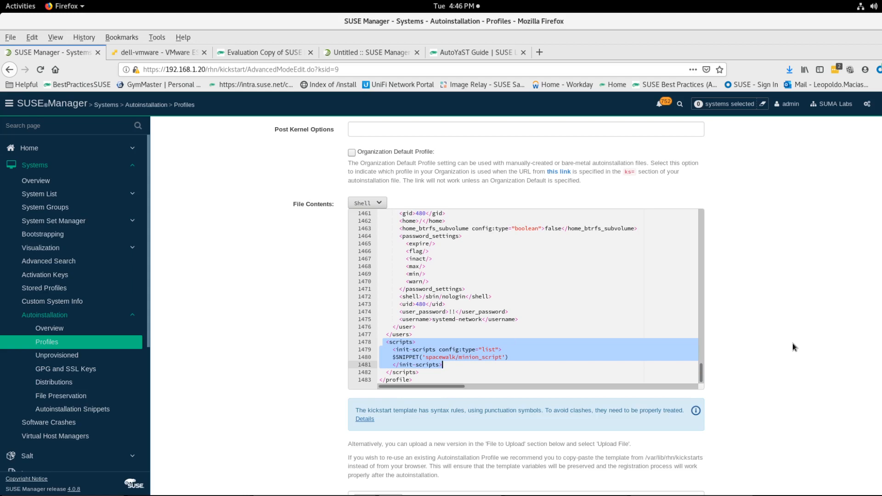
scroll(793, 343, "up", 5)
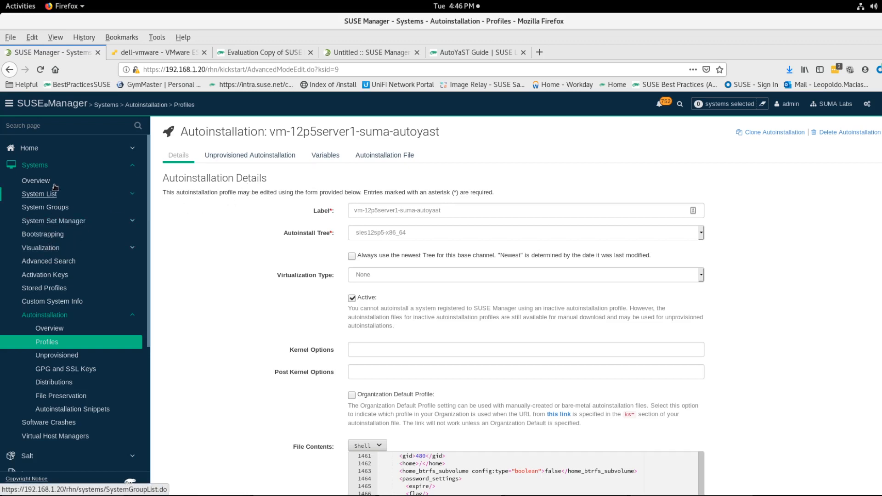
Step: Create a new activation key with description sles12sp5-x86_64 and the same text as its key
left_click(50, 274)
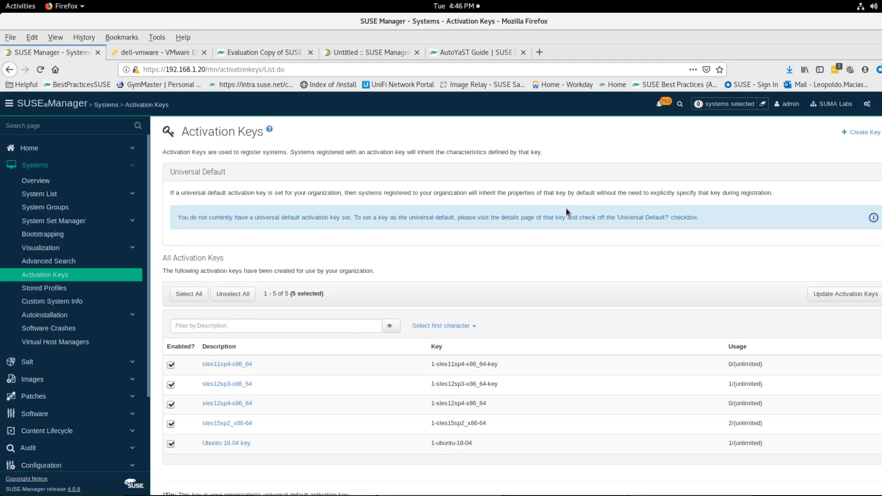
left_click(861, 132)
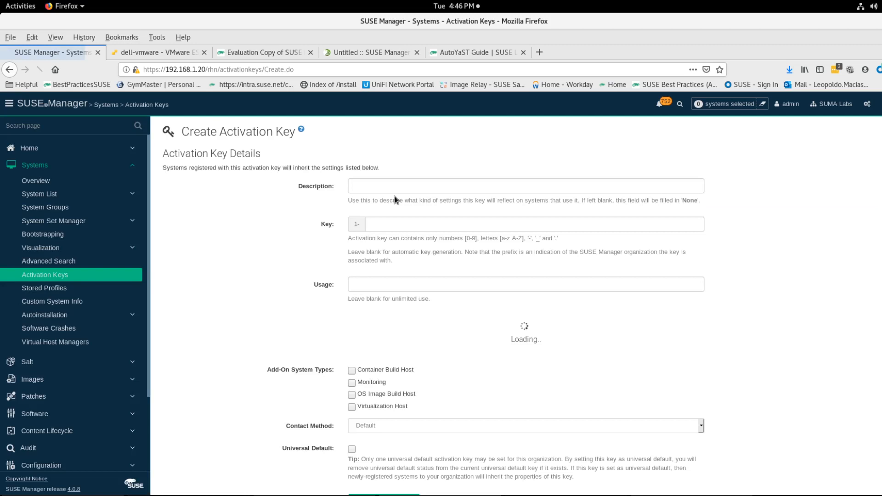
left_click(394, 188)
type("sles")
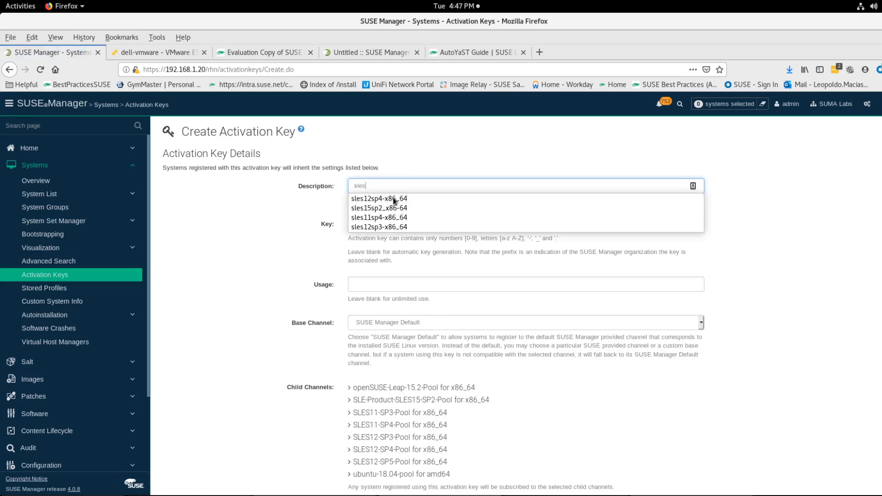
left_click(394, 198)
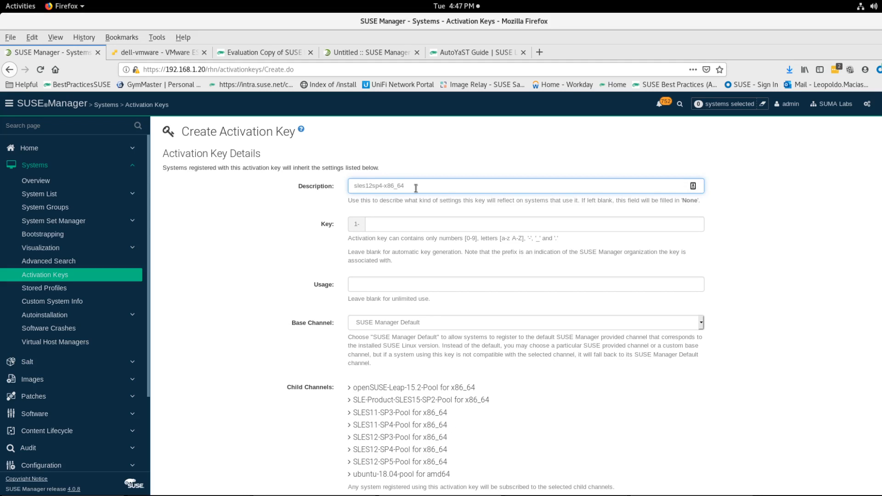
key("Left")
key("Left")
key("Left")
key("Left")
key("Left")
key("Left")
key("Left")
key("BackSpace")
type("5")
triple_click(406, 185)
key("ctrl+c")
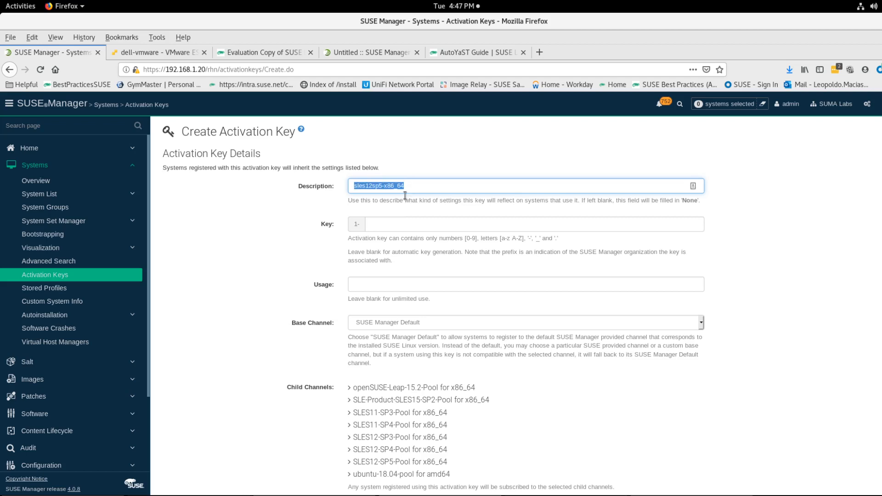
left_click(401, 225)
key("ctrl+v")
Step: Set the key's base channel to SLES12-SP5-Pool for x86_64 and create the activation key
scroll(395, 243, "down", 2)
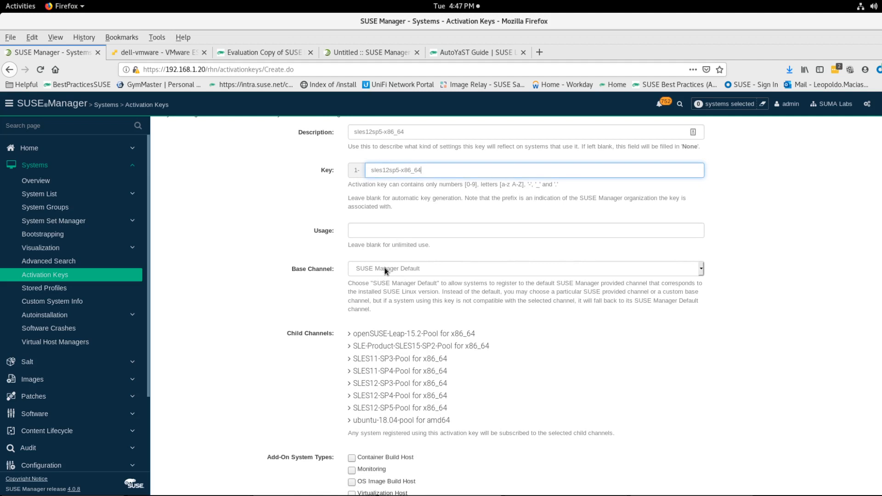
left_click(413, 271)
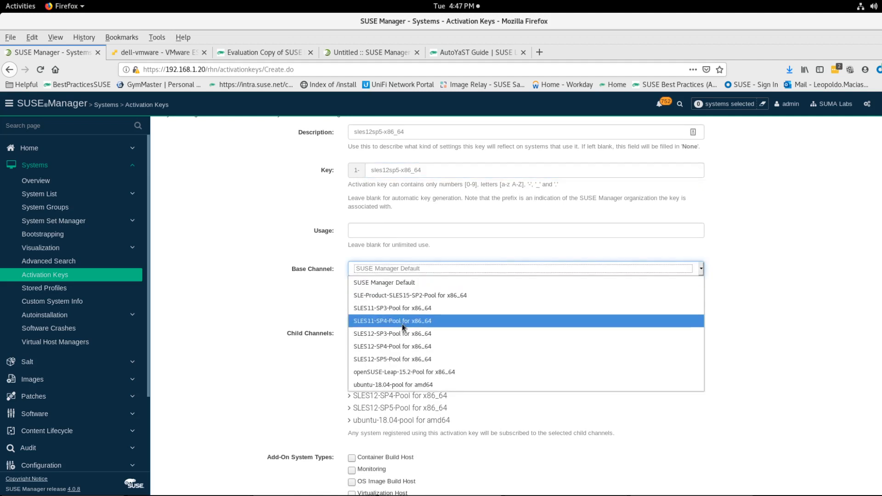
left_click(393, 360)
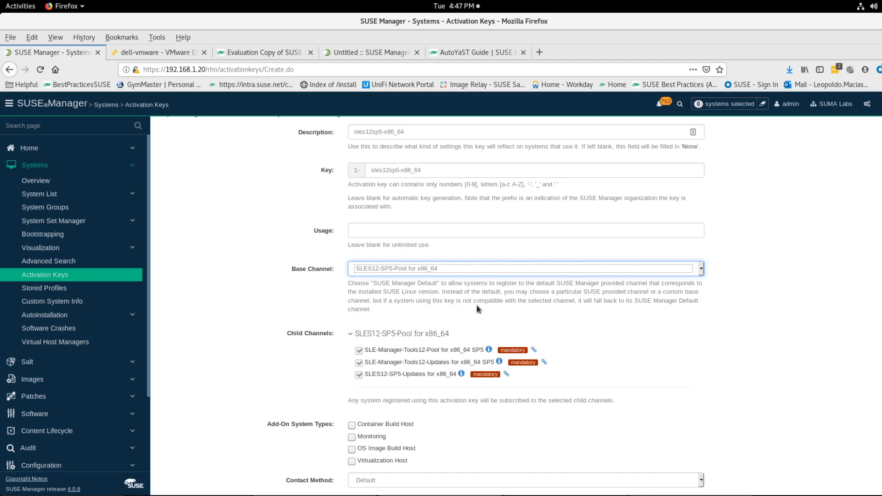
scroll(478, 310, "down", 1)
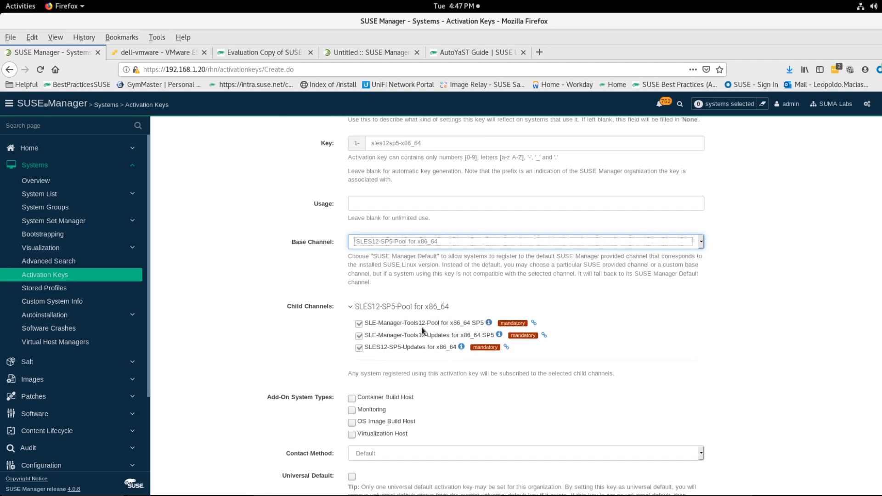
scroll(393, 330, "down", 2)
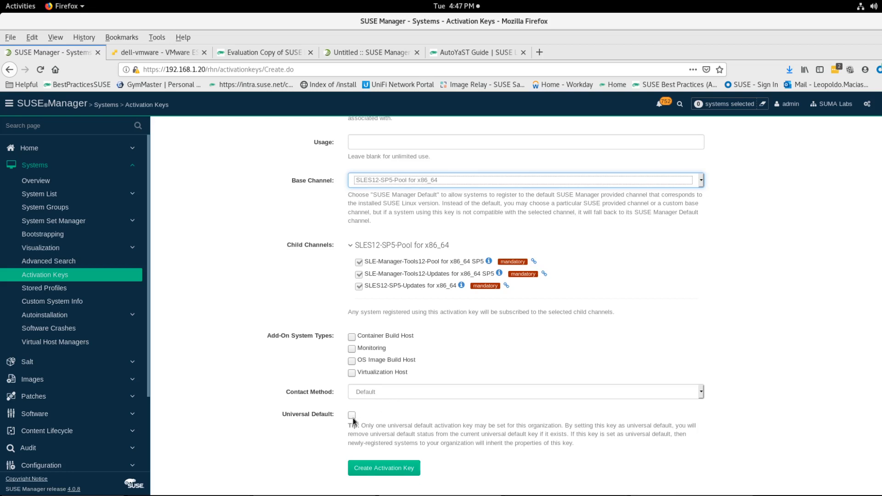
left_click(363, 468)
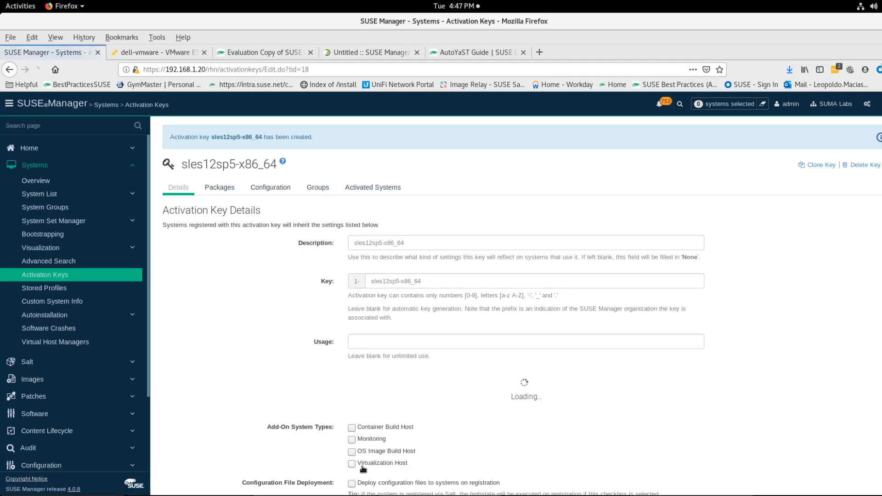
Step: Enable deploying configuration files to systems on registration and update the activation key
scroll(282, 329, "down", 5)
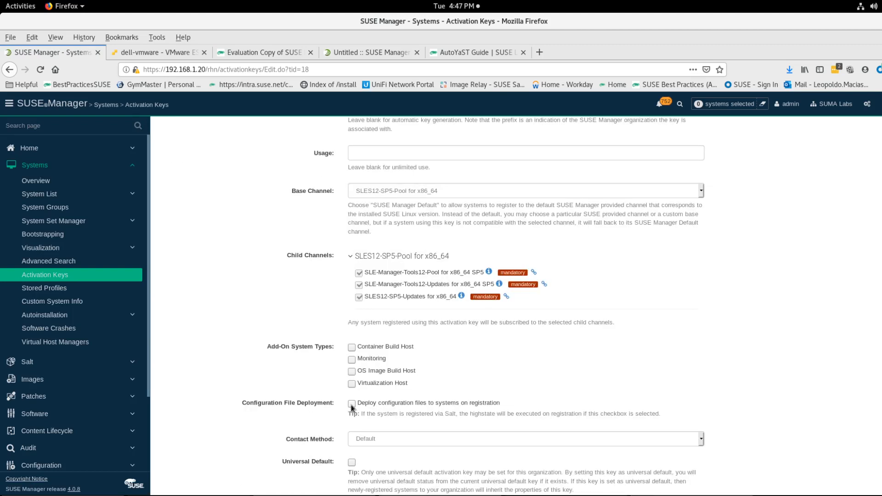
left_click(351, 404)
scroll(321, 415, "down", 1)
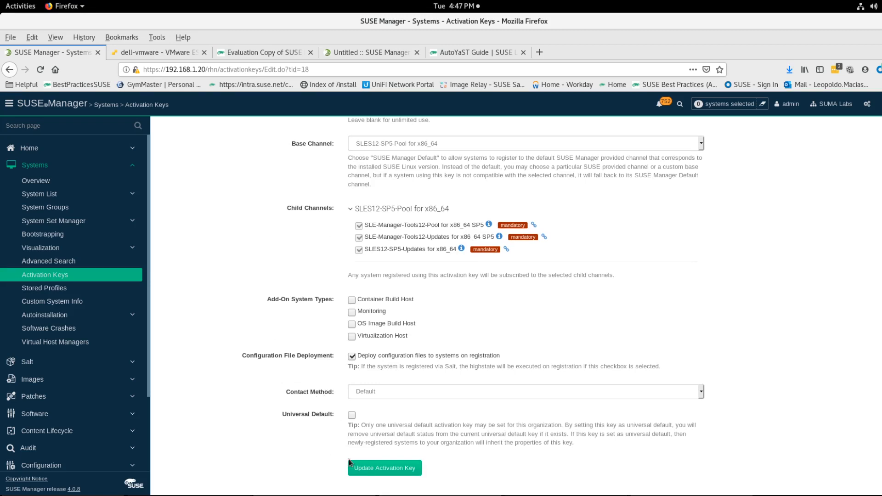
left_click(366, 469)
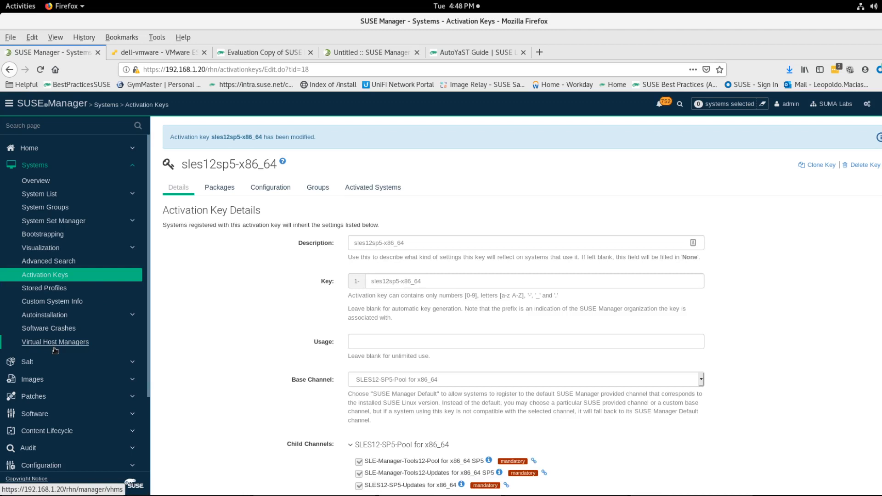
Step: Open the vm-12p5server1-suma-autoyast autoinstallation profile
scroll(60, 322, "down", 2)
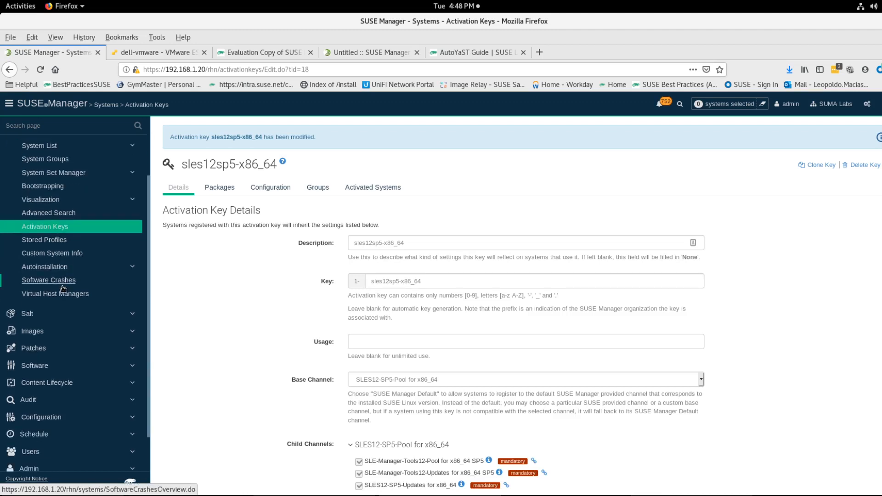
left_click(46, 267)
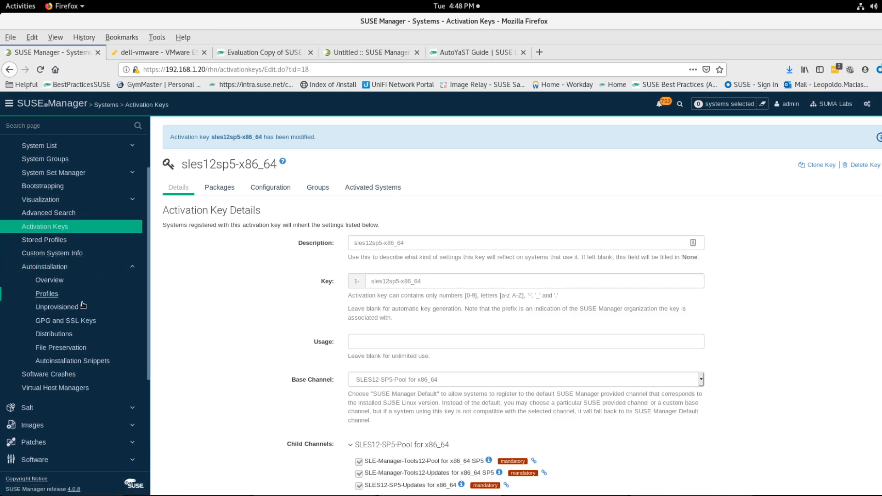
left_click(52, 294)
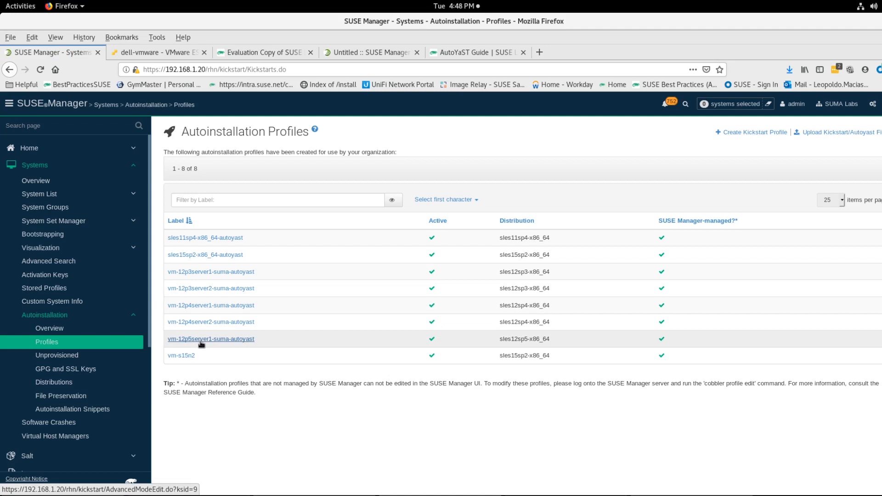
left_click(201, 343)
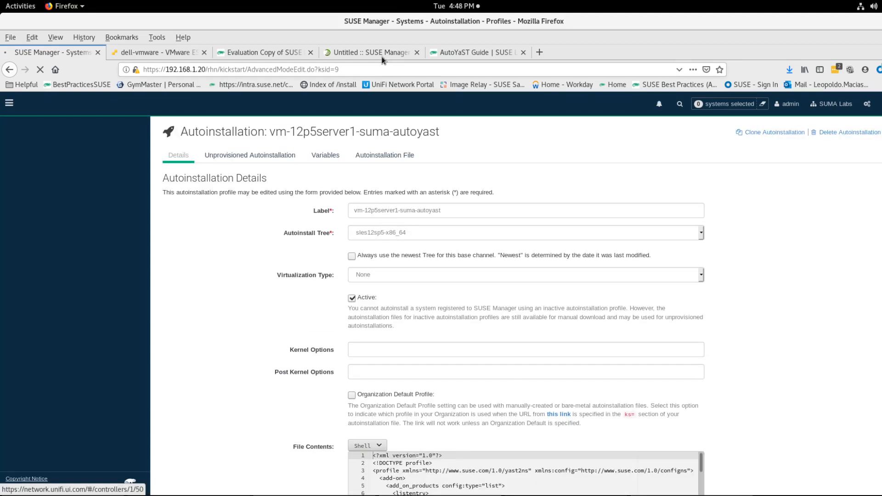
Step: Copy the registration_key variable name from the documentation's variables and snippets section
left_click(382, 56)
scroll(291, 277, "down", 2)
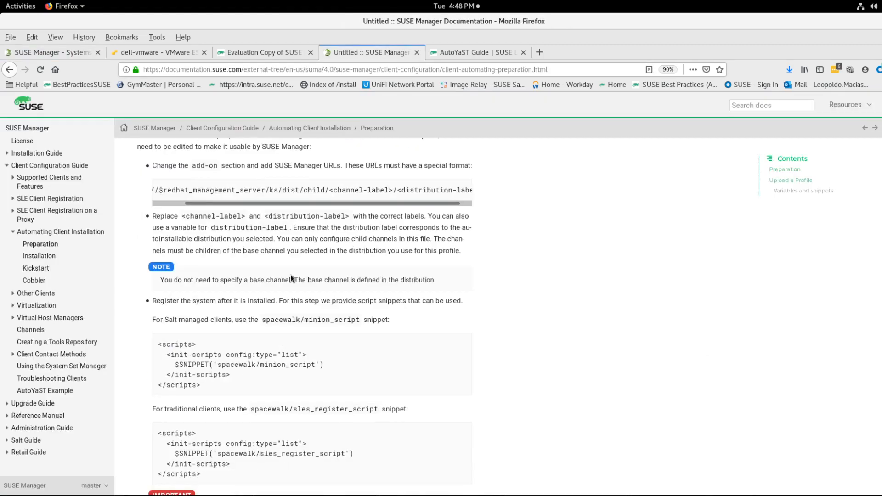
scroll(290, 275, "up", 3)
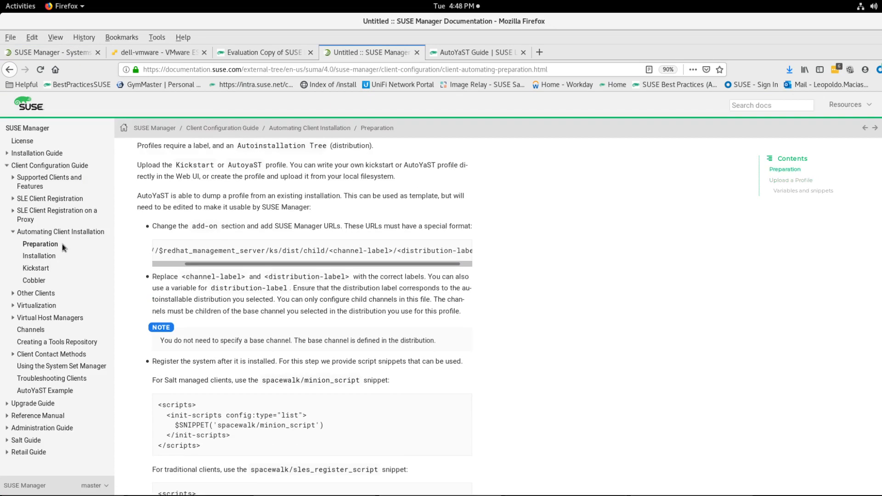
scroll(258, 294, "down", 10)
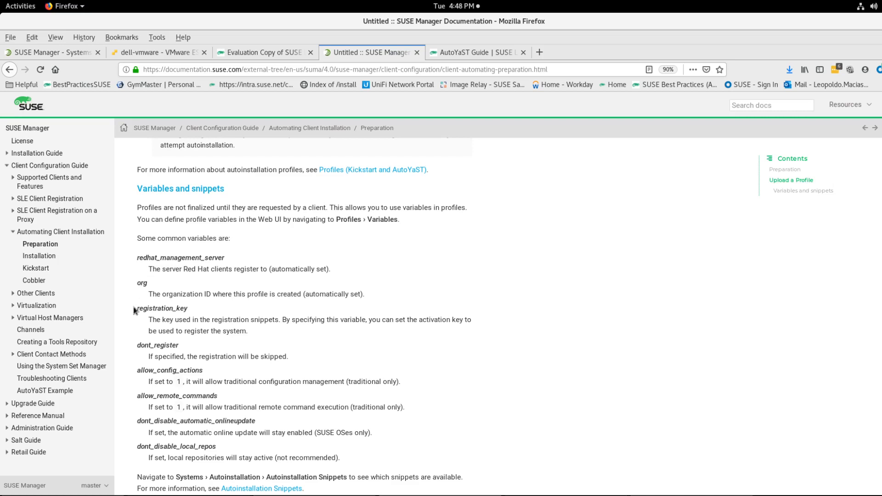
left_click_drag(137, 308, 187, 312)
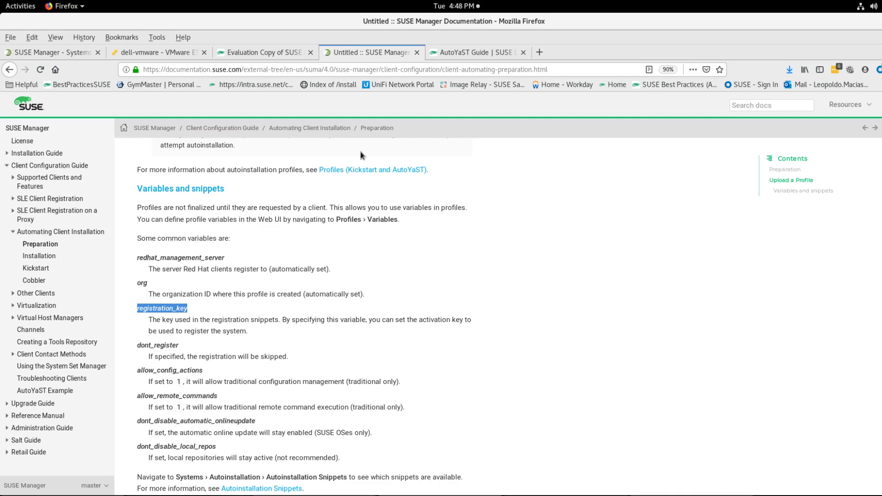
Step: Add a registration_key= line below org=1 in the profile's autoinstallation variables
left_click(433, 49)
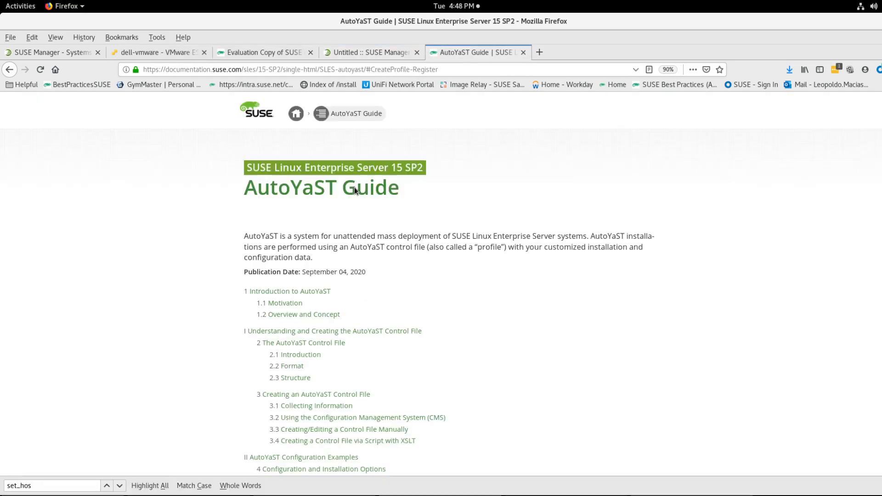
left_click(69, 52)
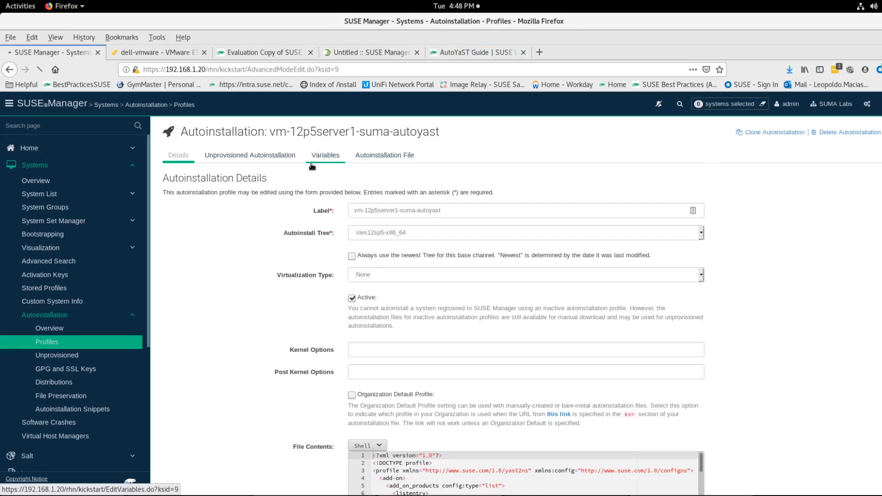
left_click(313, 165)
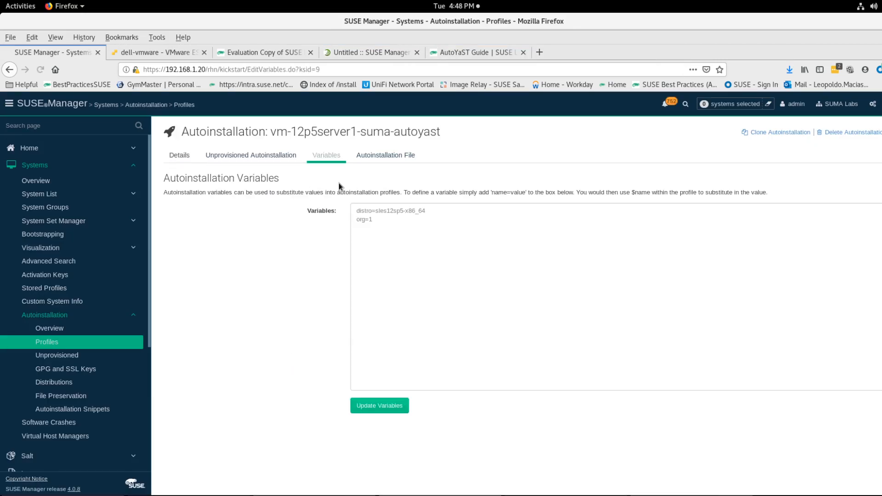
left_click(380, 219)
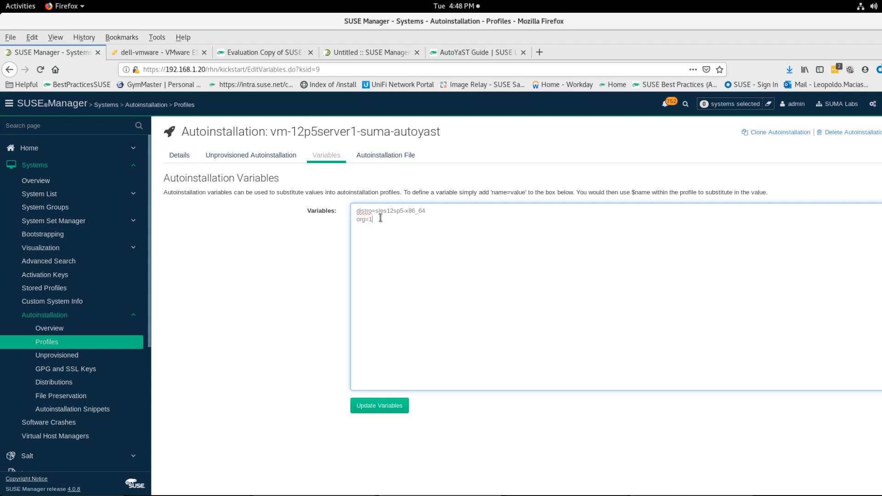
key("Return")
key("ctrl+v")
Step: Rerun activationkey_list in spacecmd and copy the key 1-sles12sp5-x86_64
key("alt+Tab")
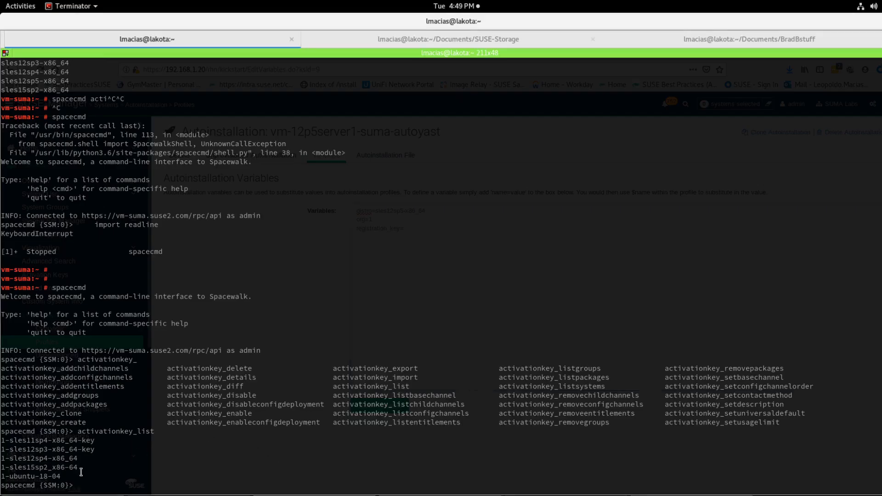
key("Up")
key("Return")
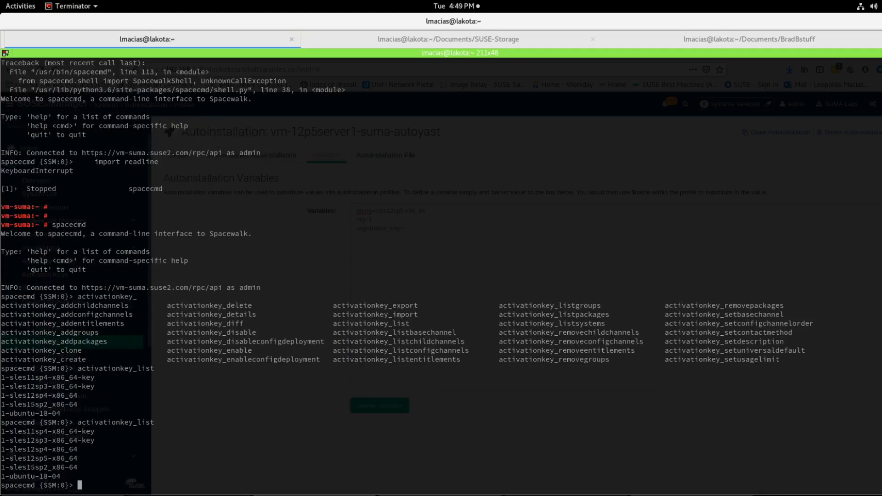
double_click(17, 458)
right_click(34, 461)
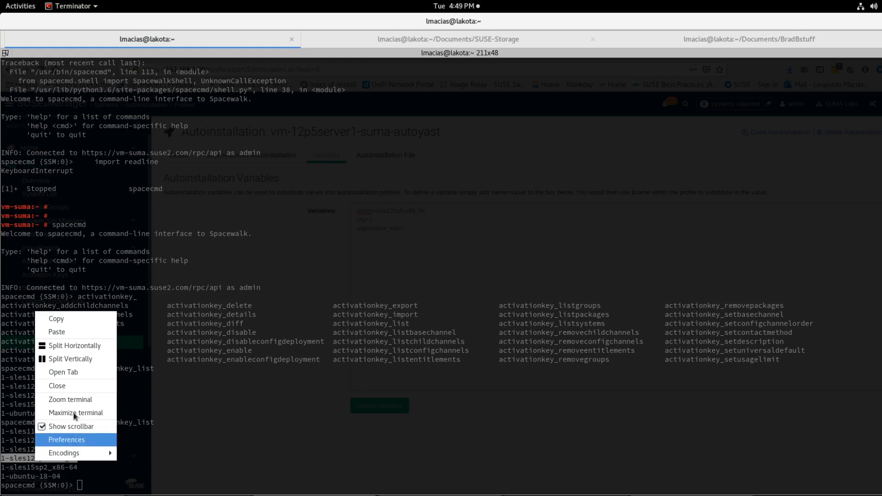
left_click(85, 336)
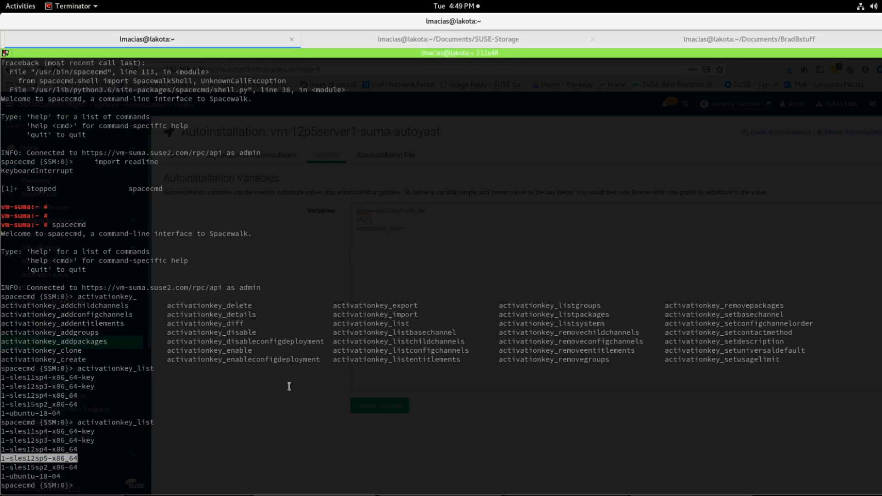
Step: Paste 1-sles12sp5-x86_64 as the registration_key value and update the variables
key("alt+Tab")
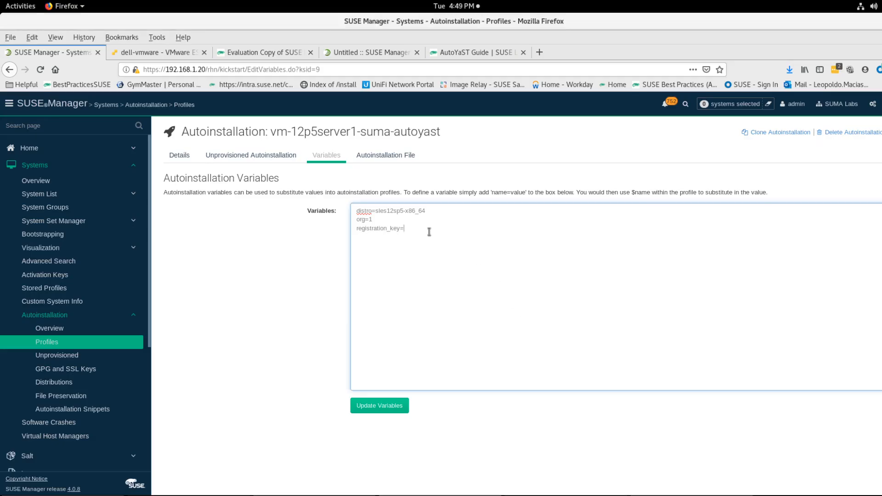
right_click(427, 231)
left_click(442, 278)
left_click(362, 412)
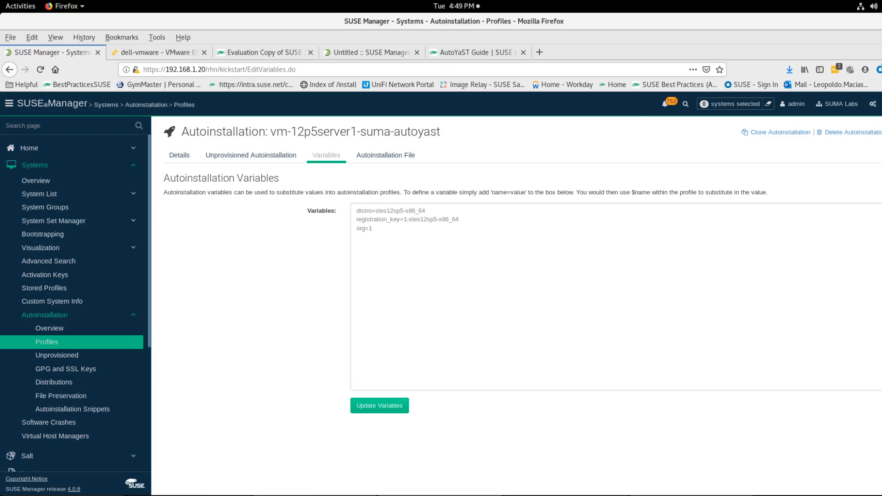
Step: Exit the spacecmd shell in the terminal
left_click(305, 495)
left_click(312, 419)
type("quit")
key("Return")
Step: Display the PXE boot menu file /srv/tftpboot/pxelinux.cfg/default
type("ca")
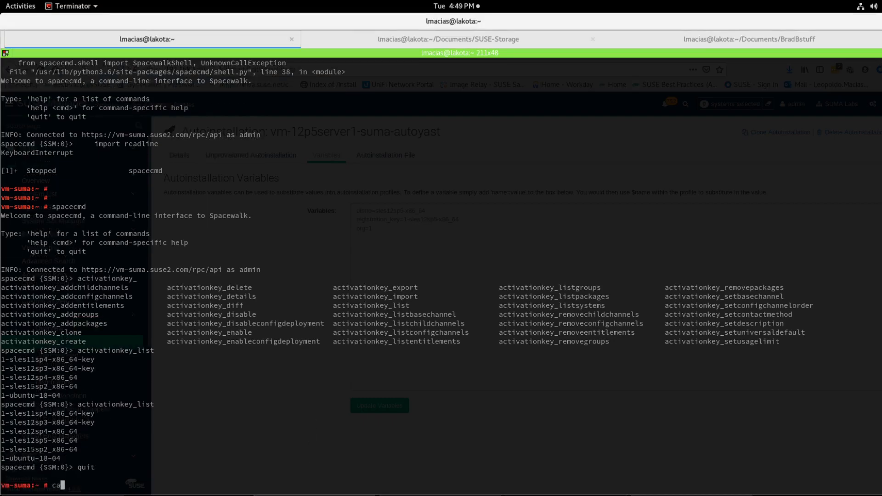
type("t /srv/tftpboot/pxelinux.")
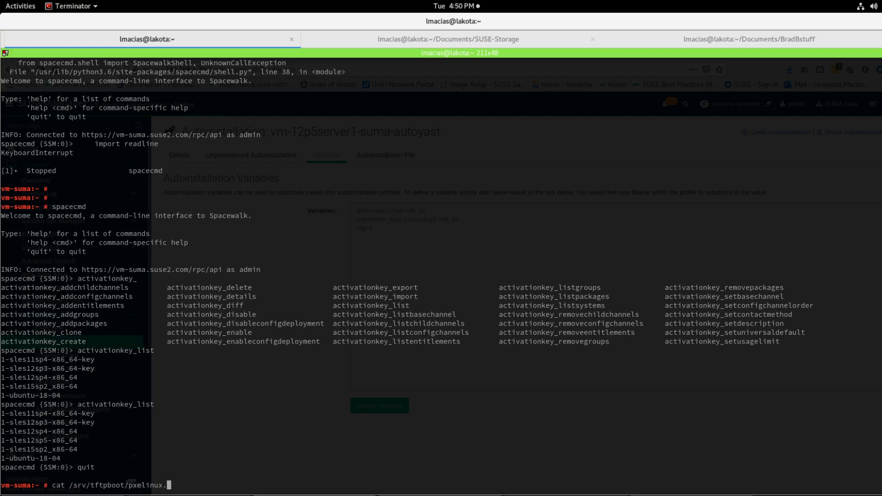
type("cfg/default")
key("Return")
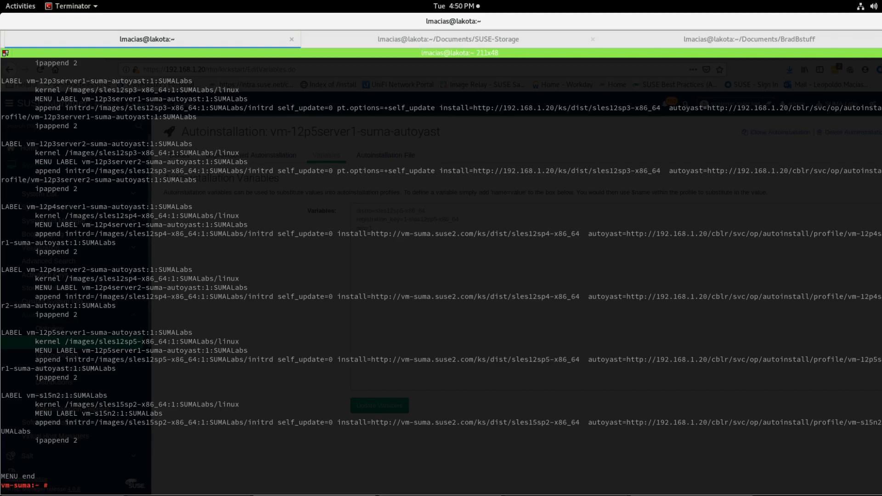
Step: Select the vm-12p5server1-suma-autoyast:1:SUMALabs label in the boot menu file and check the vm-s15n2 virtual machine in ESXi
double_click(70, 332)
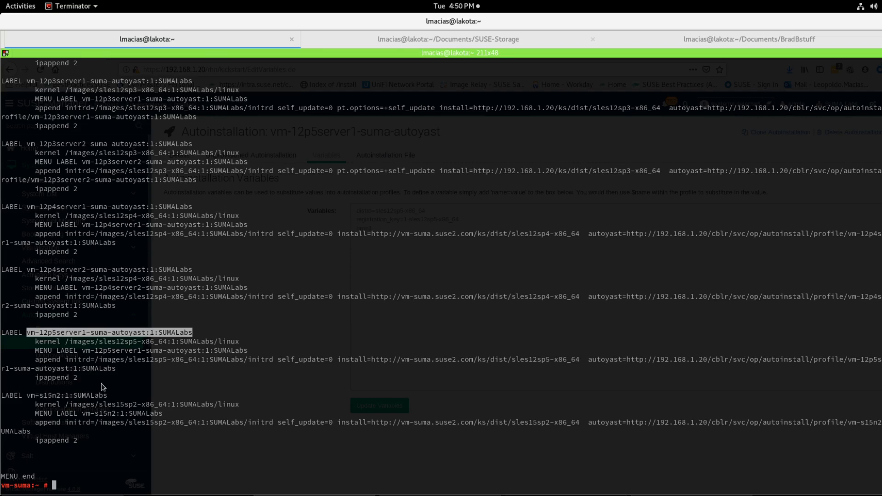
key("alt+Tab")
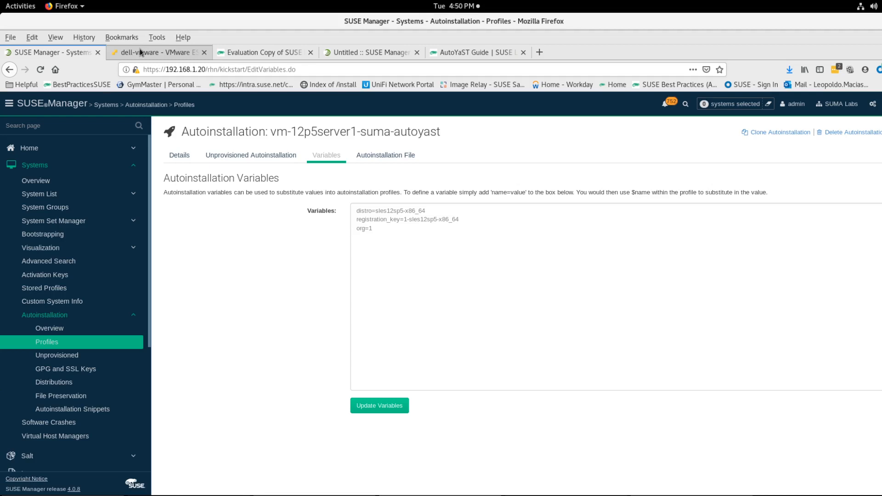
left_click(141, 54)
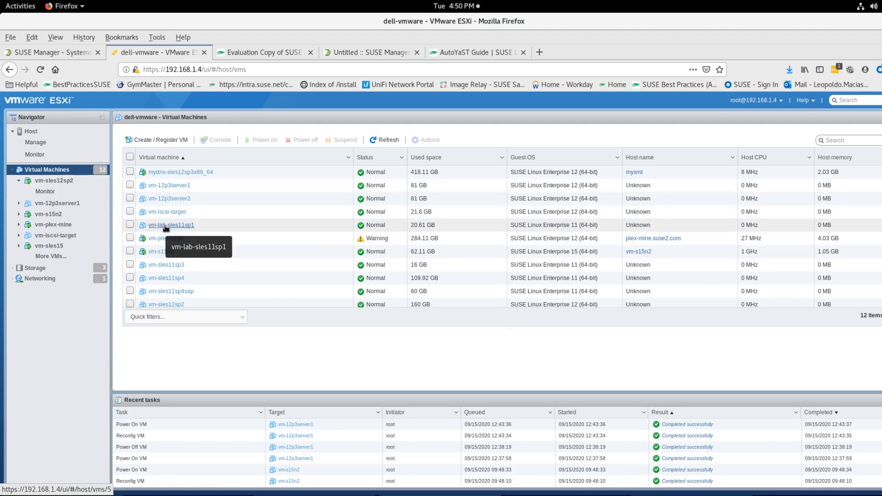
left_click(159, 253)
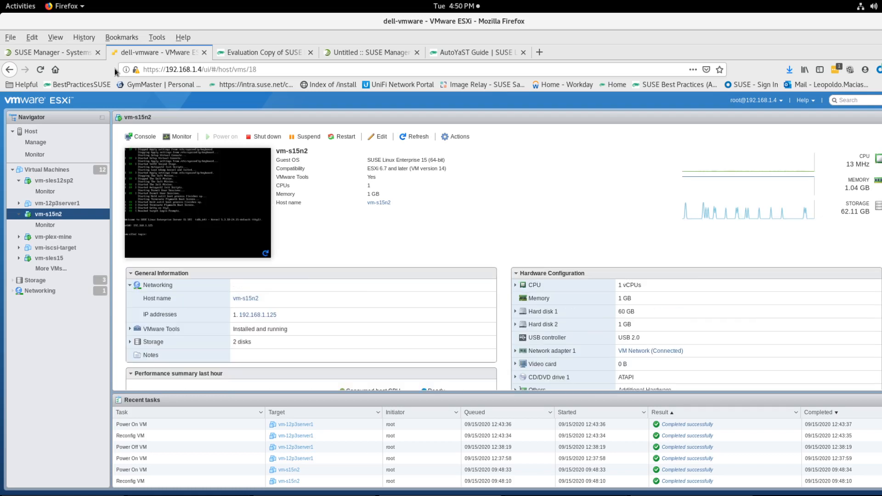
left_click(67, 55)
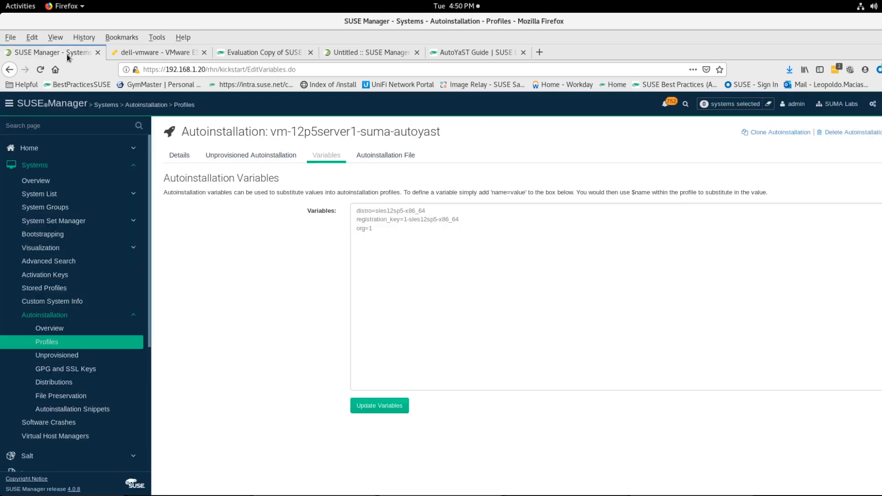
Step: Open the Schedule Autoinstallation page of the vm-sles15 system and review the available autoinstallation profiles and schedule time
left_click(63, 172)
left_click(64, 170)
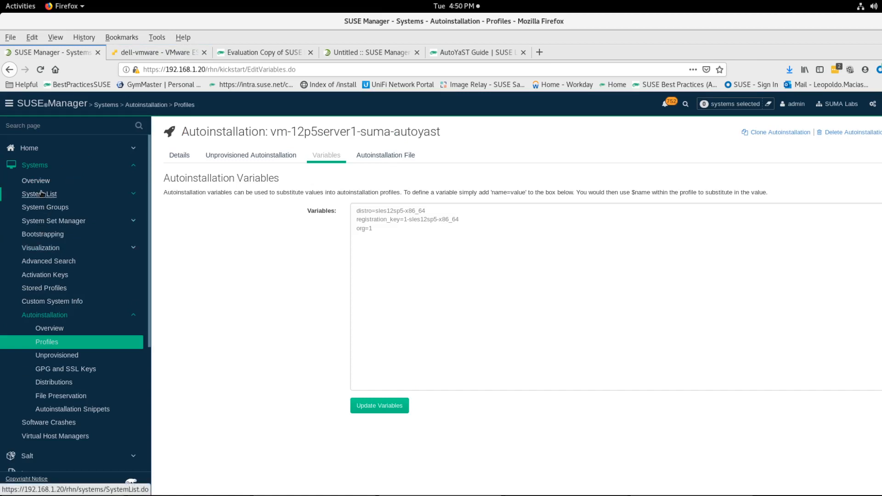
left_click(46, 197)
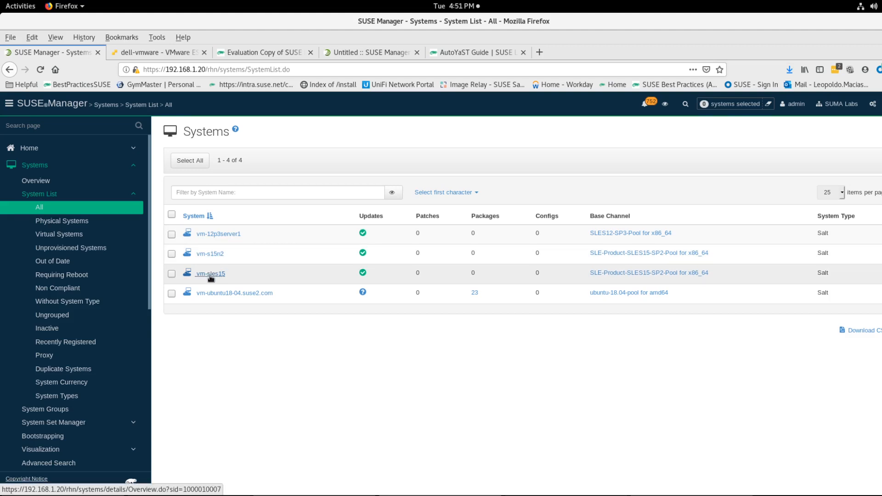
left_click(211, 274)
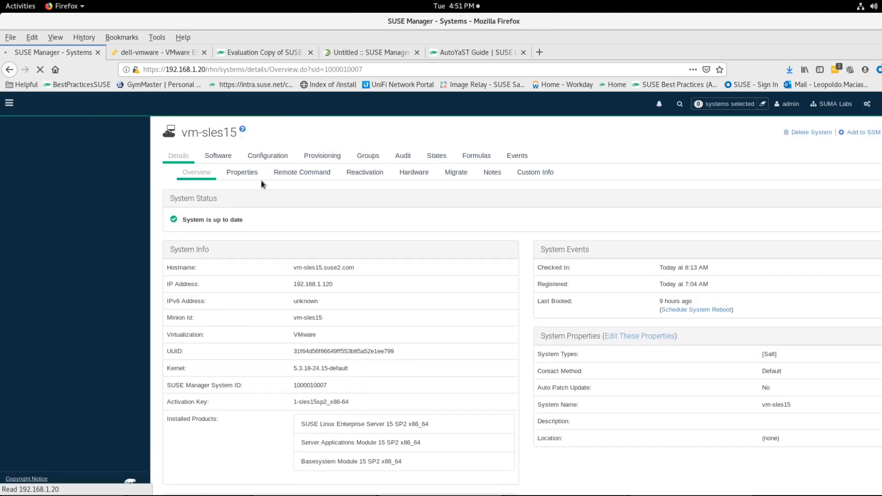
left_click(314, 160)
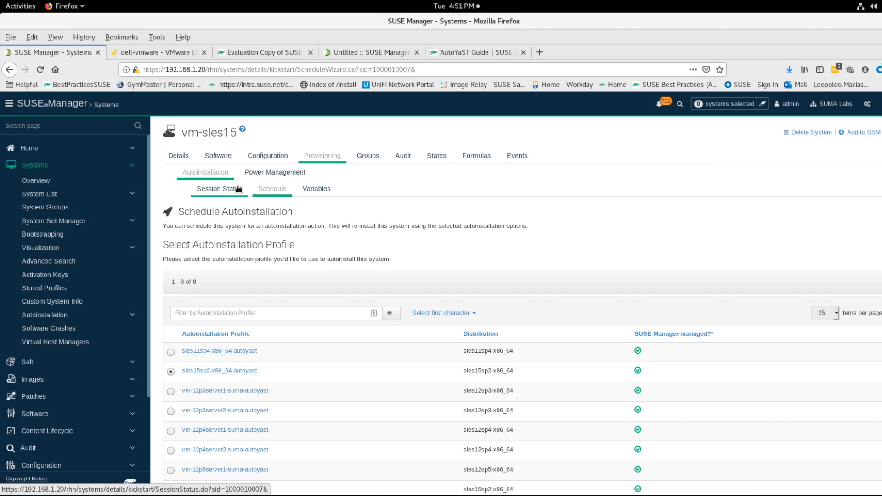
left_click(265, 192)
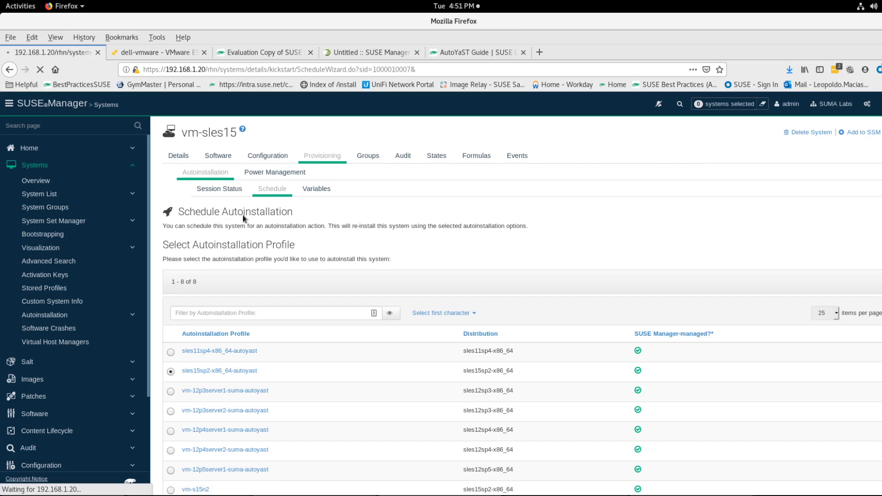
scroll(243, 215, "down", 3)
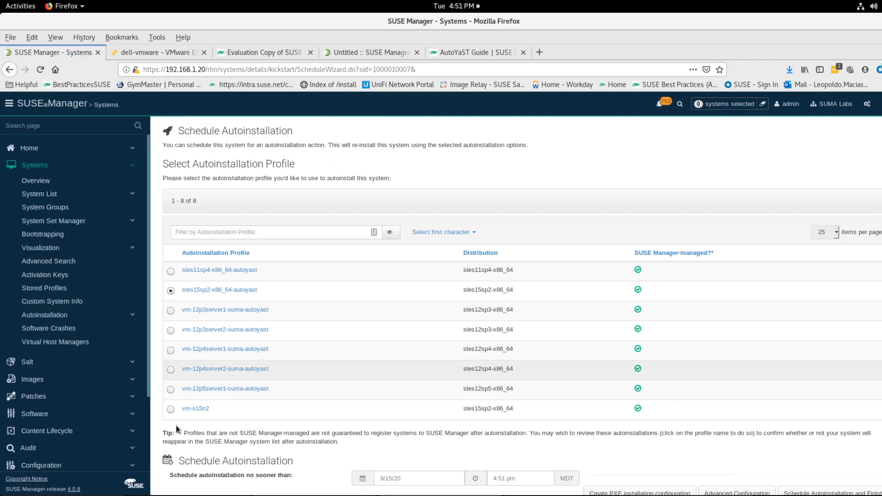
scroll(175, 425, "down", 1)
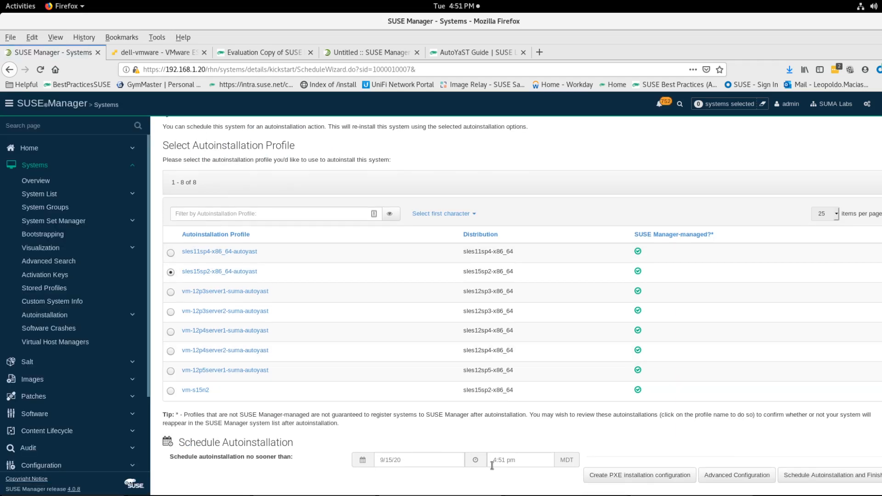
left_click(527, 461)
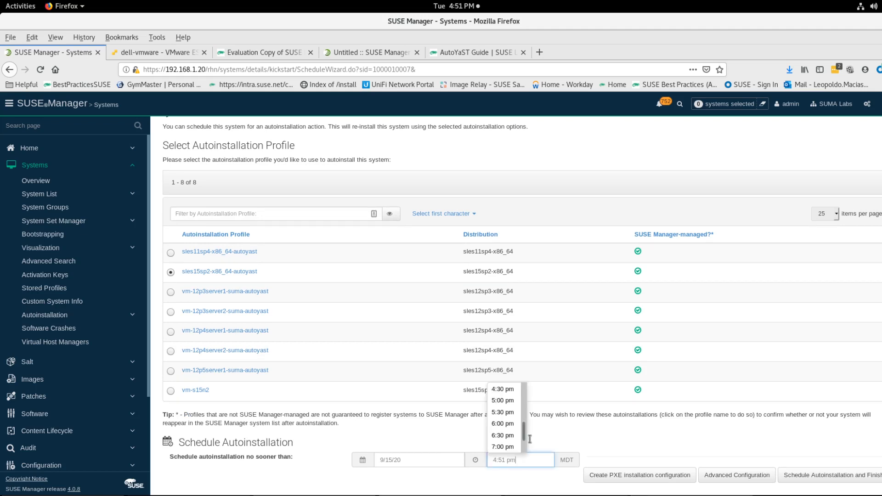
left_click(530, 439)
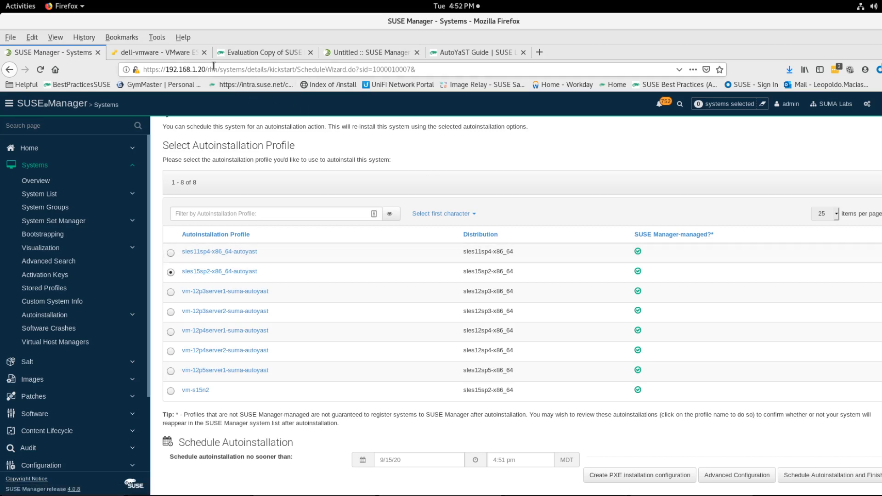
scroll(183, 286, "up", 3)
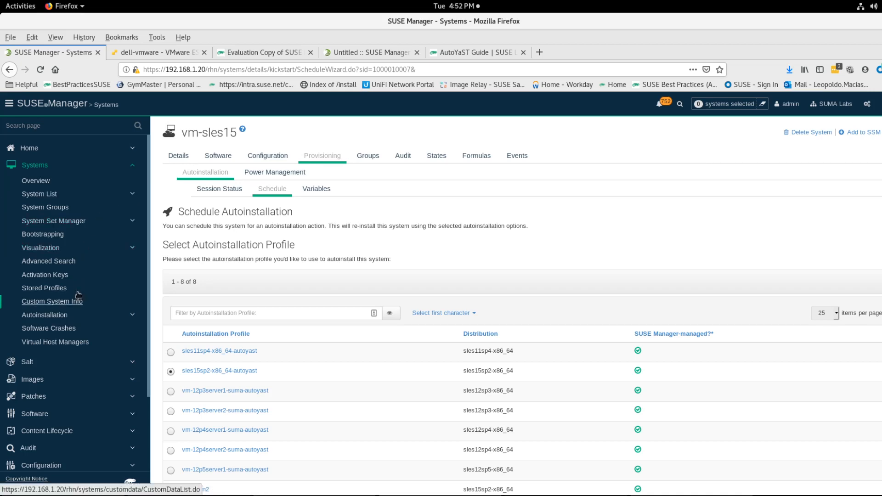
Step: Open the vm-12p3server2 virtual machine and its console from the ESXi virtual machine list
left_click(140, 54)
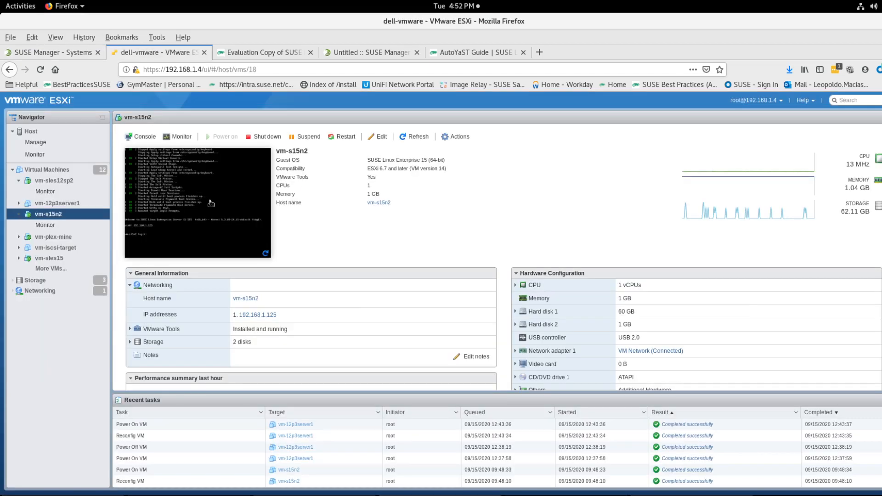
left_click(58, 170)
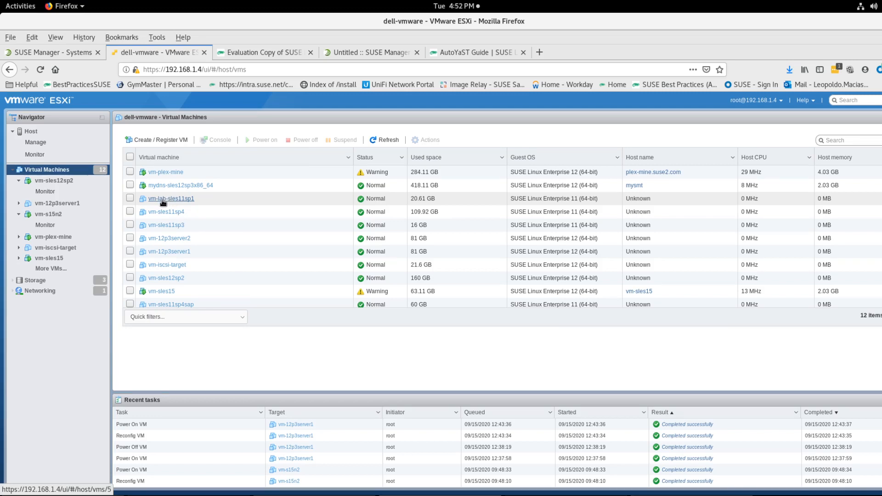
left_click(162, 200)
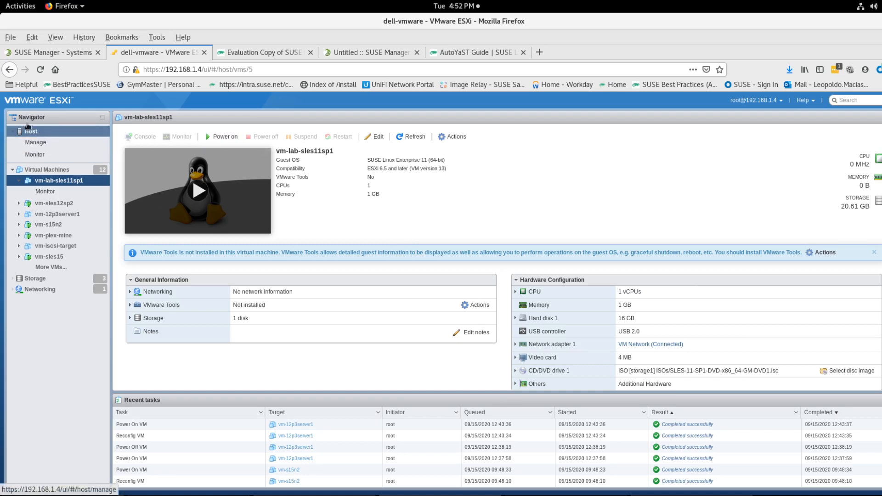
left_click(34, 173)
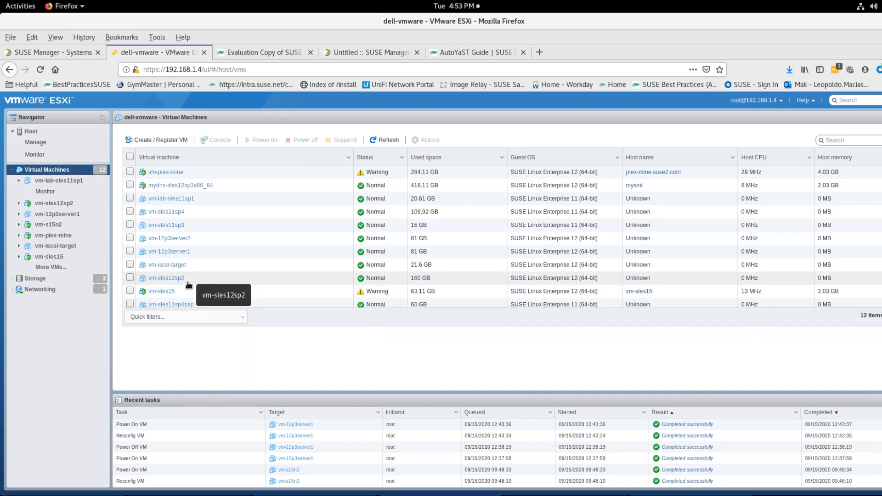
left_click(169, 238)
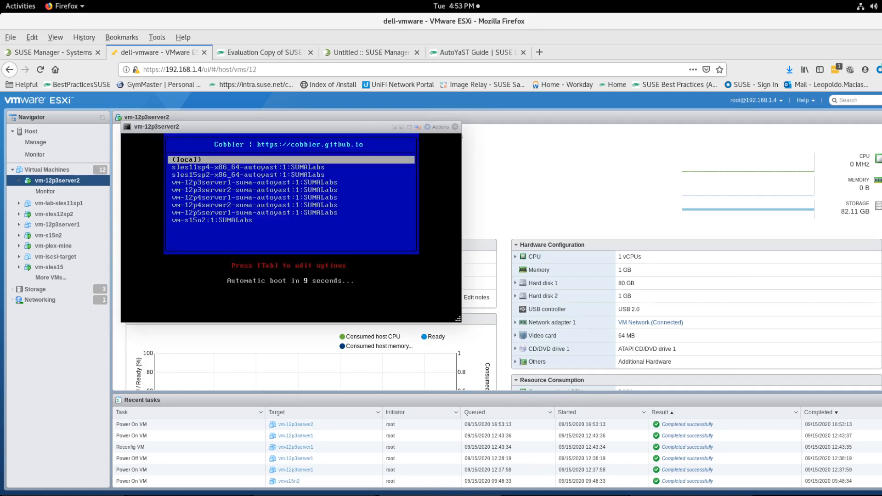
Step: Boot the vm-12p5server1-suma-autoyast:1:SUMALabs entry from the Cobbler PXE menu
key("Down")
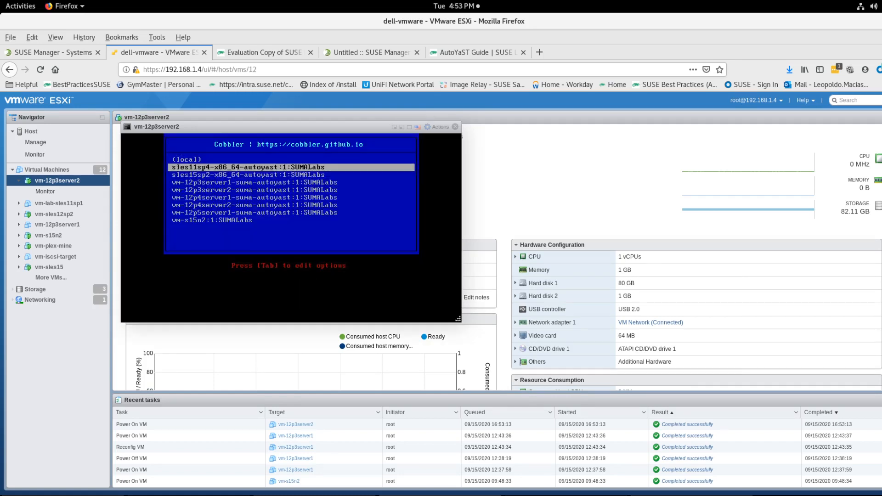
key("Down")
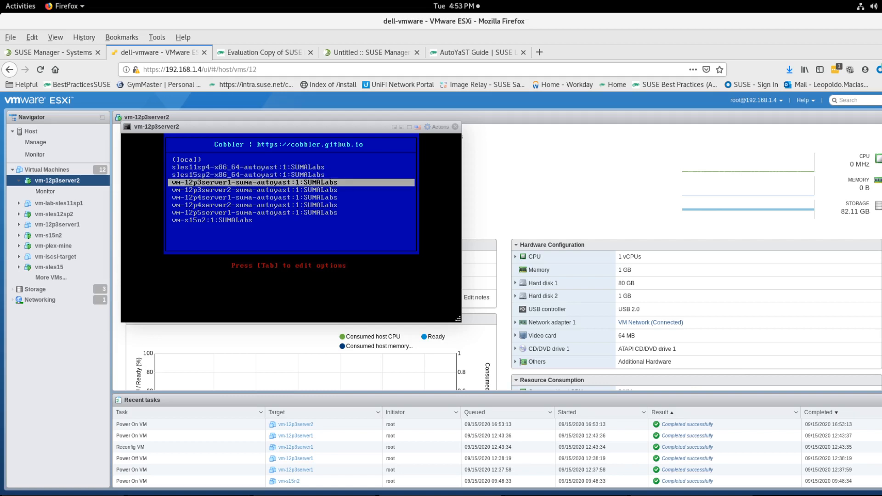
key("Down")
key("Down")
key("Down")
key("Down")
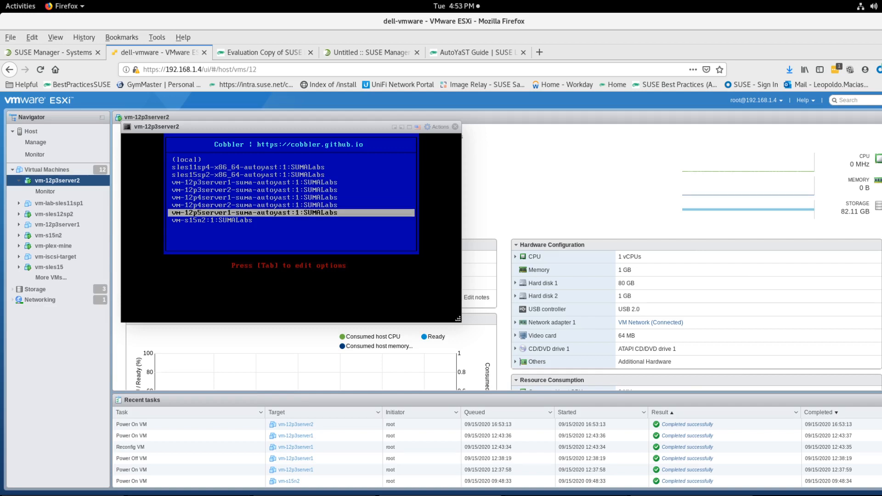
key("Return")
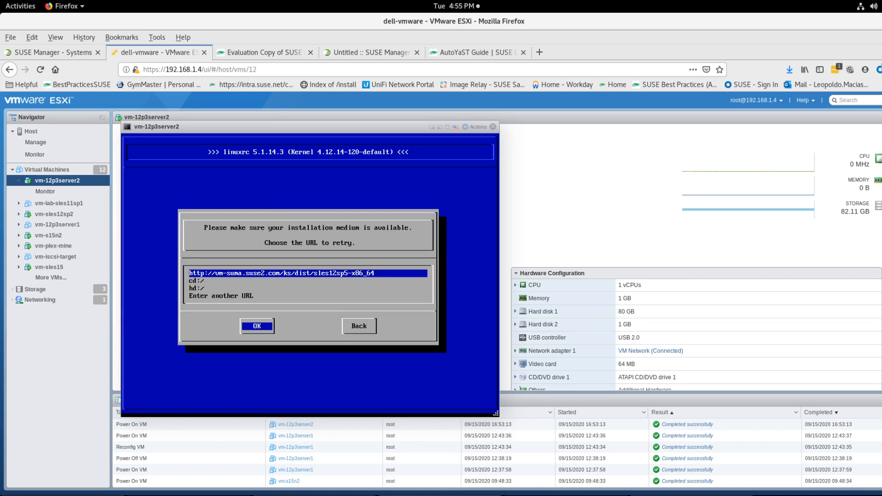
key("Down")
key("Down")
key("Down")
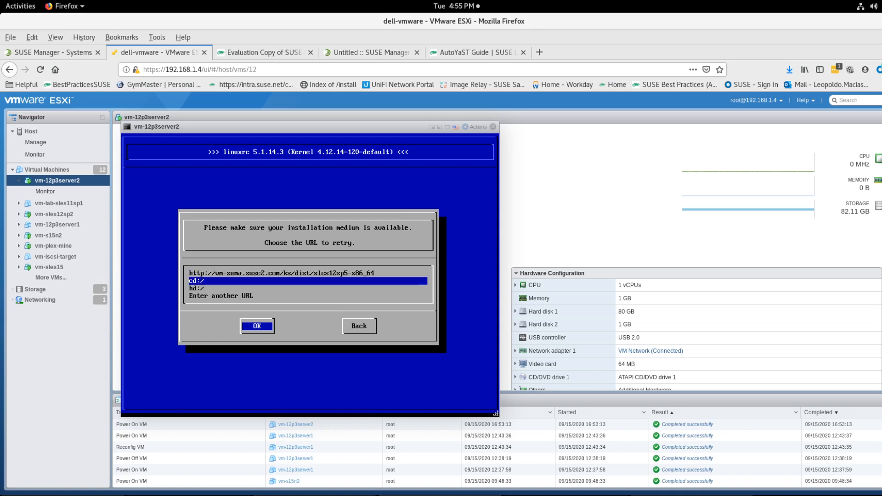
key("Return")
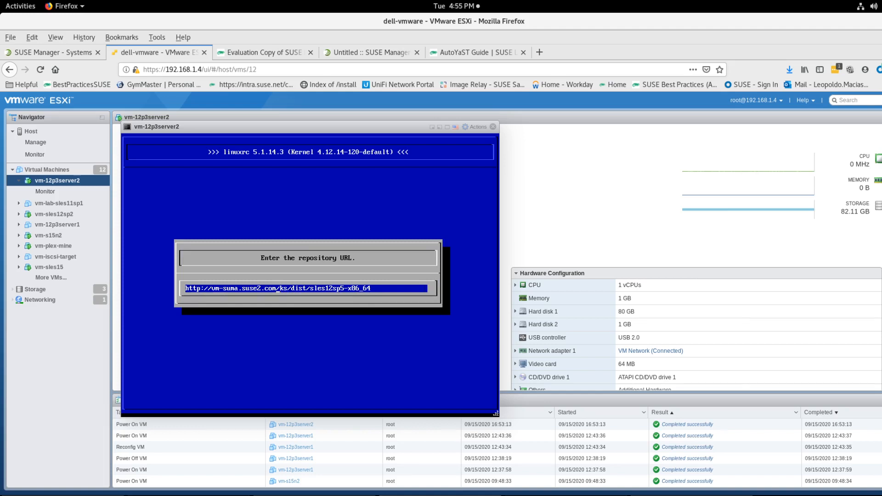
key("BackSpace")
key("BackSpace")
key("BackSpace")
key("BackSpace")
key("BackSpace")
key("BackSpace")
key("BackSpace")
key("BackSpace")
key("BackSpace")
key("BackSpace")
key("BackSpace")
key("BackSpace")
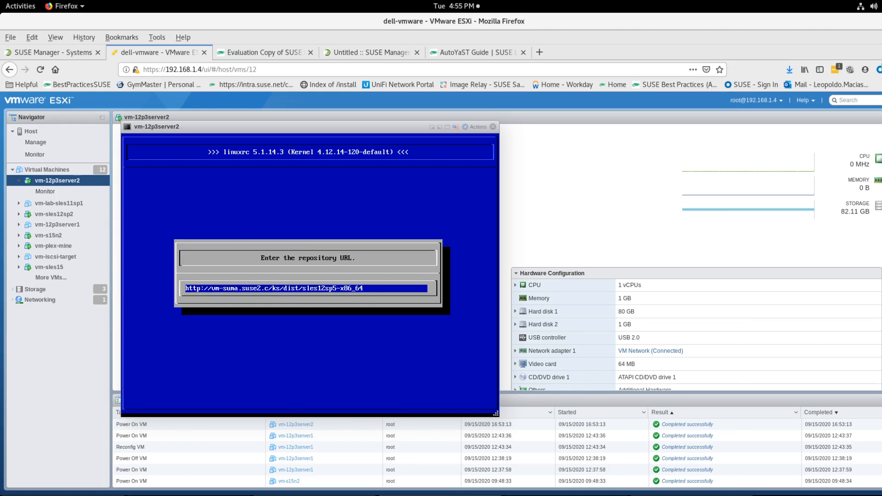
key("BackSpace")
key("BackSpace")
key("BackSpace")
key("BackSpace")
key("BackSpace")
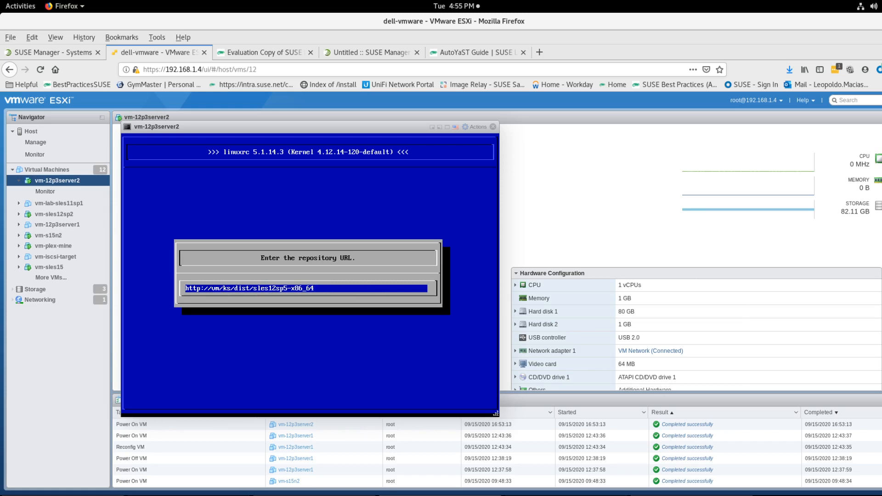
type("192.16")
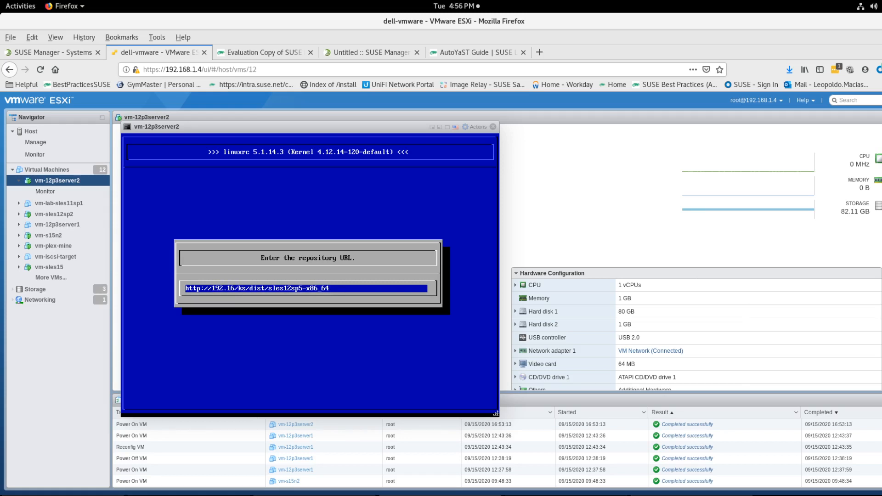
type("8.1.20")
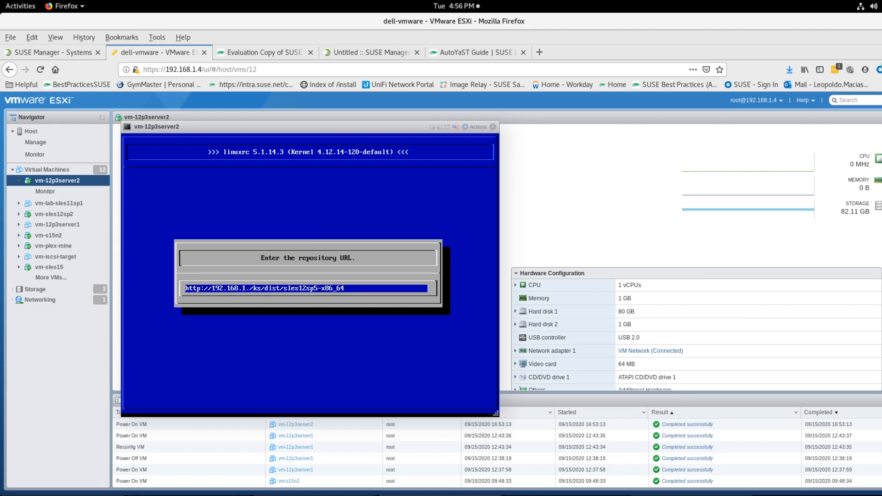
key("Return")
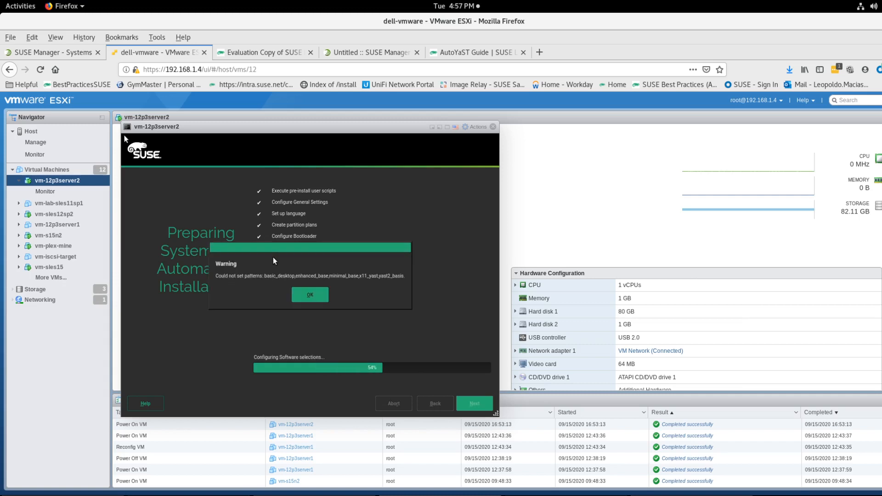
Step: Dismiss the software pattern warning and the missing packages error to continue the automated installation
left_click(297, 299)
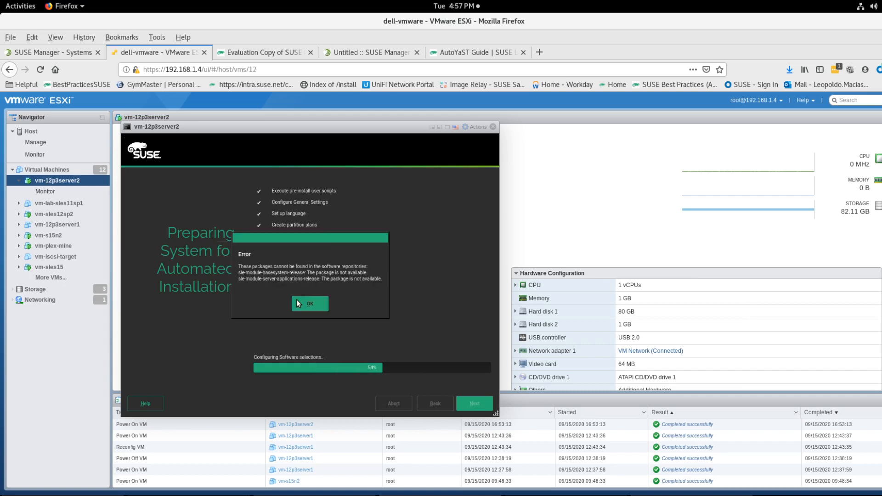
left_click(297, 303)
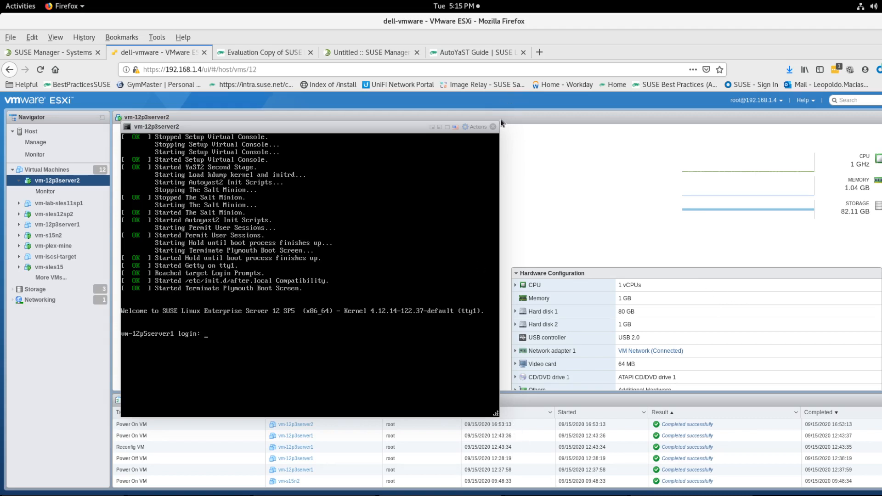
Step: In SUSE Manager, open the Salt keys list and accept the pending key for vm-12p3server2
left_click(78, 51)
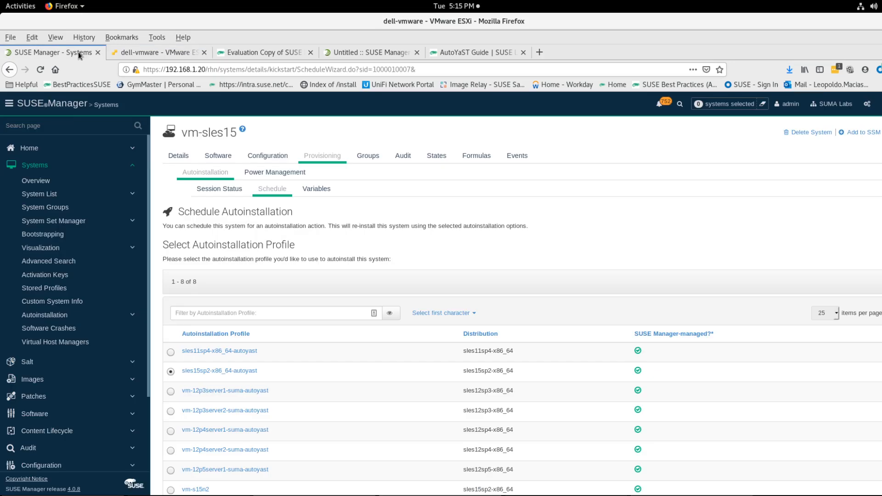
left_click(62, 361)
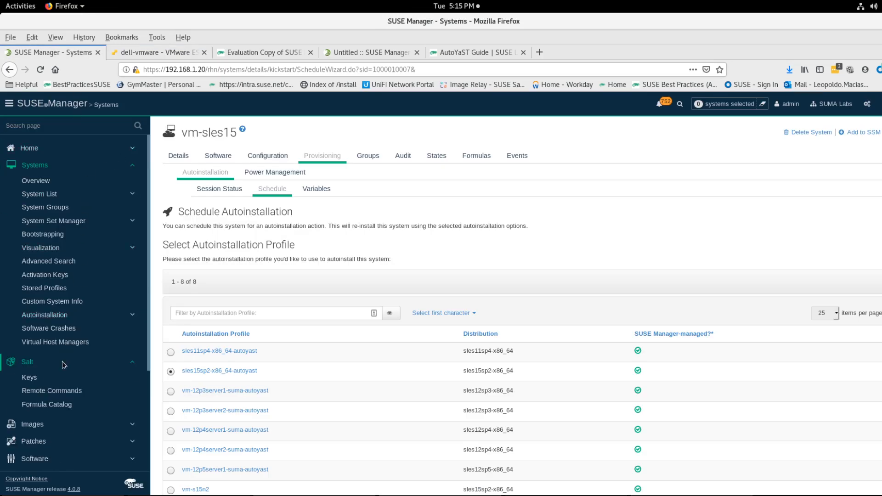
left_click(68, 378)
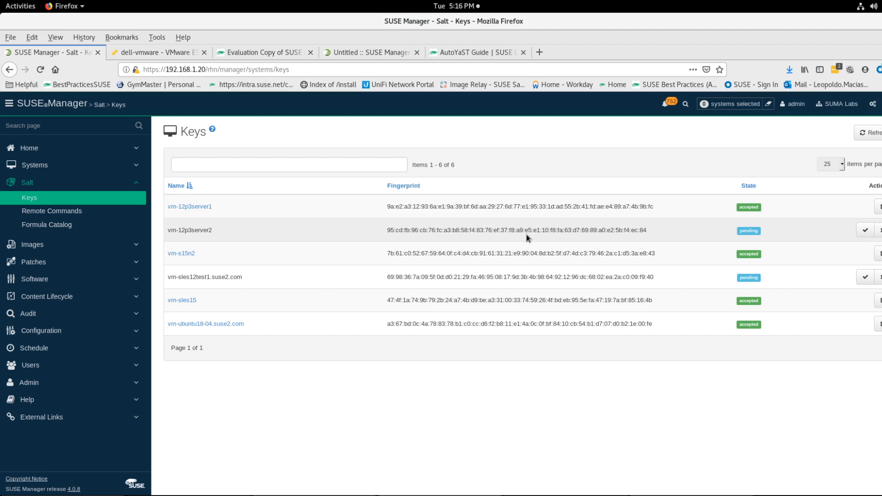
left_click(866, 231)
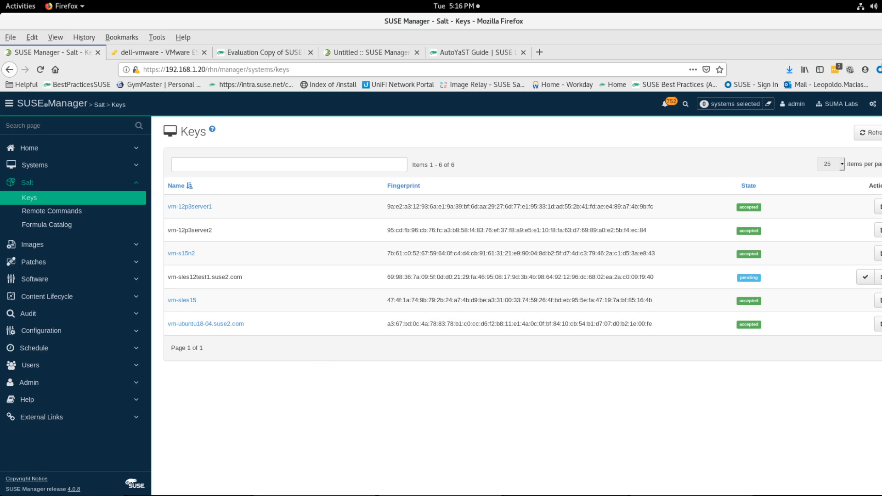
Step: On the VM console, log in as root with the account password and run ip a s to show its IP addresses
left_click(173, 54)
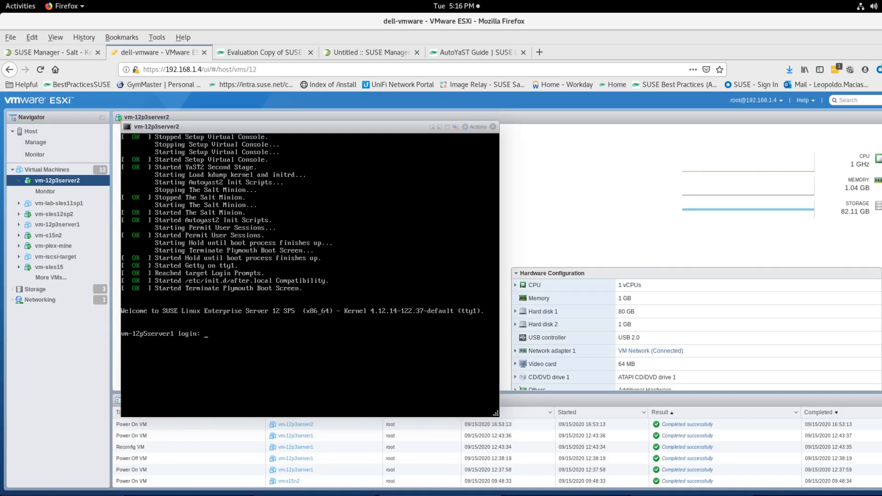
type("root")
key("Return")
type("ip a s")
key("Return")
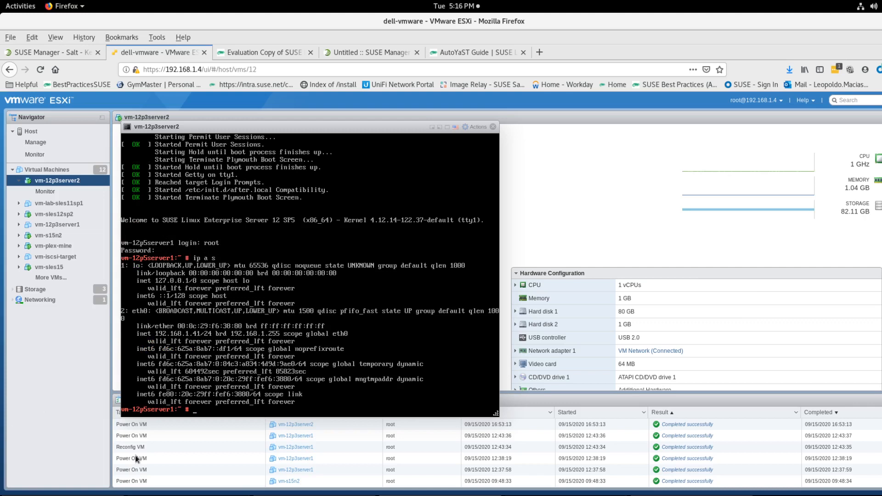
Step: In the terminal, SSH to 192.168.1.41, accept the host key and enter the root password
key("alt+Tab")
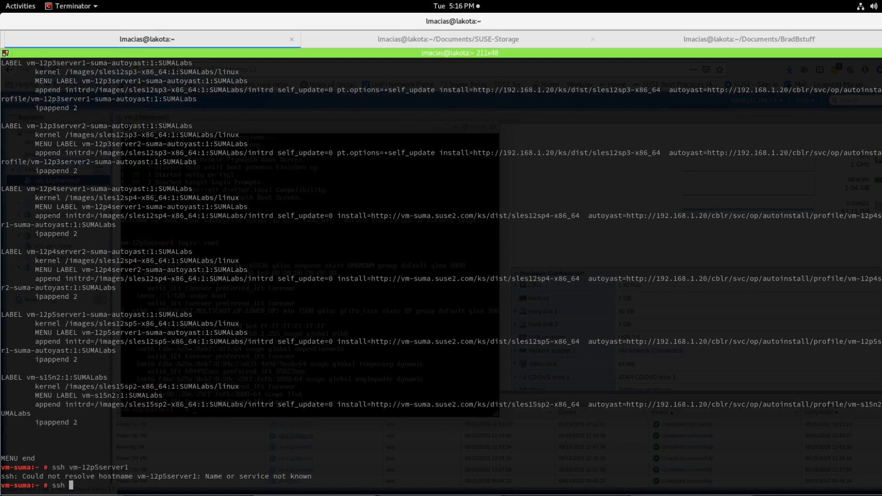
key("BackSpace")
key("BackSpace")
type("h 192.168.1.41")
key("Return")
type("yes")
key("Return")
key("Return")
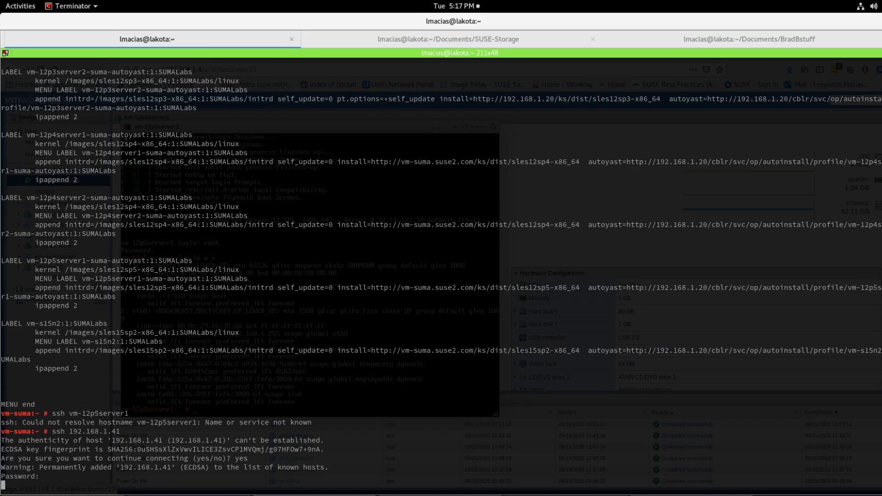
Step: Run zypper lr on the new server and examine the listed repositories
type("zyppe")
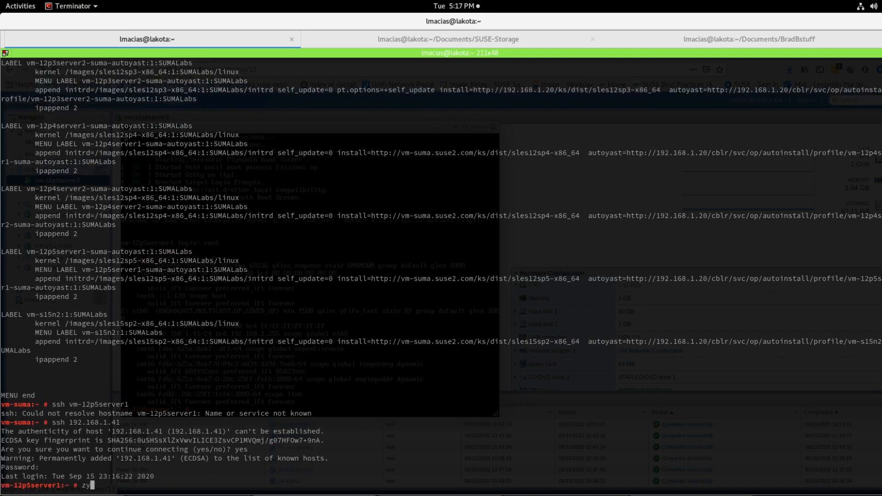
type("r lr")
key("Return")
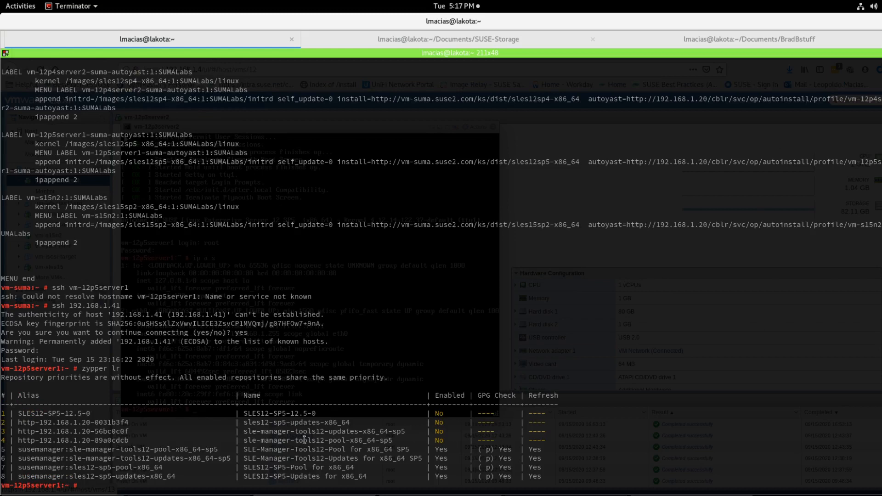
triple_click(188, 451)
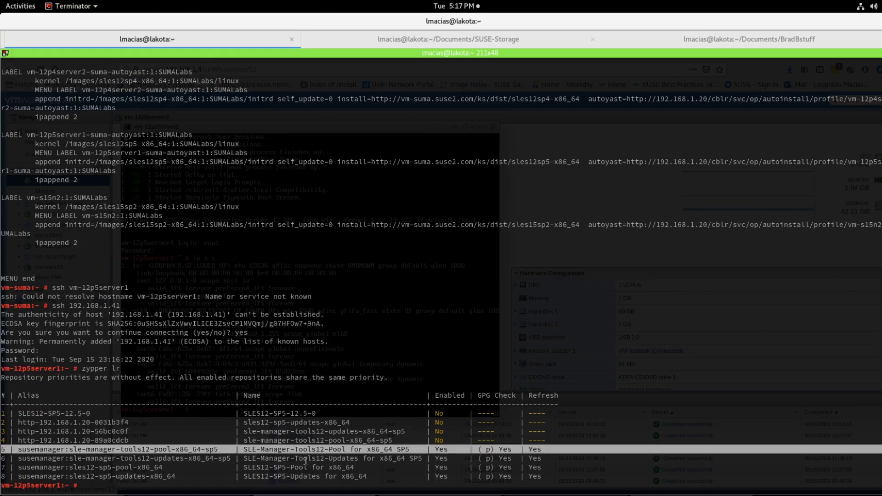
left_click(434, 472)
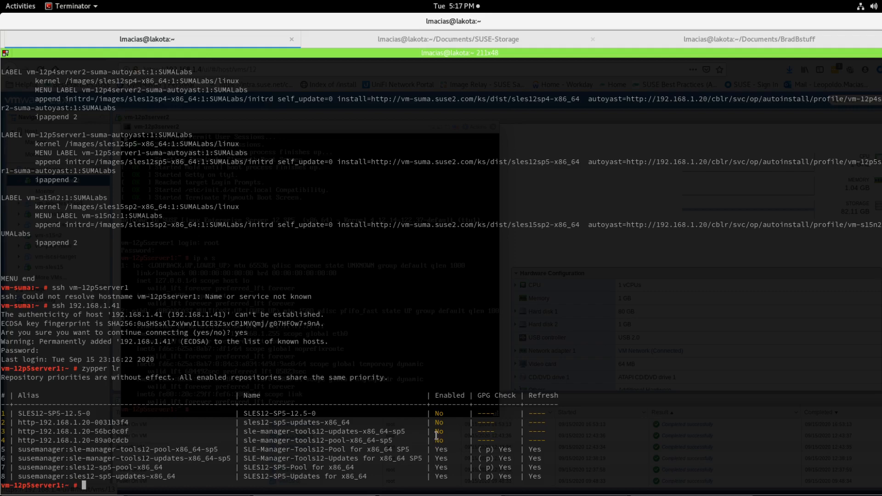
Step: Return to the ESXi page and close the virtual machine console window
key("alt+Tab")
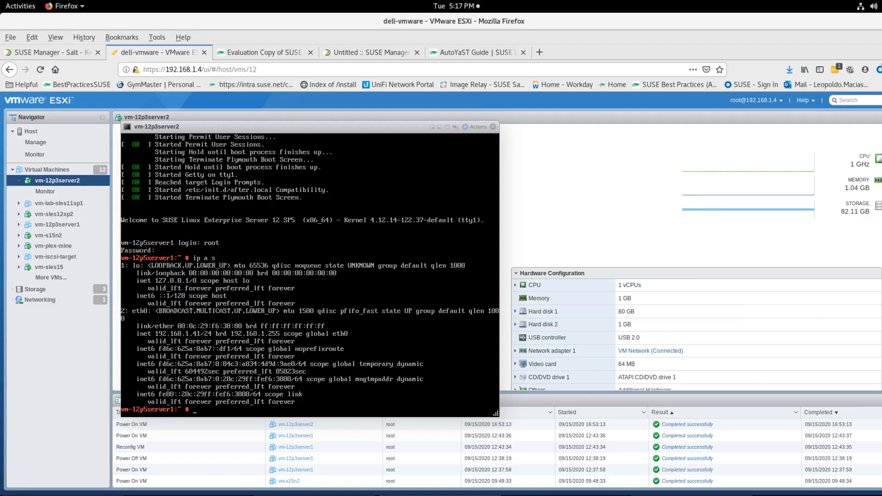
left_click(493, 127)
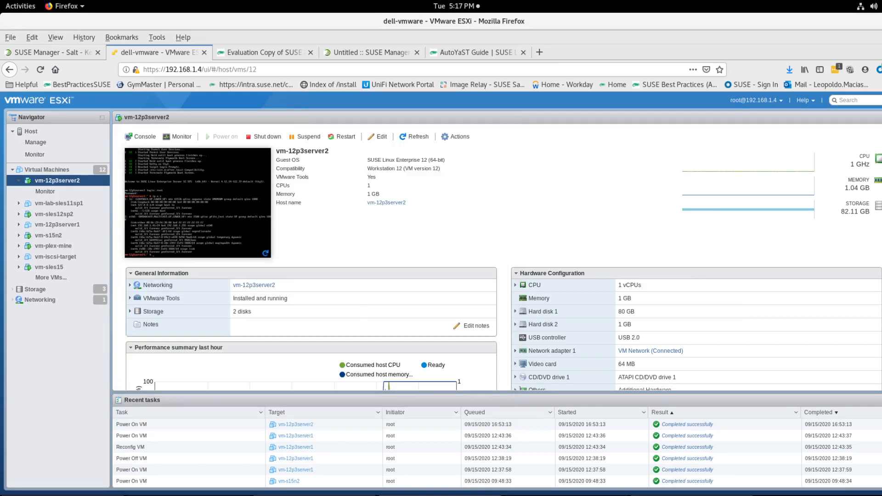